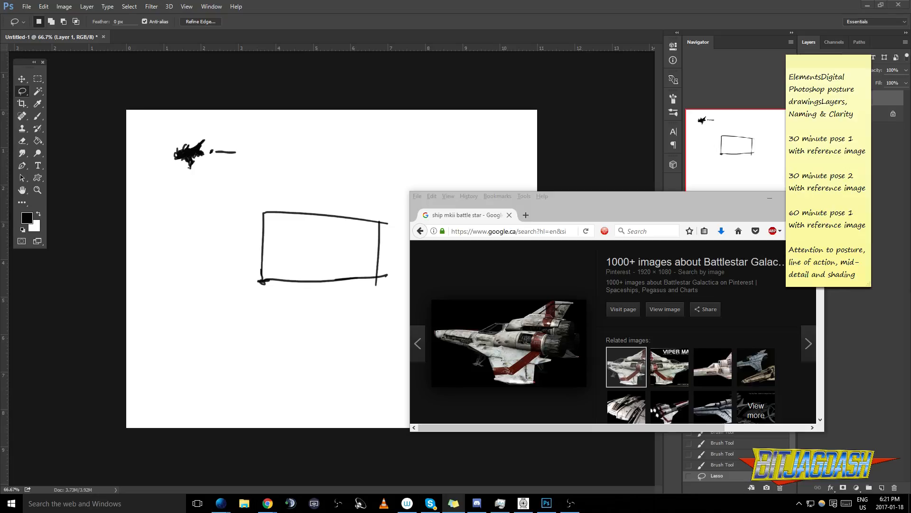
# Reposition the reference browser window and bring the Photoshop drawing to the front
pyautogui.moveTo(565, 196); pyautogui.dragTo(494, 193)
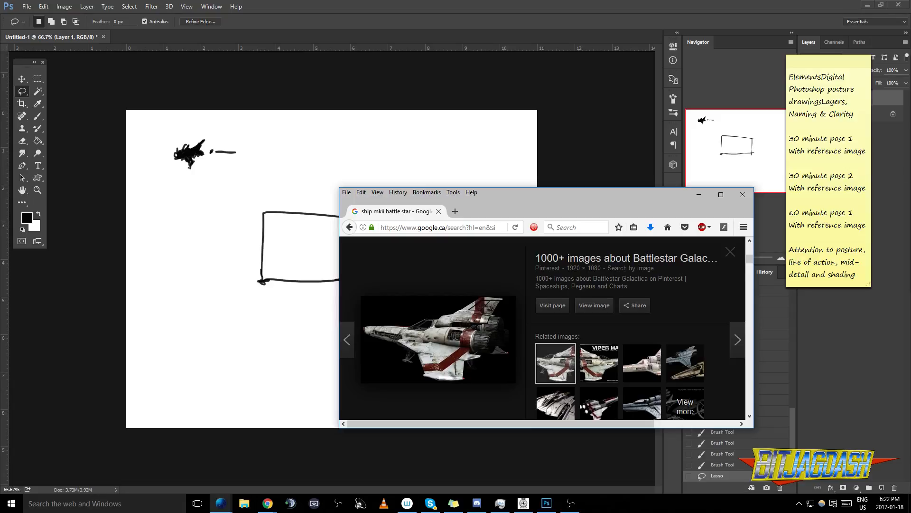
pyautogui.click(828, 62)
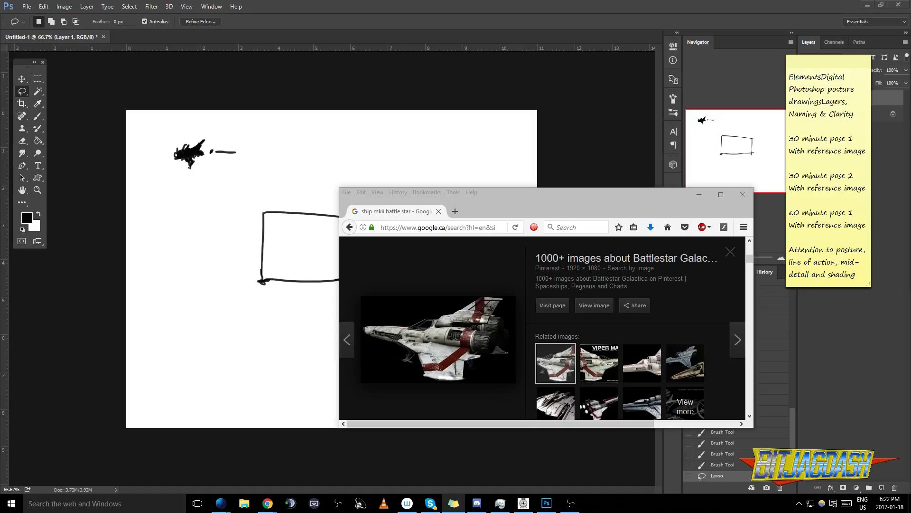
pyautogui.click(499, 151)
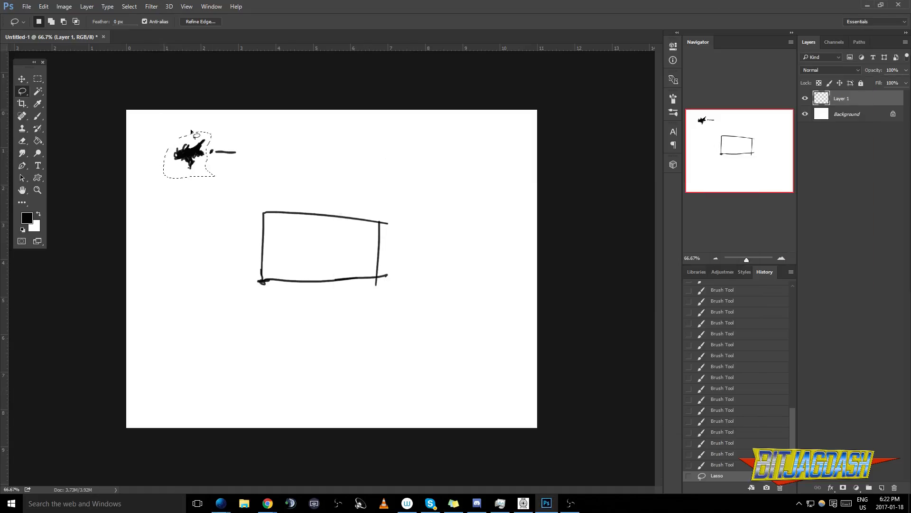
# Clear the black scribble and the sketched rectangle from Layer 1 using rectangular marquee selections, and deselect
pyautogui.click(37, 79)
pyautogui.click(194, 144)
pyautogui.moveTo(158, 124); pyautogui.dragTo(207, 174)
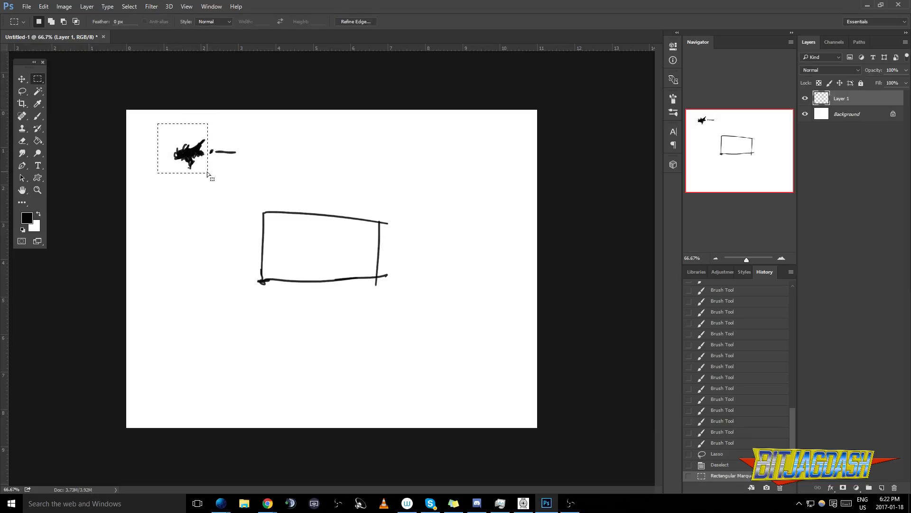
pyautogui.press('Delete')
pyautogui.click(258, 190)
pyautogui.moveTo(419, 308); pyautogui.dragTo(192, 138)
pyautogui.press('Delete')
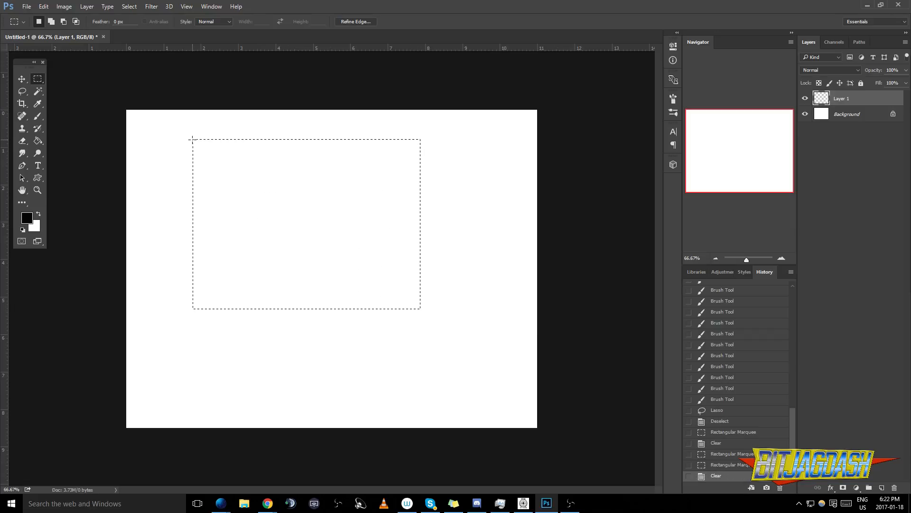
pyautogui.hotkey('ctrl', 'd')
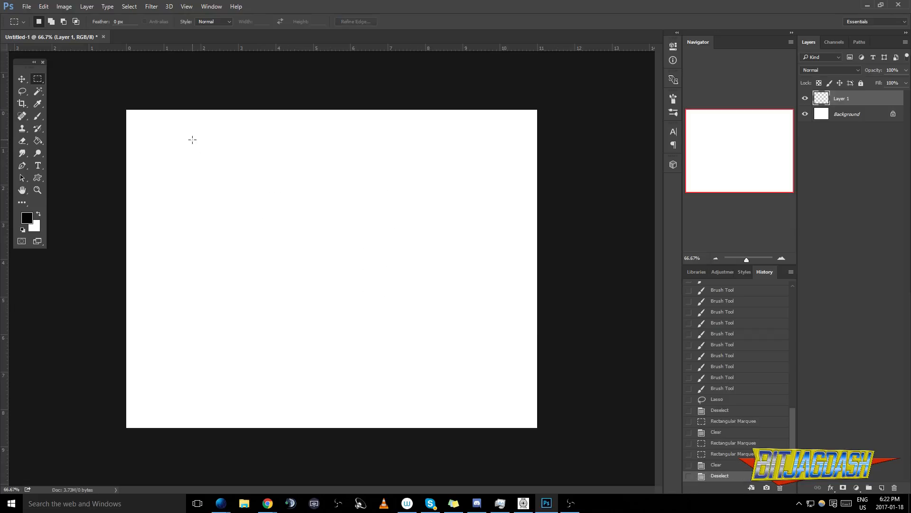
# Discard the current document unsaved and create a new 11 x 8.5 cm RGB document at 300 pixels/inch with a white background
pyautogui.click(102, 38)
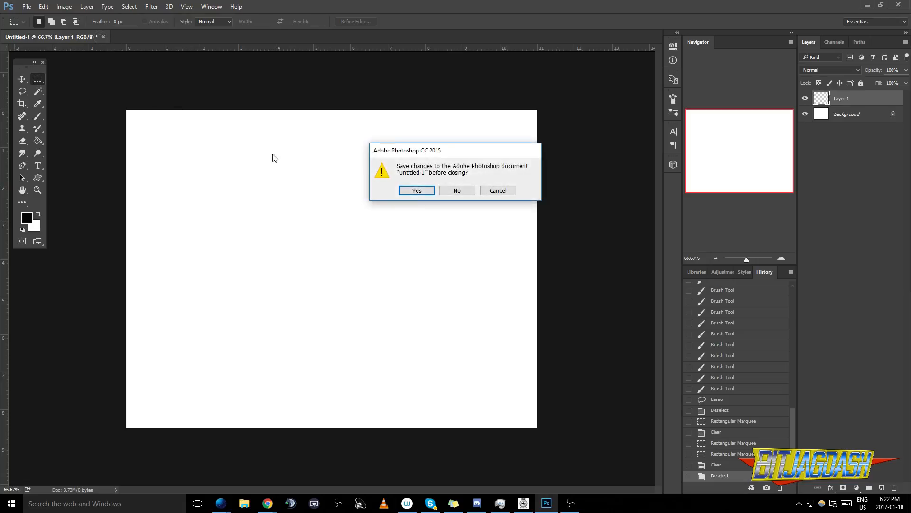
pyautogui.click(455, 191)
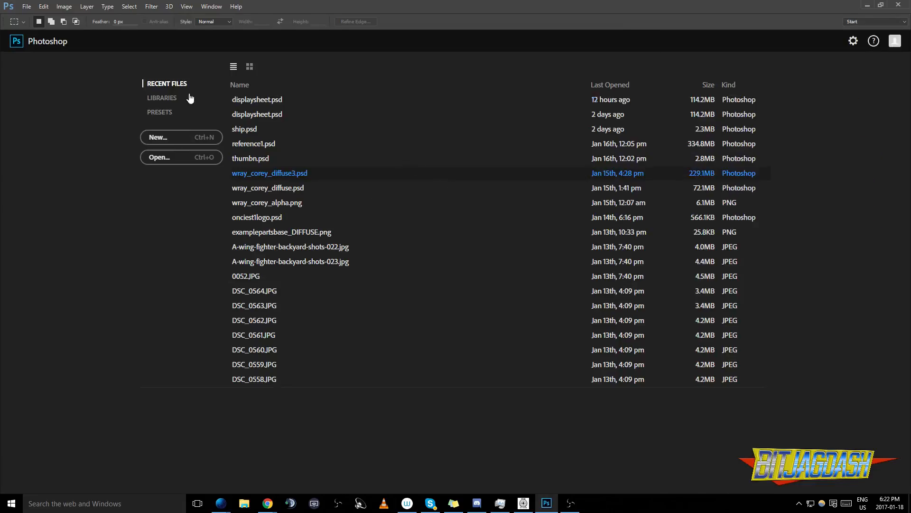
pyautogui.click(177, 135)
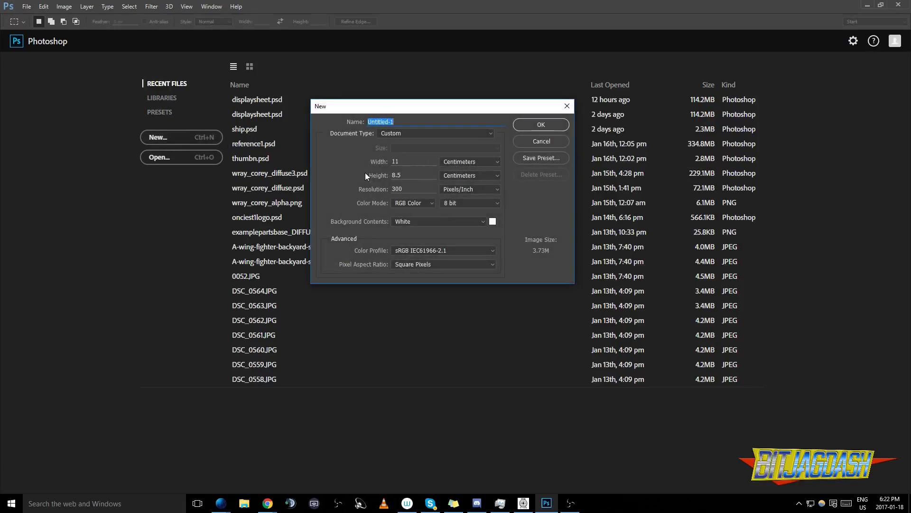
pyautogui.moveTo(398, 113); pyautogui.dragTo(348, 117)
pyautogui.press('Tab')
pyautogui.click(361, 178)
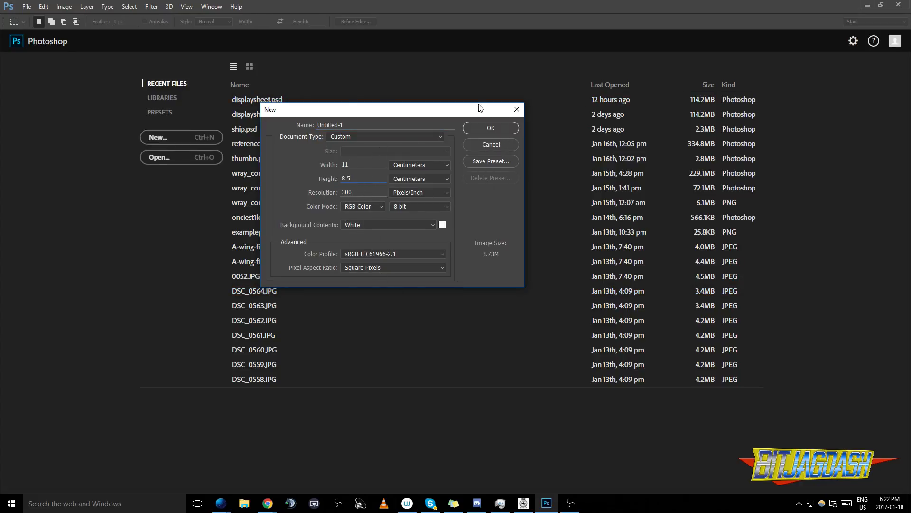
pyautogui.click(492, 130)
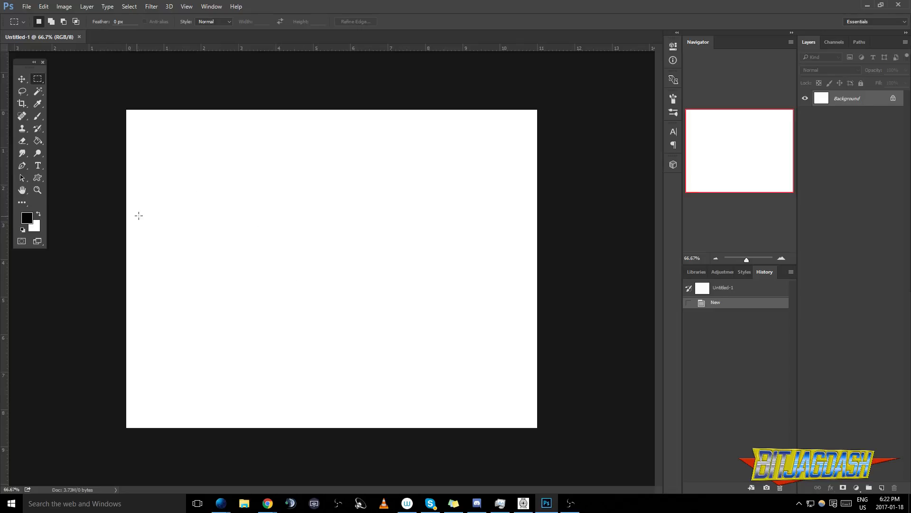
# Add a new layer for the brush sketches and hide the Background layer
pyautogui.press('b')
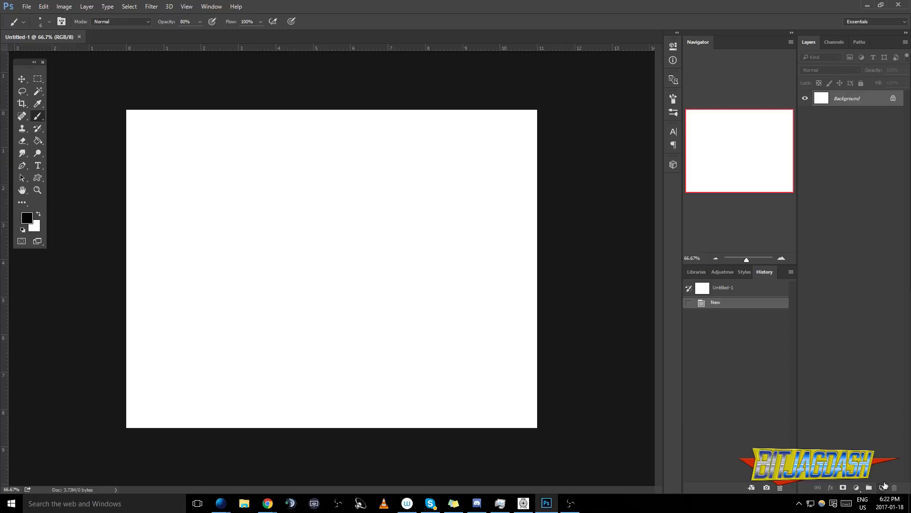
pyautogui.click(882, 488)
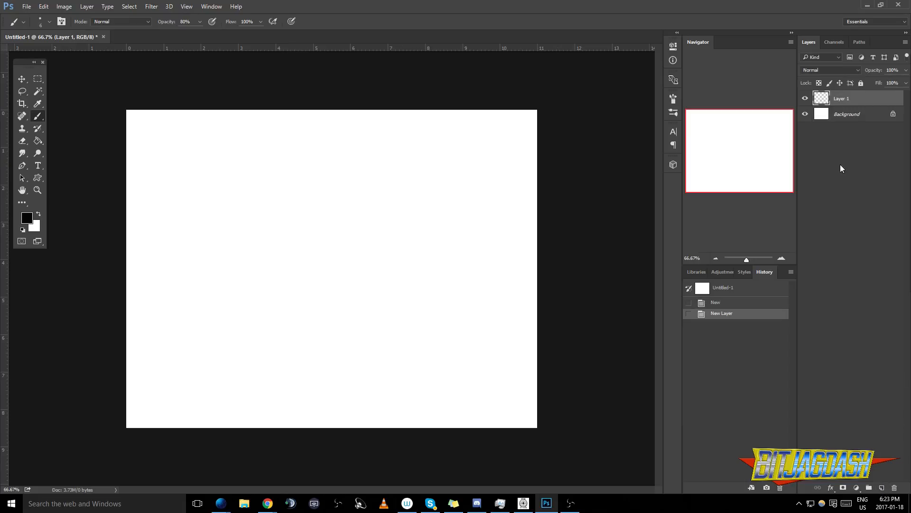
pyautogui.click(805, 114)
# Brush a rough rectangular frame near the centre of the canvas on Layer 1
pyautogui.moveTo(250, 222)
pyautogui.mouseDown()
pyautogui.moveTo(246, 312)
pyautogui.moveTo(377, 221)
pyautogui.moveTo(401, 215)
pyautogui.mouseUp()
pyautogui.moveTo(247, 312); pyautogui.dragTo(381, 305)
pyautogui.moveTo(382, 226); pyautogui.dragTo(389, 309)
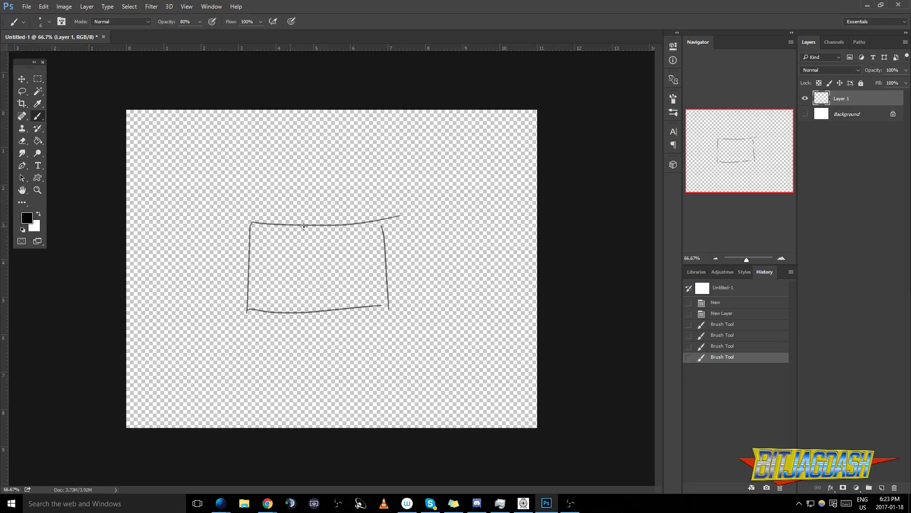
# Brush crossing diagonal strokes inside the rectangular frame and undo them
pyautogui.moveTo(299, 250); pyautogui.dragTo(320, 243)
pyautogui.moveTo(380, 222); pyautogui.dragTo(277, 286)
pyautogui.moveTo(284, 238); pyautogui.dragTo(389, 294)
pyautogui.moveTo(318, 248)
pyautogui.mouseDown()
pyautogui.moveTo(280, 269)
pyautogui.moveTo(370, 275)
pyautogui.moveTo(359, 228)
pyautogui.mouseUp()
pyautogui.moveTo(302, 248)
pyautogui.mouseDown()
pyautogui.moveTo(301, 281)
pyautogui.moveTo(344, 260)
pyautogui.mouseUp()
pyautogui.hotkey('ctrl', 'alt', 'z')
pyautogui.hotkey('ctrl', 'alt', 'z')
pyautogui.hotkey('ctrl', 'alt', 'z')
pyautogui.hotkey('ctrl', 'alt', 'z')
pyautogui.hotkey('ctrl', 'alt', 'z')
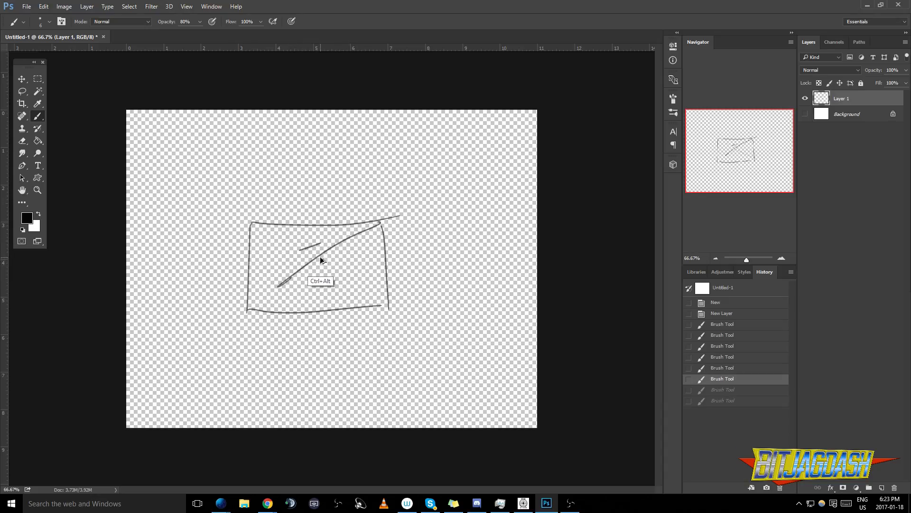
# Brush a small upside-down T inside the frame and a tiny dark horizontal ship silhouette near the canvas's upper-left corner
pyautogui.moveTo(311, 262); pyautogui.dragTo(311, 272)
pyautogui.moveTo(304, 272); pyautogui.dragTo(327, 272)
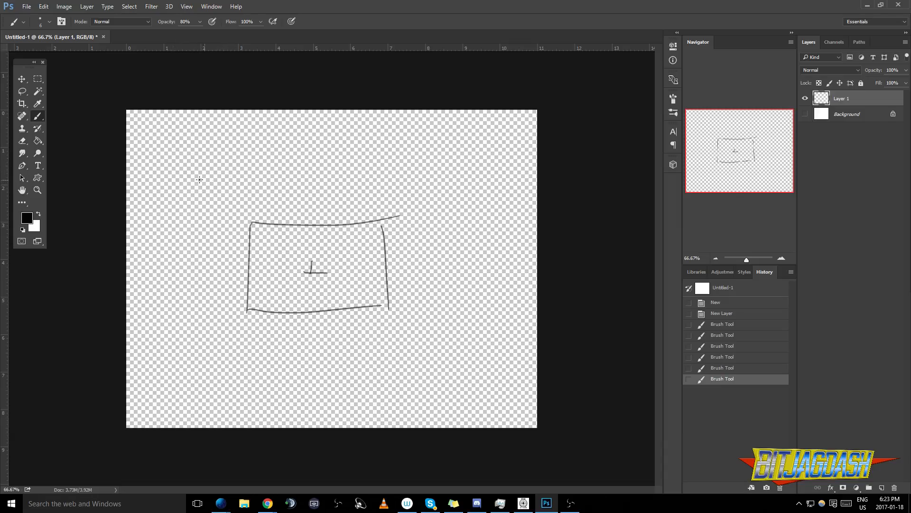
pyautogui.moveTo(171, 146)
pyautogui.mouseDown()
pyautogui.moveTo(175, 139)
pyautogui.moveTo(182, 147)
pyautogui.mouseUp()
pyautogui.moveTo(183, 147); pyautogui.dragTo(190, 148)
pyautogui.moveTo(190, 141); pyautogui.dragTo(187, 148)
pyautogui.moveTo(190, 143); pyautogui.dragTo(191, 147)
pyautogui.moveTo(191, 144); pyautogui.dragTo(188, 150)
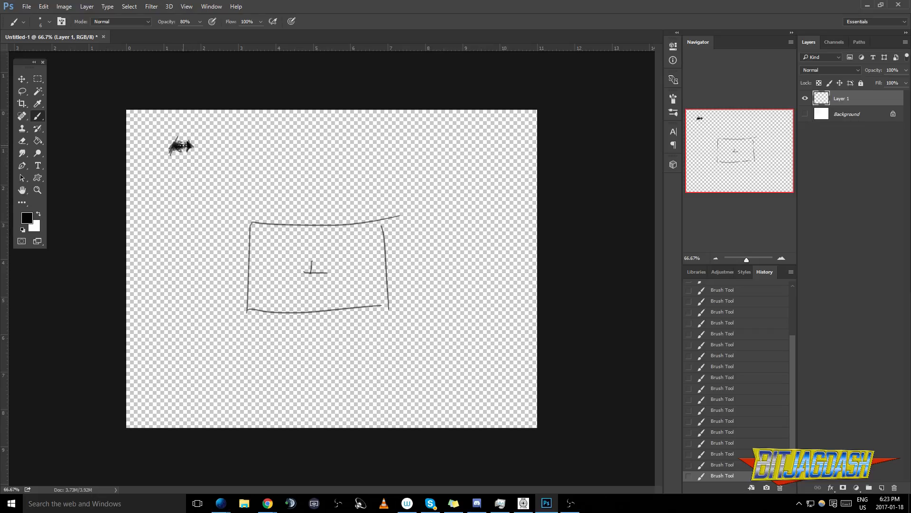
# Brush slanted lines and a small circle beside the ship silhouette and undo those marks
pyautogui.moveTo(181, 145)
pyautogui.mouseDown()
pyautogui.moveTo(218, 172)
pyautogui.moveTo(200, 168)
pyautogui.mouseUp()
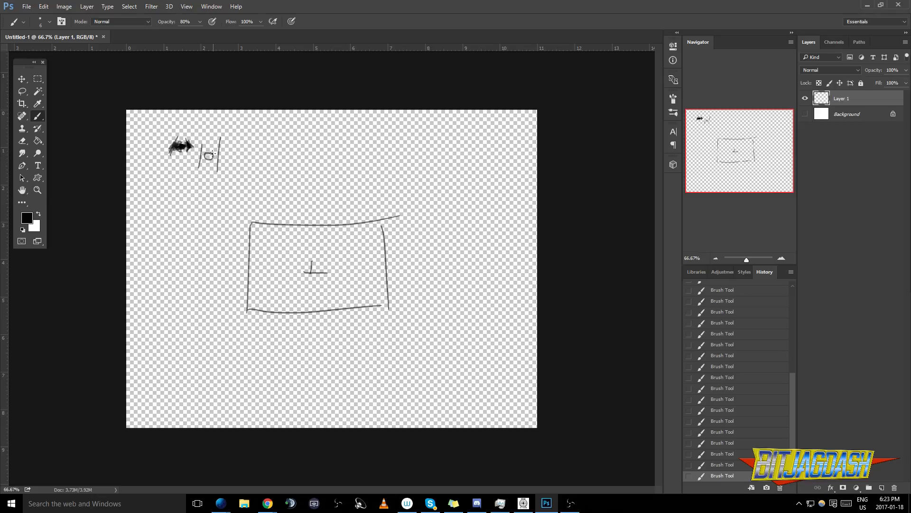
pyautogui.moveTo(245, 141)
pyautogui.mouseDown()
pyautogui.moveTo(241, 163)
pyautogui.moveTo(259, 152)
pyautogui.moveTo(261, 169)
pyautogui.mouseUp()
pyautogui.hotkey('ctrl', 'alt', 'z')
pyautogui.hotkey('ctrl', 'alt', 'z')
pyautogui.hotkey('ctrl', 'alt', 'z')
pyautogui.hotkey('ctrl', 'alt', 'z')
pyautogui.hotkey('ctrl', 'alt', 'z')
pyautogui.hotkey('ctrl', 'alt', 'z')
pyautogui.hotkey('ctrl', 'alt', 'z')
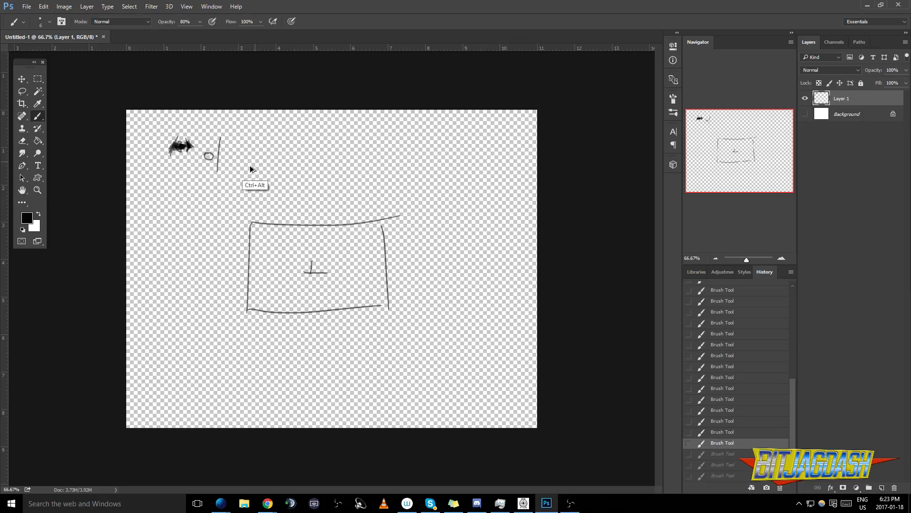
pyautogui.hotkey('shift', 'ctrl', 'z')
pyautogui.hotkey('shift', 'ctrl', 'z')
pyautogui.hotkey('shift', 'ctrl', 'z')
pyautogui.hotkey('shift', 'ctrl', 'z')
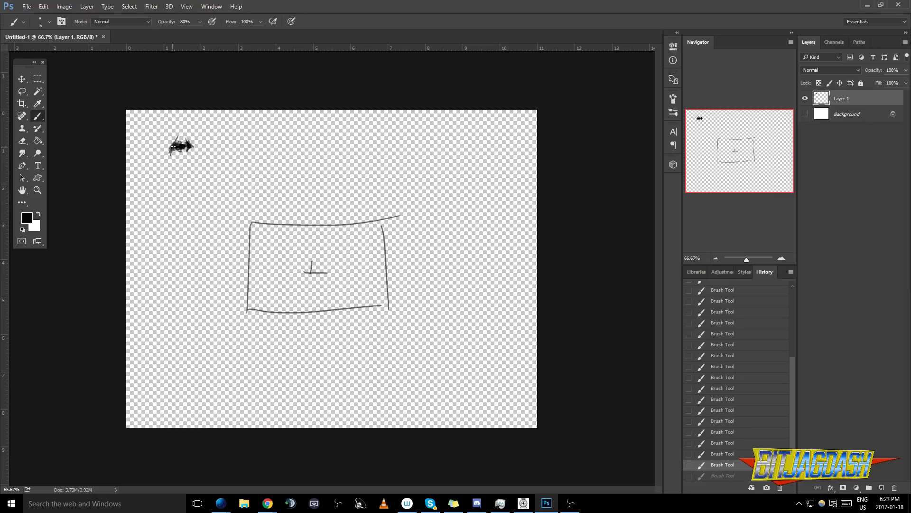
# Open the Battlestar ship reference image at full size in the browser and examine its hull and wing details up close
pyautogui.moveTo(220, 502)
pyautogui.click(248, 474)
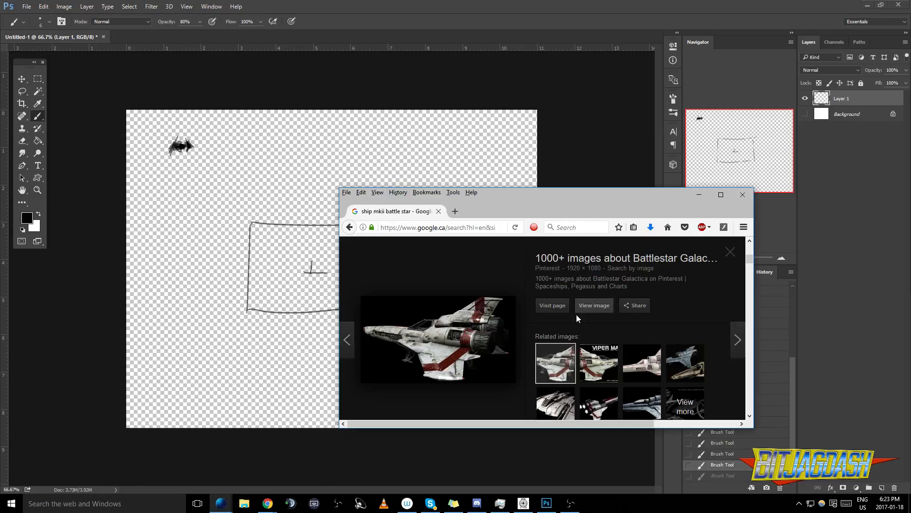
pyautogui.click(593, 306)
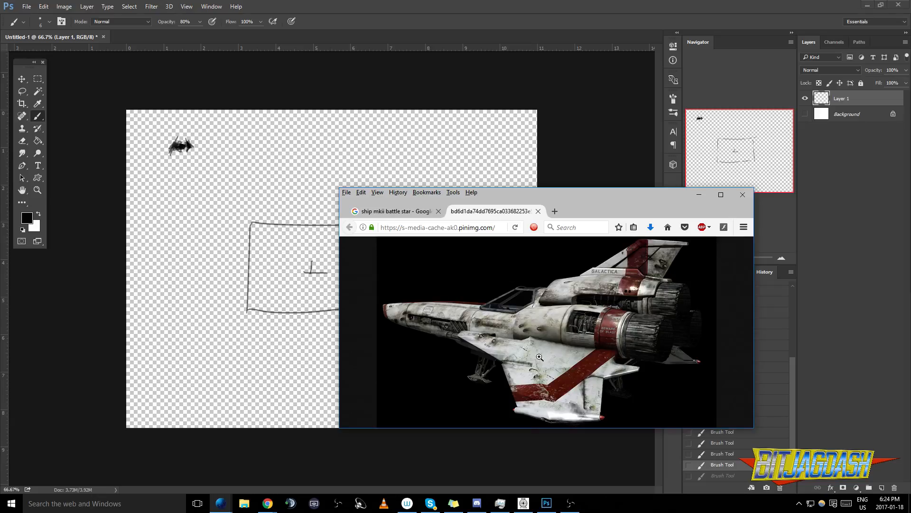
pyautogui.click(507, 326)
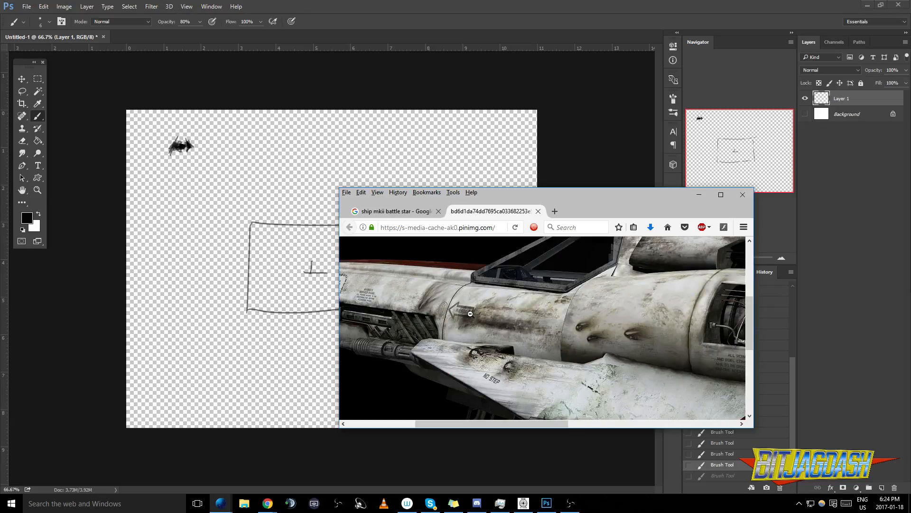
pyautogui.click(404, 318)
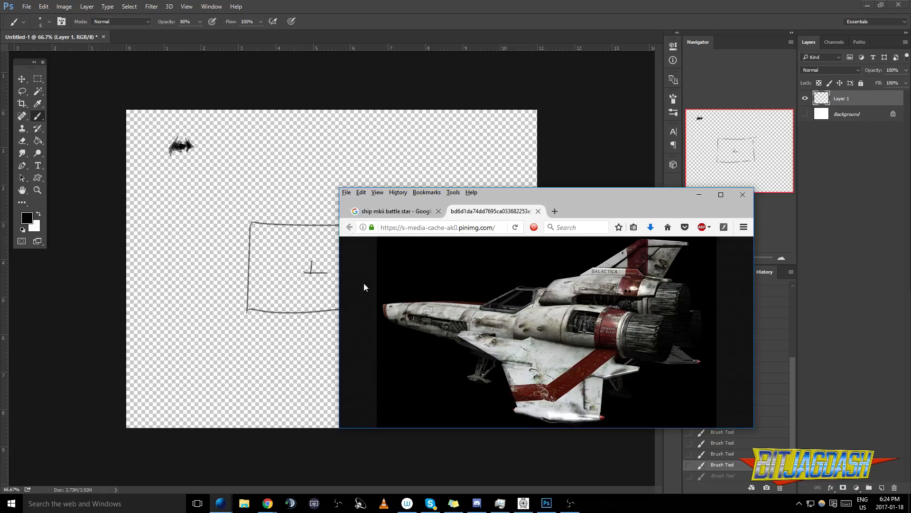
# Return to Photoshop and extend the small ship silhouette with darker strokes on its upper edge and a longer pointed nose
pyautogui.click(280, 249)
pyautogui.moveTo(181, 146); pyautogui.dragTo(182, 143)
pyautogui.moveTo(181, 137); pyautogui.dragTo(181, 142)
pyautogui.moveTo(182, 138); pyautogui.dragTo(181, 143)
pyautogui.moveTo(182, 144); pyautogui.dragTo(183, 144)
pyautogui.moveTo(182, 142); pyautogui.dragTo(179, 145)
pyautogui.moveTo(180, 142); pyautogui.dragTo(176, 145)
pyautogui.moveTo(178, 144); pyautogui.dragTo(166, 146)
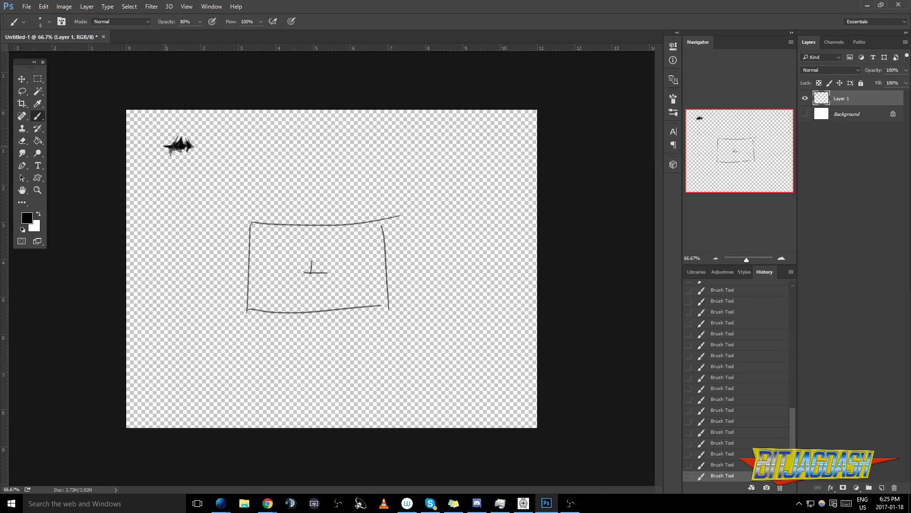
# Brush a circle around the ship silhouette and a small boxed doodle beside it, and undo both
pyautogui.moveTo(178, 134)
pyautogui.mouseDown()
pyautogui.moveTo(155, 142)
pyautogui.moveTo(171, 131)
pyautogui.mouseUp()
pyautogui.moveTo(230, 128)
pyautogui.mouseDown()
pyautogui.moveTo(250, 150)
pyautogui.moveTo(230, 129)
pyautogui.moveTo(238, 138)
pyautogui.mouseUp()
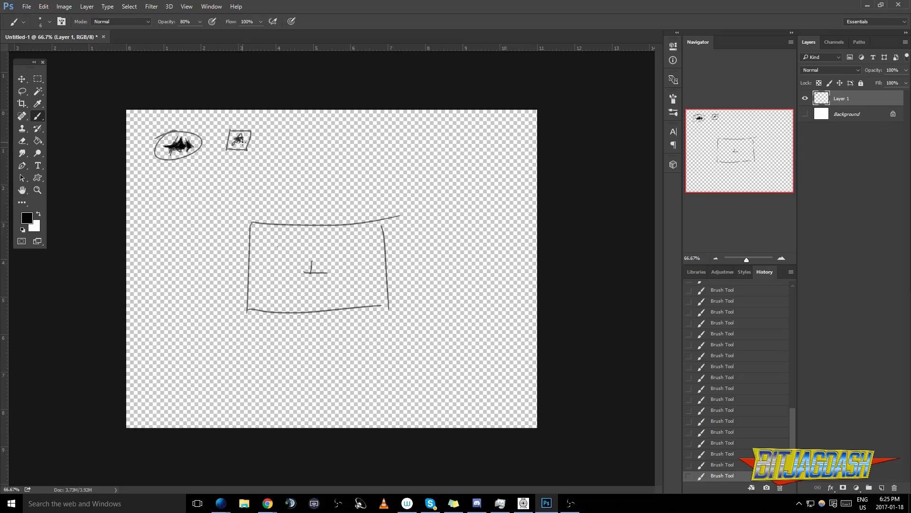
pyautogui.moveTo(241, 140); pyautogui.dragTo(226, 151)
pyautogui.moveTo(182, 133)
pyautogui.mouseDown()
pyautogui.moveTo(195, 144)
pyautogui.moveTo(189, 153)
pyautogui.mouseUp()
pyautogui.hotkey('ctrl', 'alt', 'z')
pyautogui.hotkey('ctrl', 'alt', 'z')
pyautogui.hotkey('ctrl', 'alt', 'z')
pyautogui.hotkey('ctrl', 'alt', 'z')
pyautogui.hotkey('ctrl', 'alt', 'z')
pyautogui.hotkey('ctrl', 'alt', 'z')
pyautogui.hotkey('ctrl', 'alt', 'z')
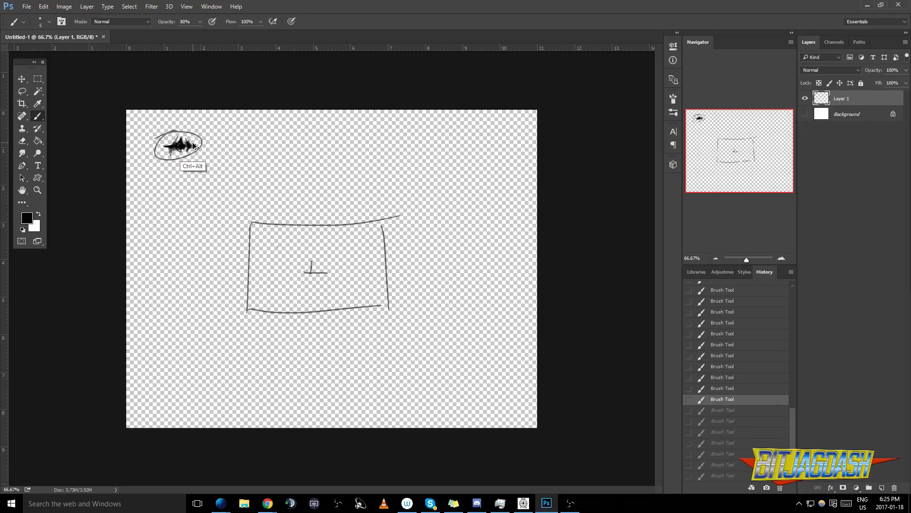
pyautogui.hotkey('ctrl', 'alt', 'z')
# Brush a second thumbnail silhouette beside the first, a narrow upward-pointing ship with swept wings at its base
pyautogui.moveTo(218, 143)
pyautogui.mouseDown()
pyautogui.moveTo(218, 164)
pyautogui.moveTo(220, 133)
pyautogui.moveTo(215, 169)
pyautogui.moveTo(219, 137)
pyautogui.mouseUp()
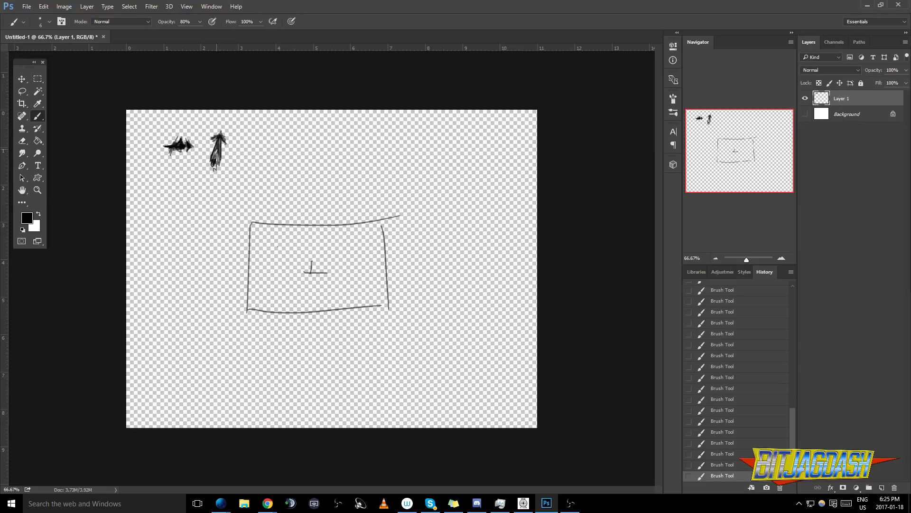
pyautogui.moveTo(206, 163)
pyautogui.mouseDown()
pyautogui.moveTo(228, 175)
pyautogui.moveTo(206, 164)
pyautogui.moveTo(203, 185)
pyautogui.mouseUp()
# Switch to the reference browser and open the Google Images search page from google.ca in the ship image's tab
pyautogui.moveTo(220, 503)
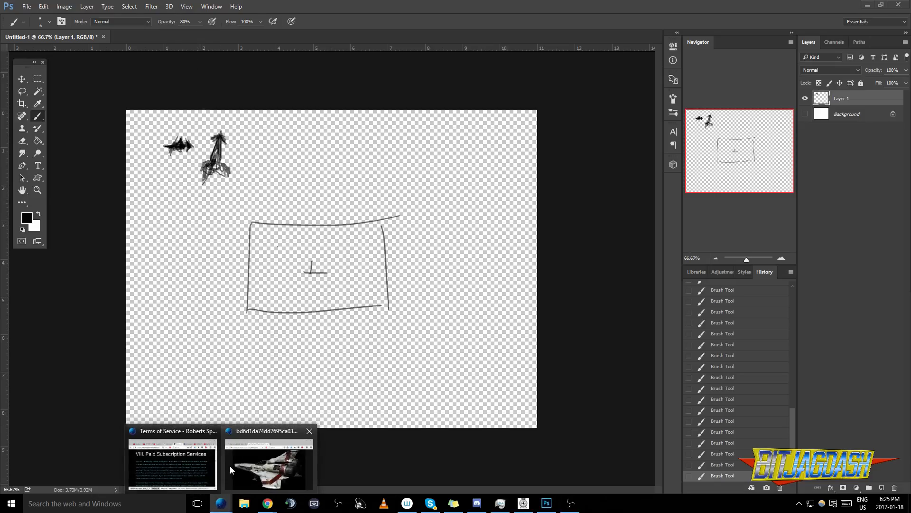
pyautogui.click(246, 464)
pyautogui.click(435, 228)
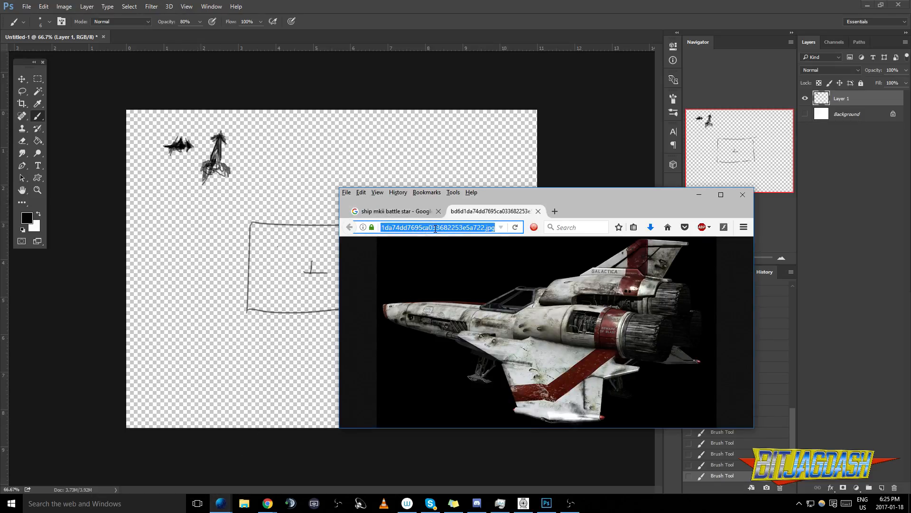
pyautogui.hotkey('alt', 'Tab')
pyautogui.hotkey('alt', 'Tab')
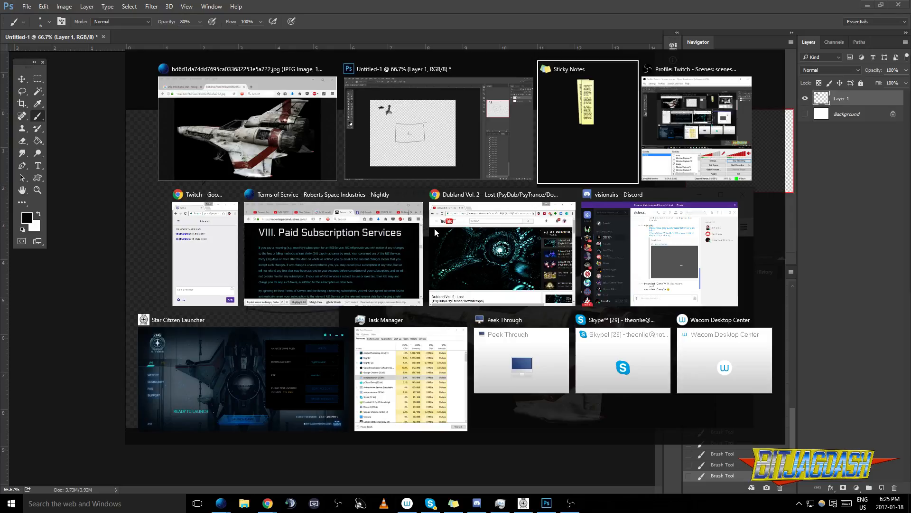
pyautogui.click(229, 249)
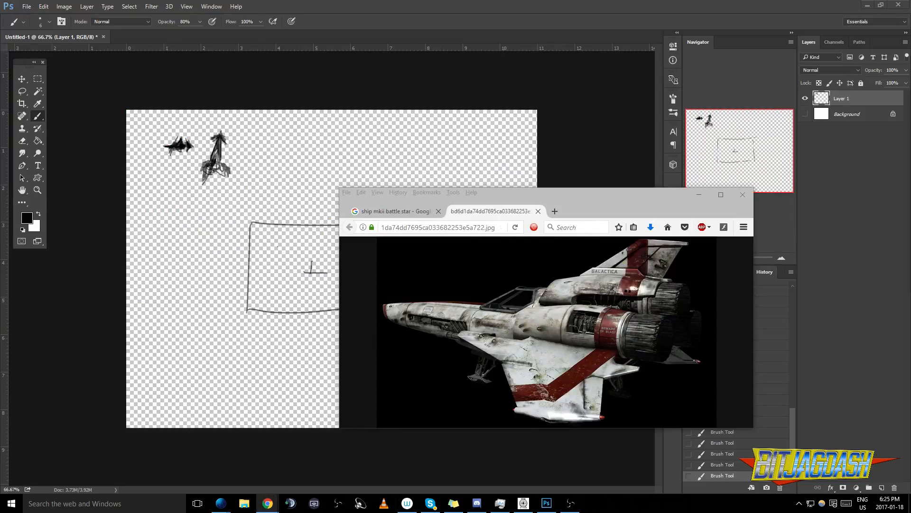
pyautogui.click(431, 229)
pyautogui.click(431, 228)
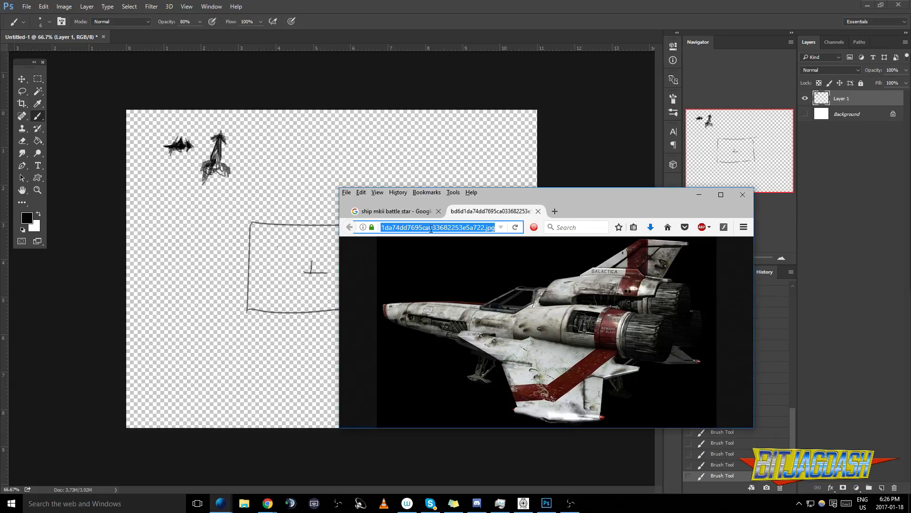
pyautogui.write('google.ca/?gfe_rd=cr&ei=i')
pyautogui.press('Return')
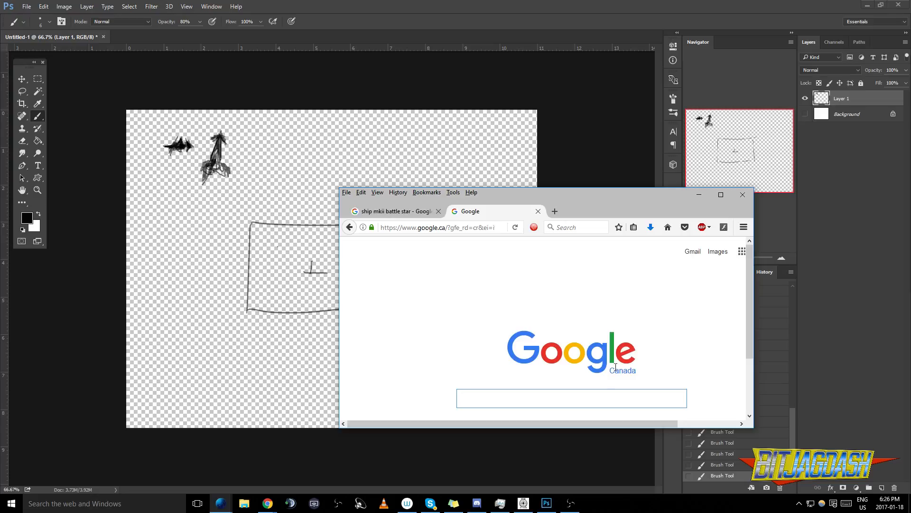
pyautogui.click(712, 248)
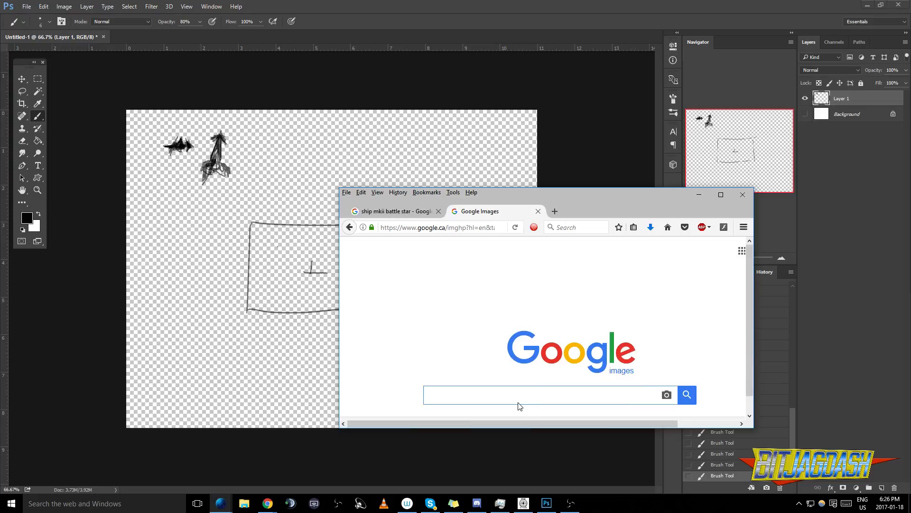
# Search Google Images for "space ship concept" and maximize the browser window to see the results
pyautogui.write('space')
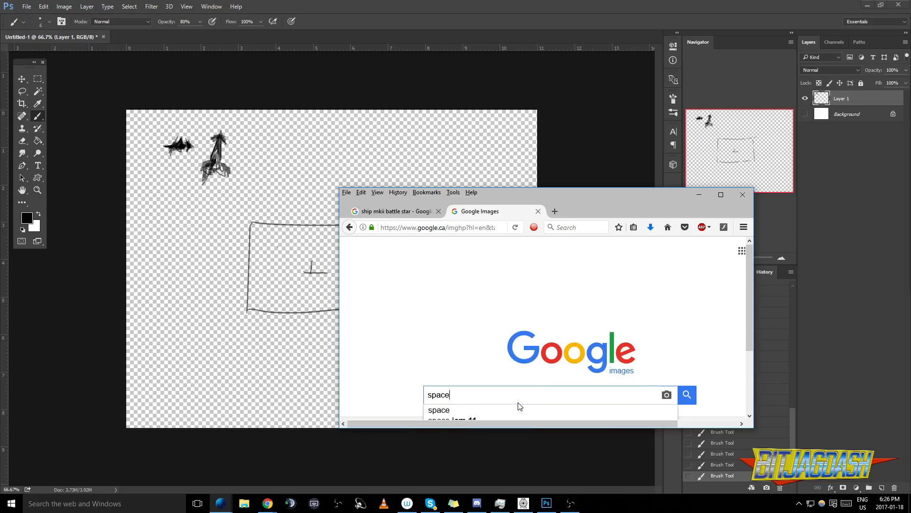
pyautogui.write(' ship')
pyautogui.write('concept')
pyautogui.press('Return')
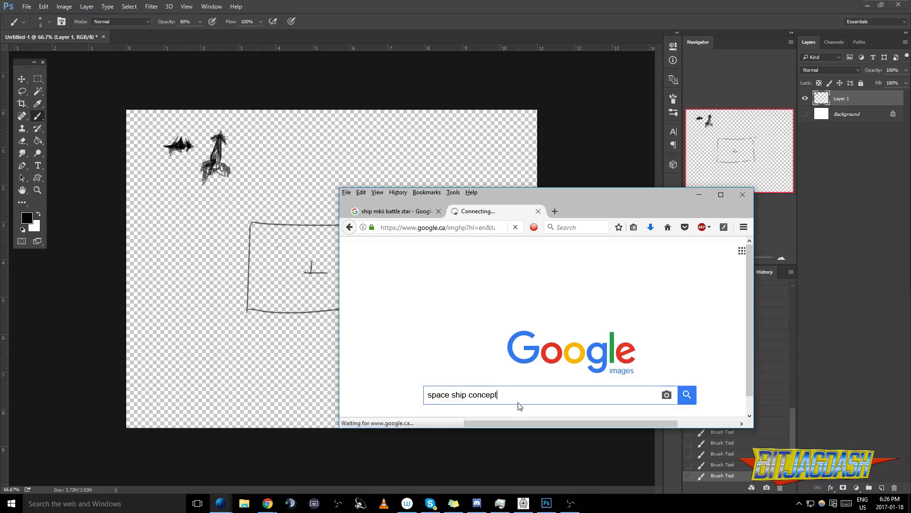
pyautogui.moveTo(553, 192); pyautogui.dragTo(453, 110)
pyautogui.doubleClick(452, 110)
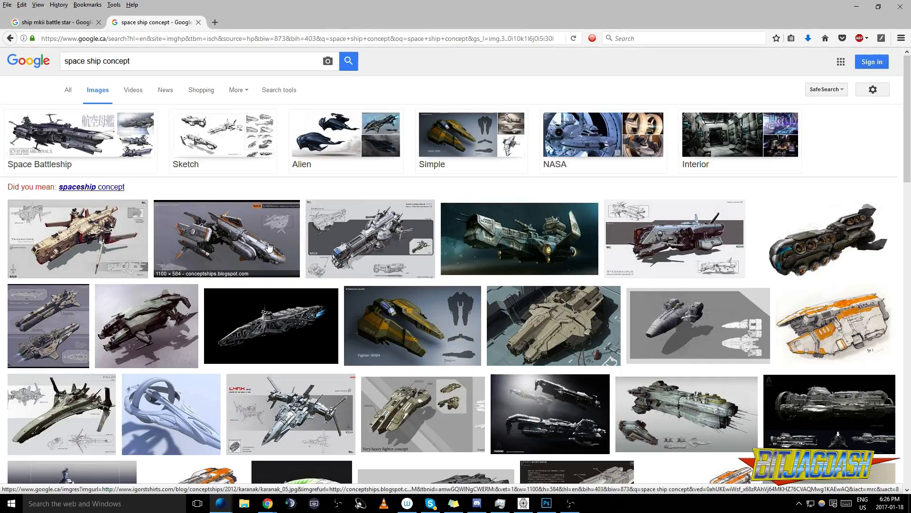
# Open the Lion MKII Medium Fighter concept at full size, place the browser beside the canvas, and zoom into the image's small side-view silhouette
pyautogui.click(268, 246)
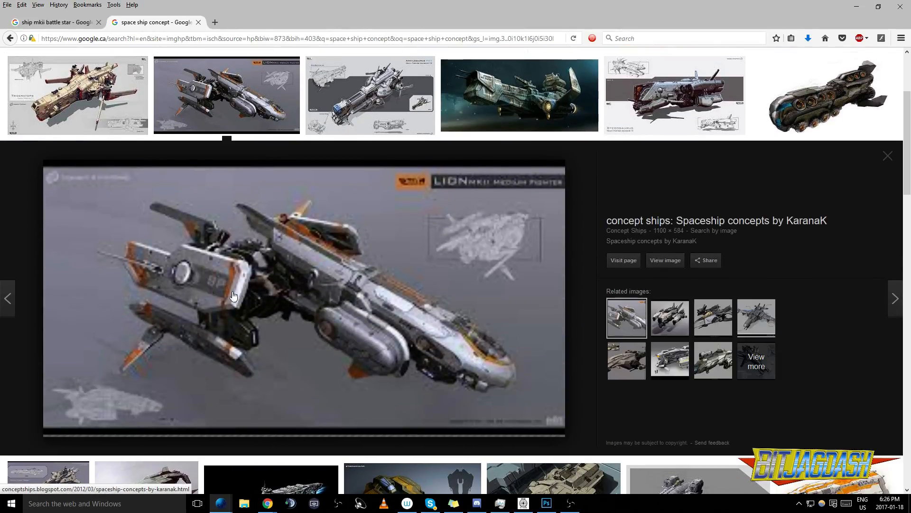
pyautogui.click(664, 263)
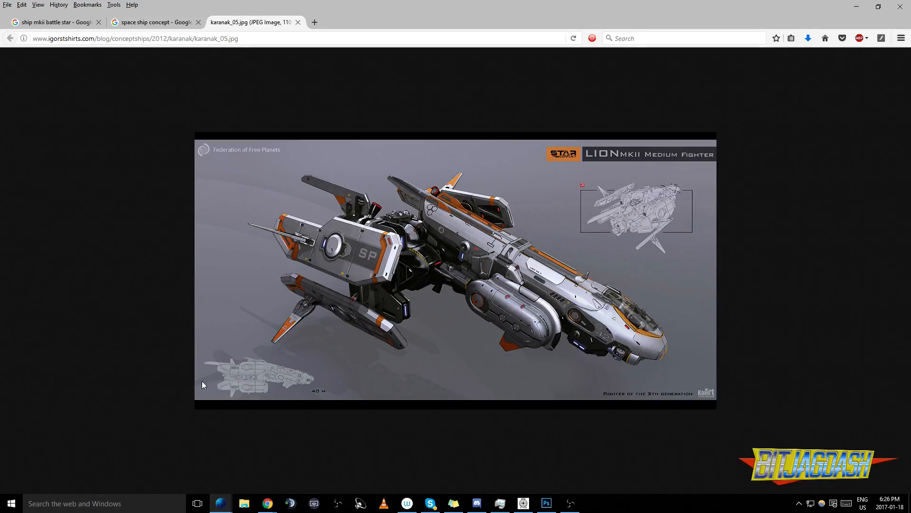
pyautogui.moveTo(467, 10); pyautogui.dragTo(624, 100)
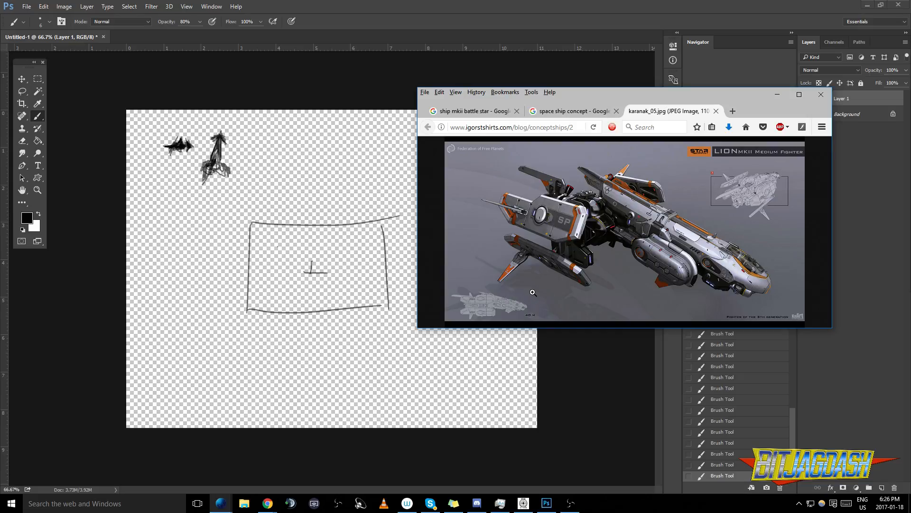
pyautogui.click(484, 300)
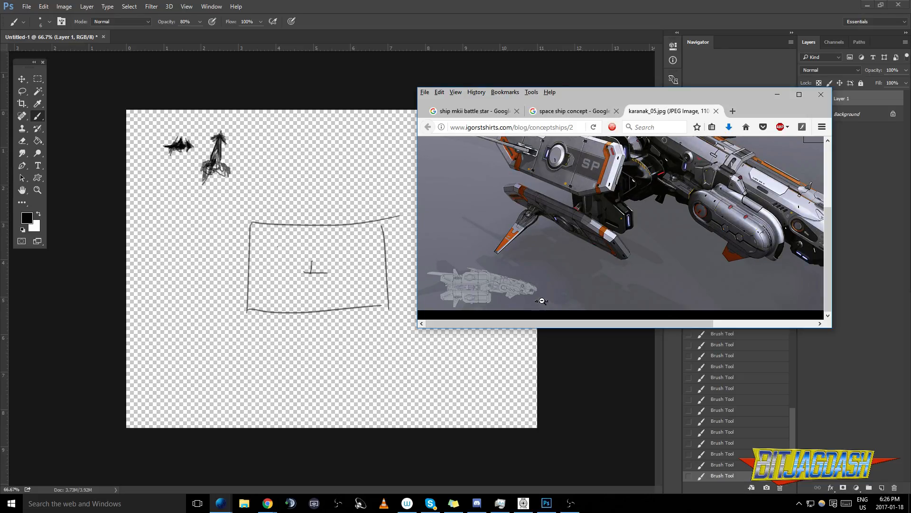
# Return to Photoshop and handwrite 400 beside the second ship silhouette, undoing a first handwritten number in the same spot
pyautogui.click(248, 175)
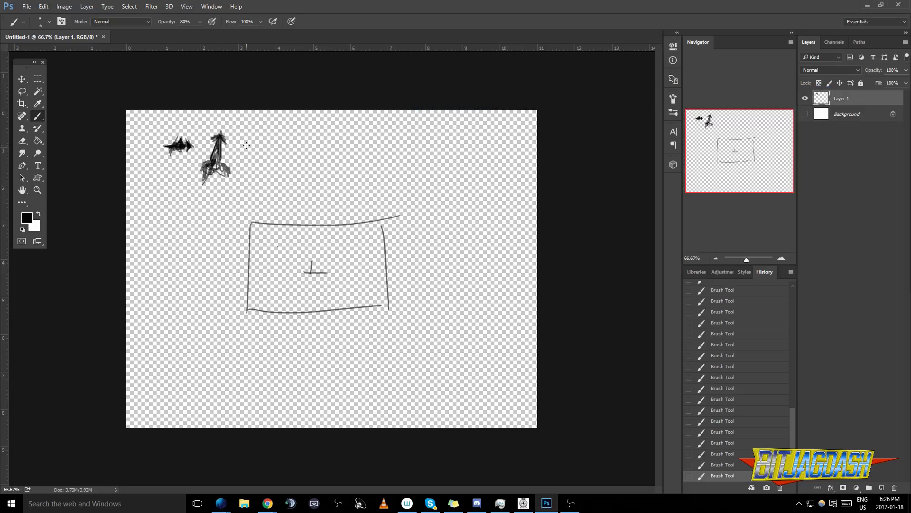
pyautogui.moveTo(250, 146)
pyautogui.mouseDown()
pyautogui.moveTo(261, 151)
pyautogui.moveTo(251, 156)
pyautogui.moveTo(285, 156)
pyautogui.mouseUp()
pyautogui.hotkey('ctrl', 'alt', 'z')
pyautogui.hotkey('ctrl', 'alt', 'z')
pyautogui.hotkey('ctrl', 'alt', 'z')
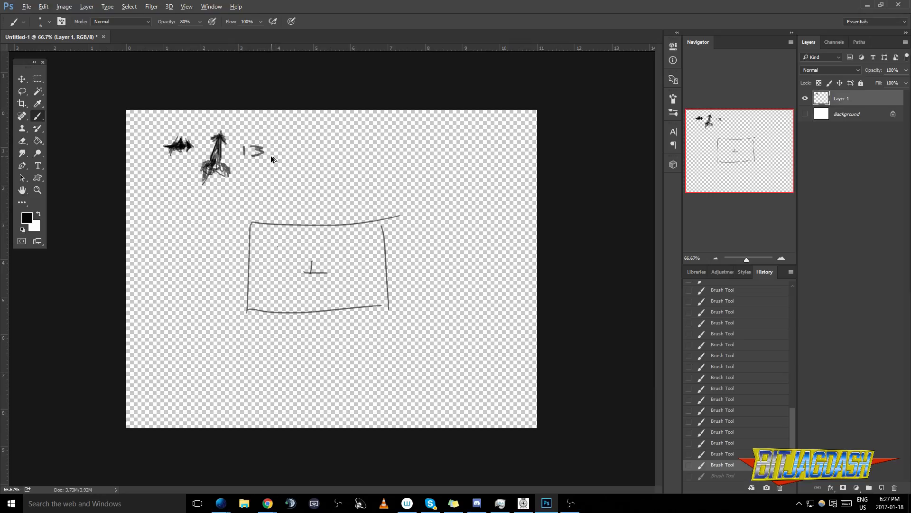
pyautogui.moveTo(246, 142); pyautogui.dragTo(262, 146)
pyautogui.moveTo(257, 138)
pyautogui.mouseDown()
pyautogui.moveTo(257, 153)
pyautogui.moveTo(289, 135)
pyautogui.mouseUp()
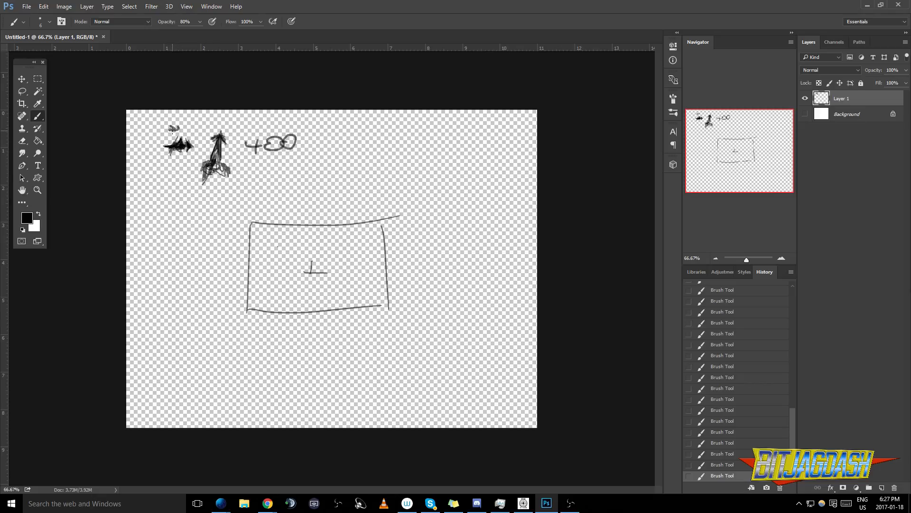
# Try small brush marks just above the first ship silhouette and undo them
pyautogui.hotkey('ctrl', 'z')
pyautogui.moveTo(166, 122); pyautogui.dragTo(169, 130)
pyautogui.hotkey('ctrl', 'alt', 'z')
pyautogui.hotkey('ctrl', 'alt', 'z')
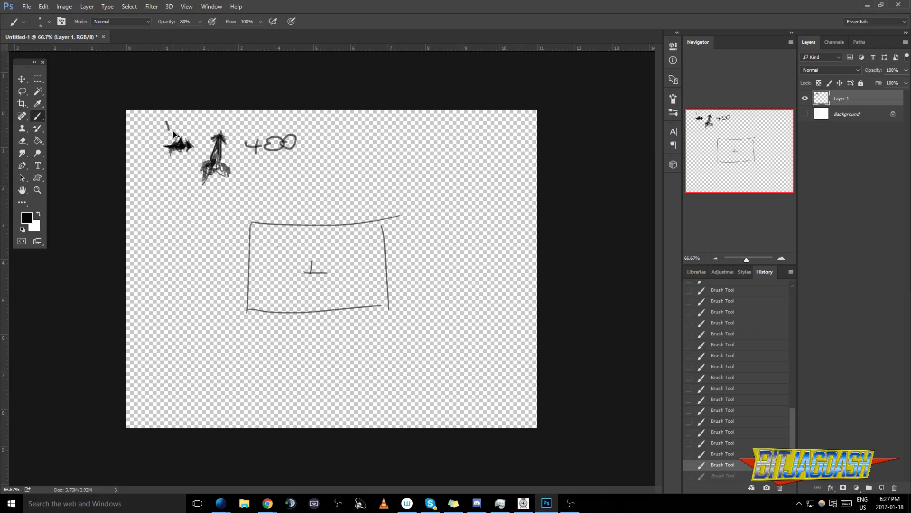
# Switch back to the reference browser, review the fighter image, and look through the "space ship concept" image results
pyautogui.moveTo(221, 502)
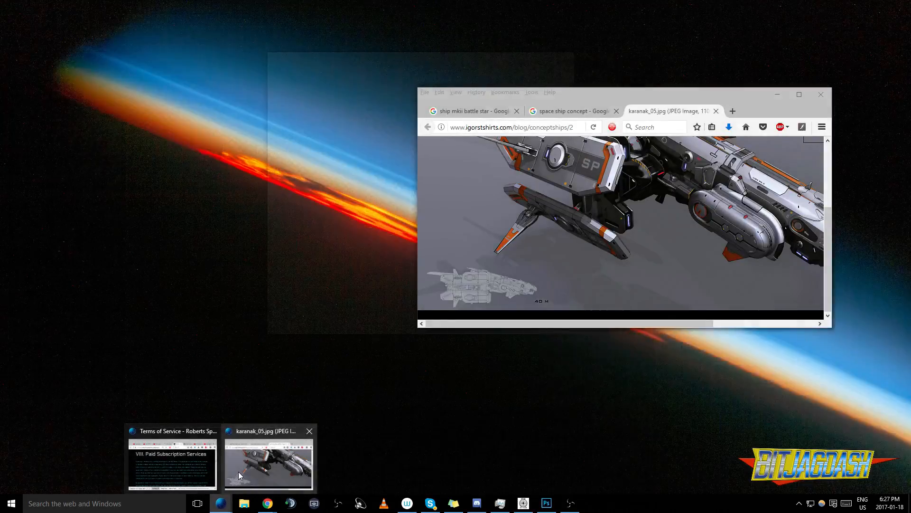
pyautogui.click(236, 474)
pyautogui.scroll(3, 586, 240)
pyautogui.scroll(-3, 579, 249)
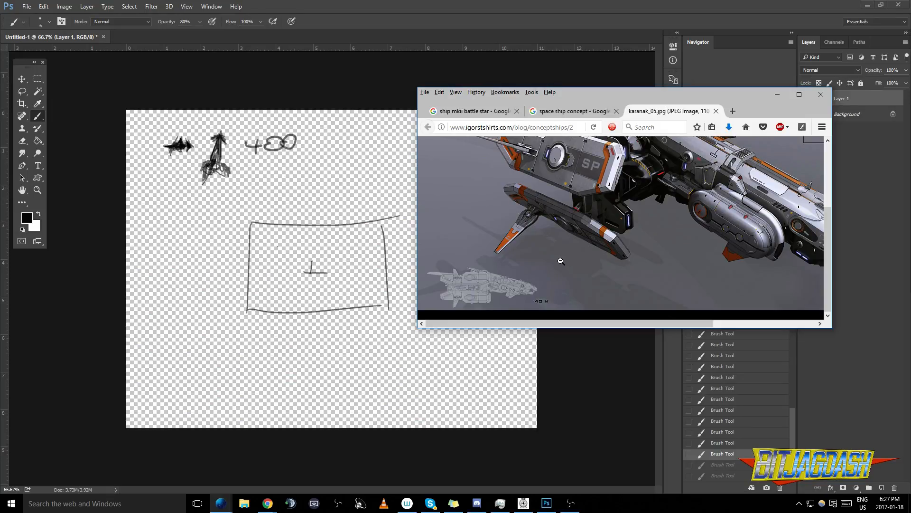
pyautogui.click(565, 112)
pyautogui.scroll(-3, 565, 230)
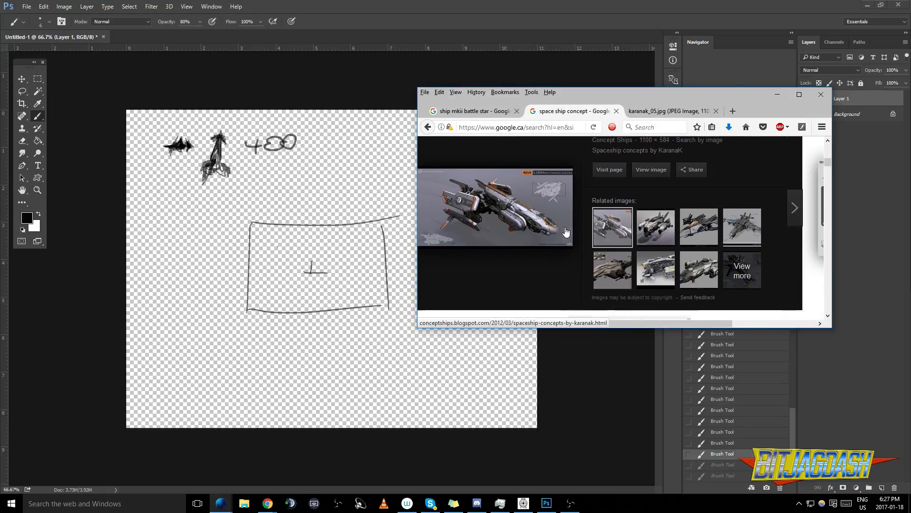
pyautogui.scroll(-2, 565, 230)
pyautogui.scroll(-2, 565, 232)
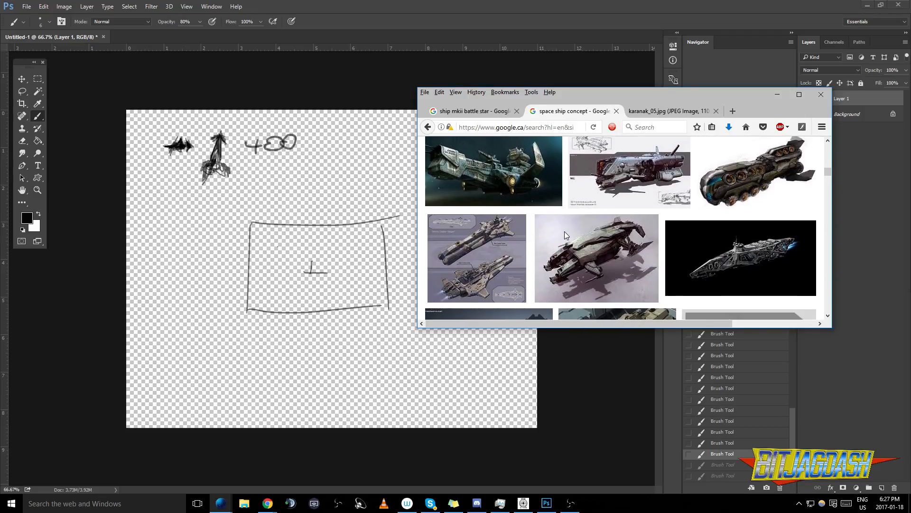
pyautogui.scroll(-2, 564, 236)
pyautogui.scroll(-2, 562, 261)
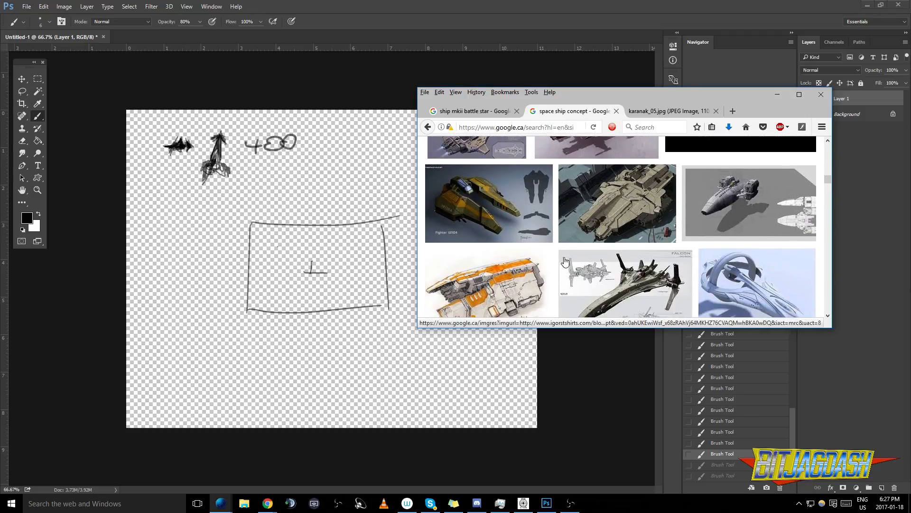
pyautogui.scroll(-2, 562, 264)
pyautogui.scroll(-2, 562, 264)
# Search Google for "ladybug" in the fighter image's tab and show the image results
pyautogui.click(631, 110)
pyautogui.click(526, 127)
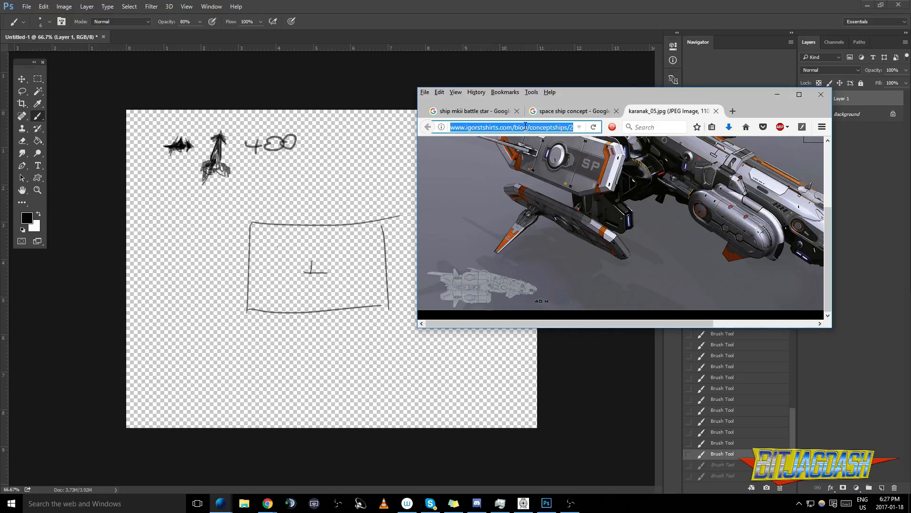
pyautogui.write('shi')
pyautogui.press('BackSpace')
pyautogui.press('BackSpace')
pyautogui.press('BackSpace')
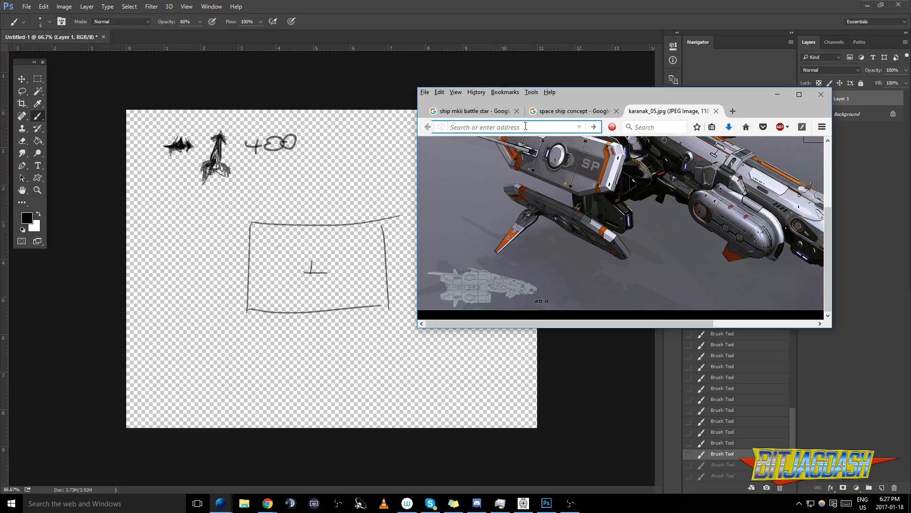
pyautogui.write('bugs')
pyautogui.hotkey('ctrl', 'a')
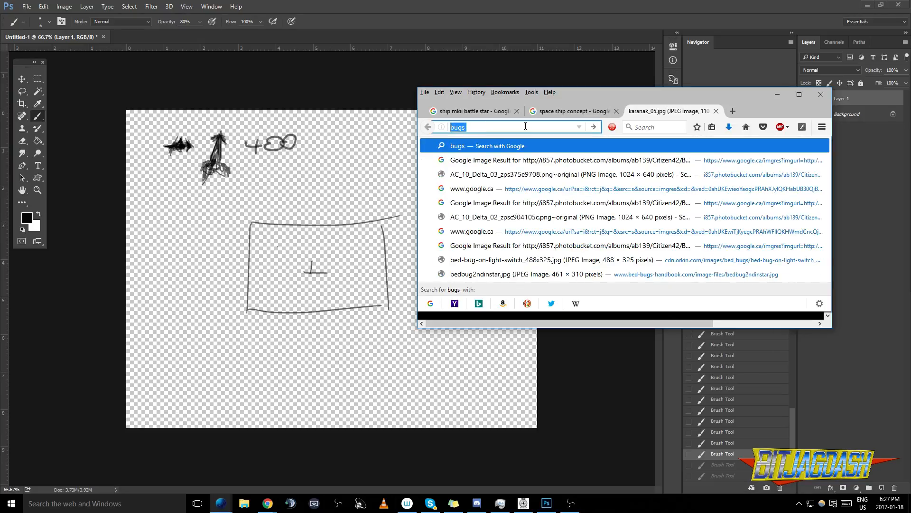
pyautogui.write('ladybug')
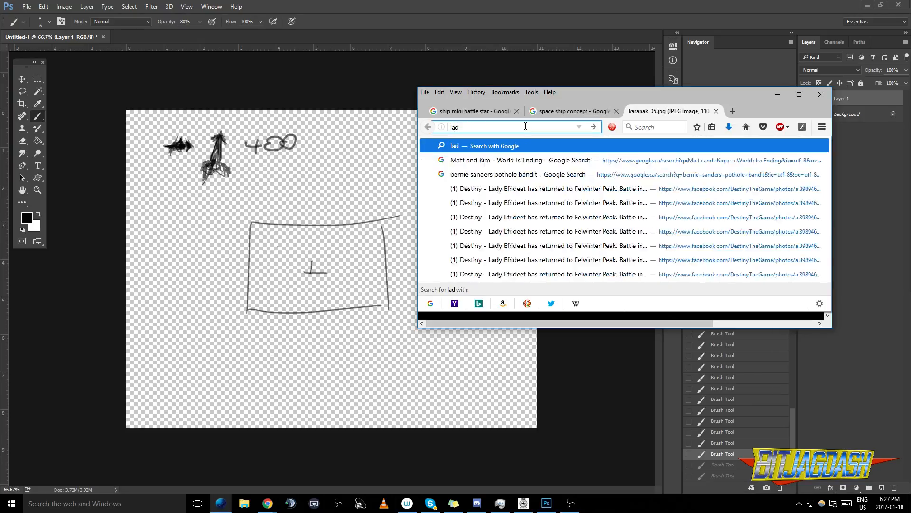
pyautogui.press('Return')
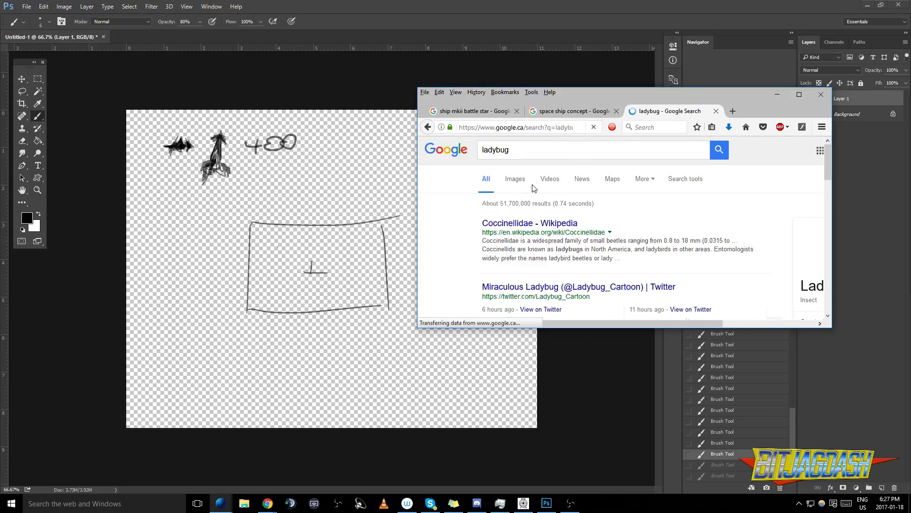
pyautogui.click(515, 179)
pyautogui.moveTo(567, 95); pyautogui.dragTo(543, 93)
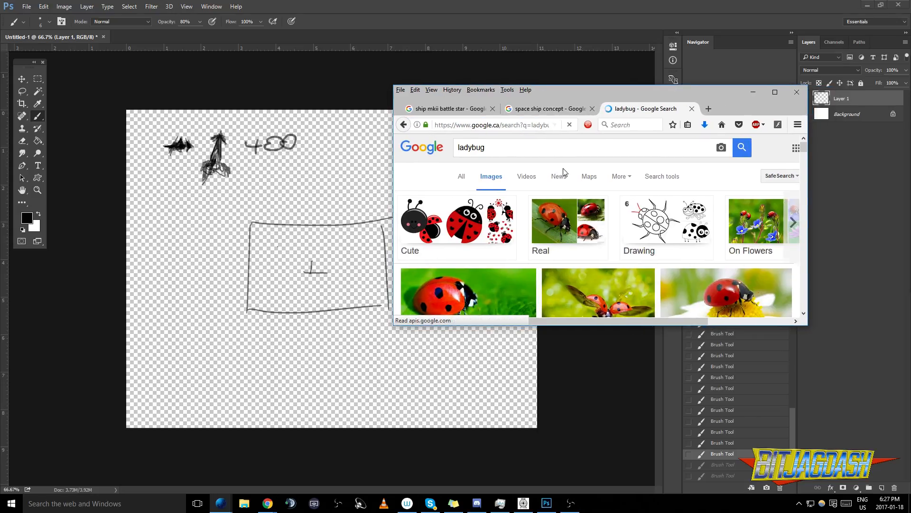
# Open the photo of the ladybug with spread wings at full size and enlarge the browser window to show it whole
pyautogui.scroll(-3, 610, 209)
pyautogui.scroll(1, 609, 209)
pyautogui.scroll(-2, 610, 209)
pyautogui.scroll(2, 609, 210)
pyautogui.click(609, 209)
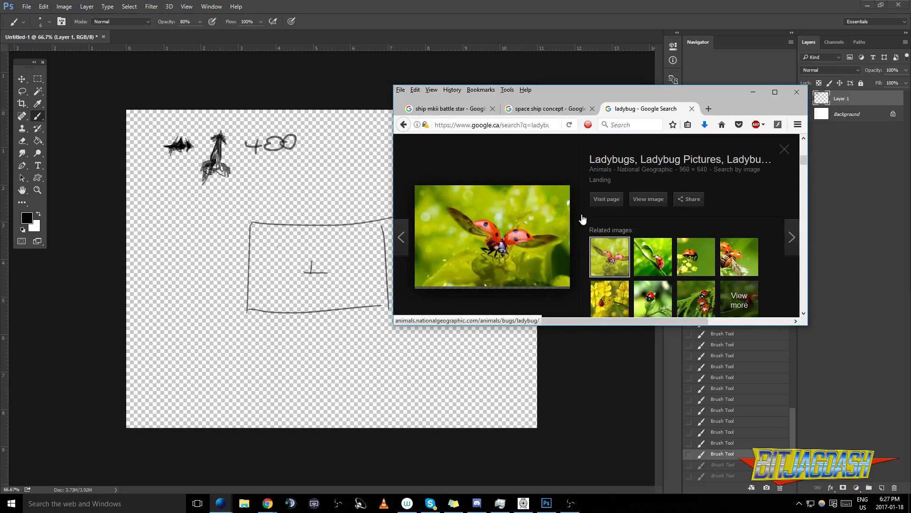
pyautogui.click(647, 201)
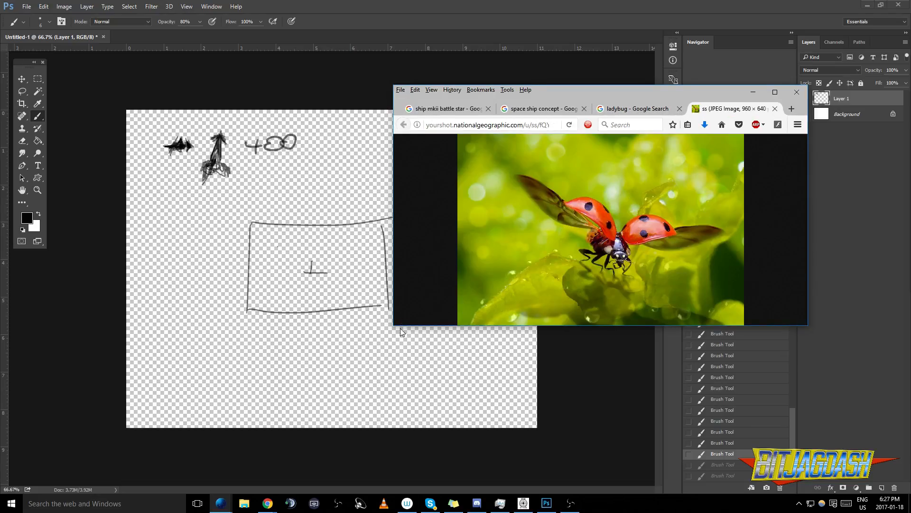
pyautogui.moveTo(393, 325); pyautogui.dragTo(320, 443)
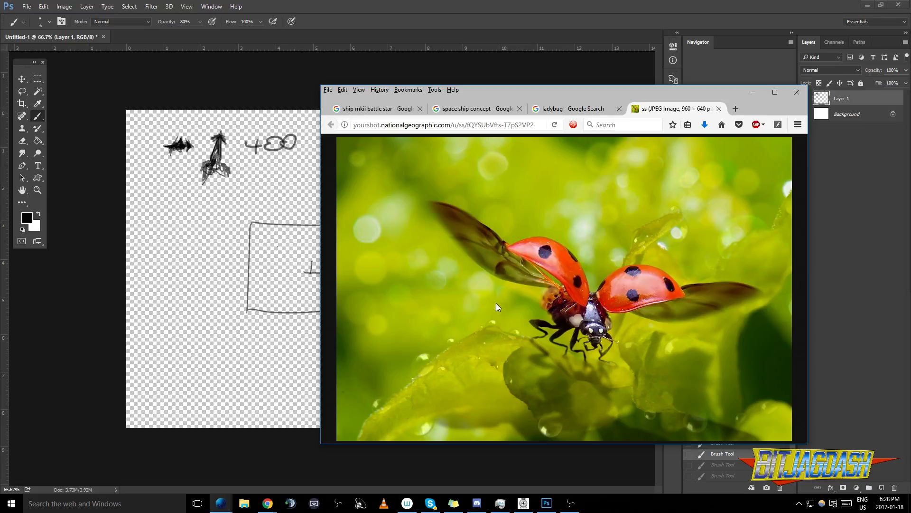
# Close the full-size ladybug photo and look through the other ladybug image results
pyautogui.click(719, 108)
pyautogui.scroll(-10, 597, 209)
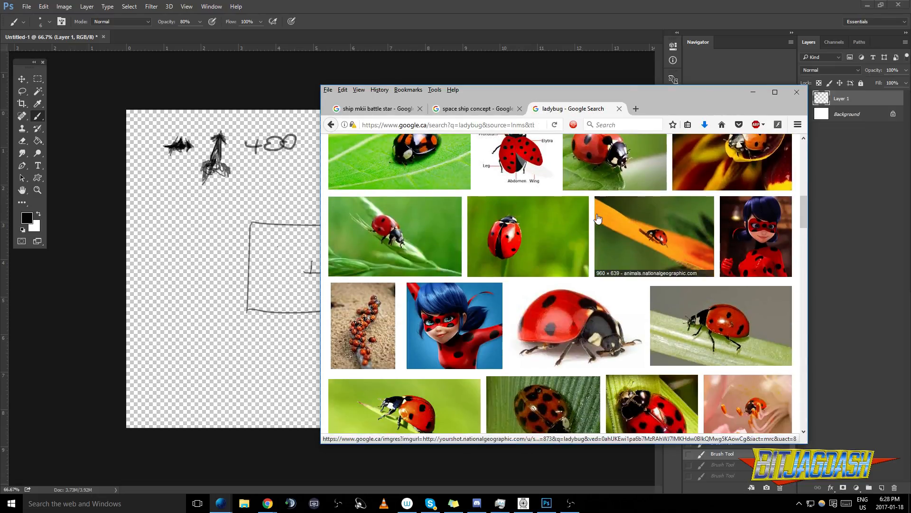
pyautogui.scroll(3, 566, 240)
pyautogui.scroll(-5, 545, 252)
pyautogui.scroll(6, 520, 270)
pyautogui.scroll(10, 520, 269)
# Replace the image search with the suggested query "caterpillar clipart"
pyautogui.doubleClick(581, 154)
pyautogui.press('BackSpace')
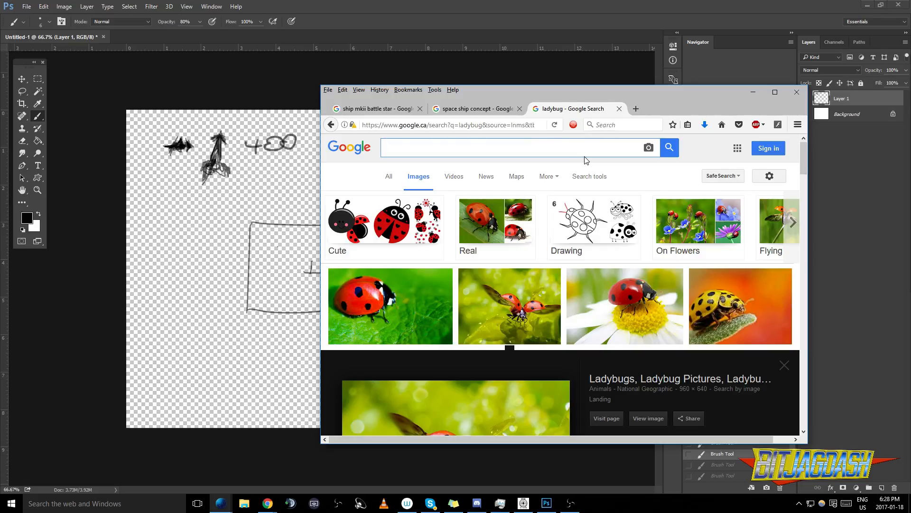
pyautogui.write('cater')
pyautogui.press('Down')
pyautogui.press('Return')
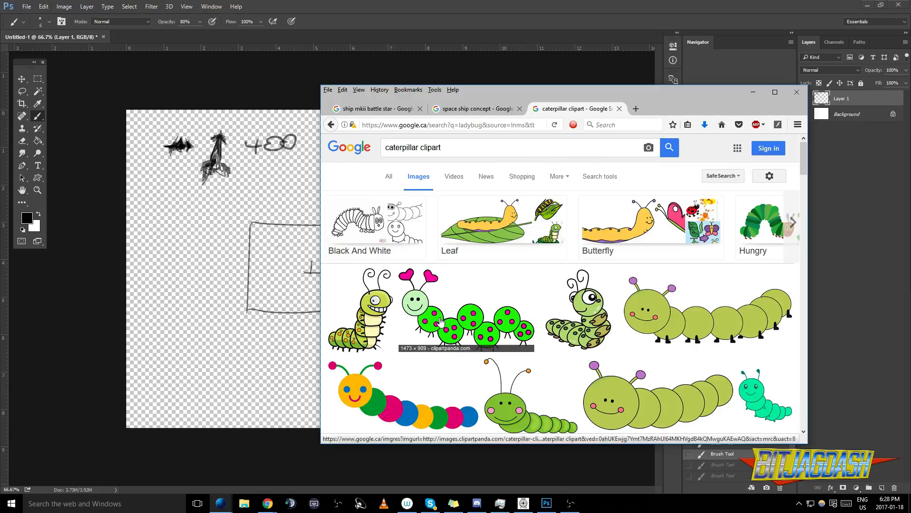
# Change the image search to "caterpillar furry"
pyautogui.doubleClick(465, 148)
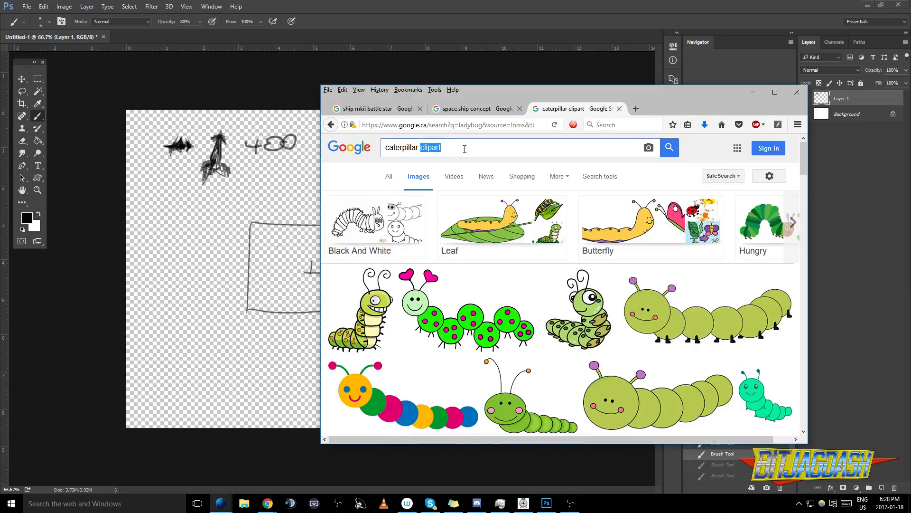
pyautogui.press('BackSpace')
pyautogui.write('furry')
pyautogui.press('Return')
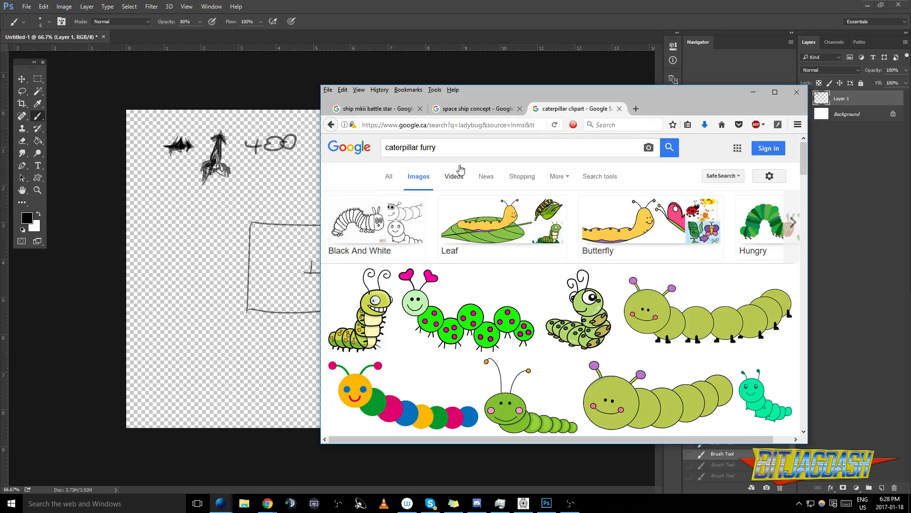
# Open the photo of the blue-faced hairy caterpillar at full size and move the browser window to uncover more of the canvas
pyautogui.scroll(-2, 498, 250)
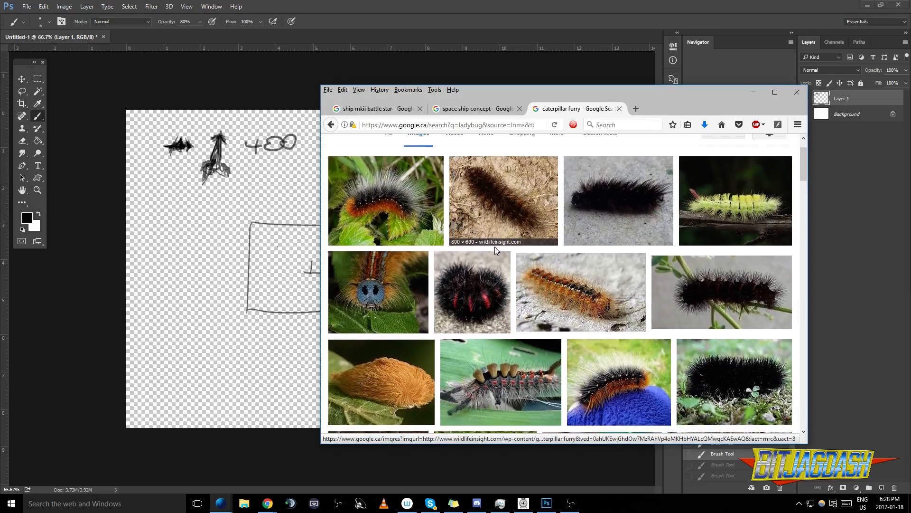
pyautogui.click(406, 284)
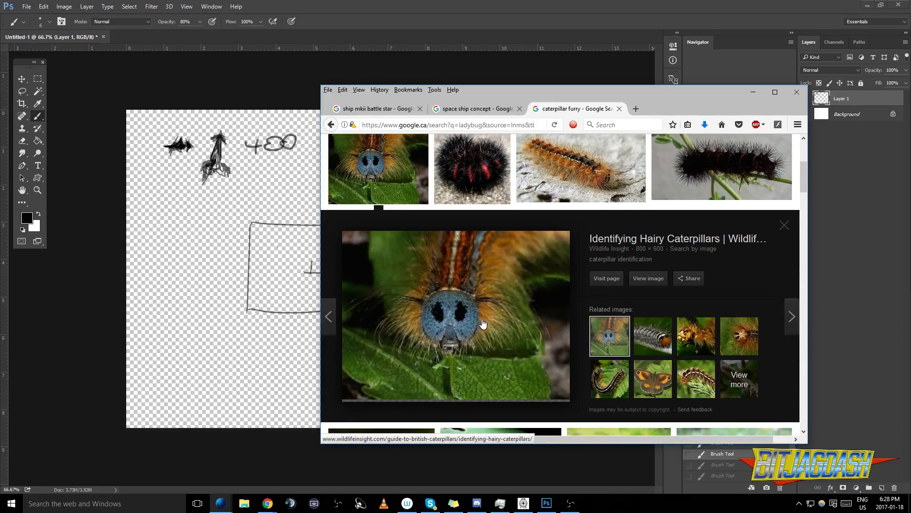
pyautogui.click(648, 278)
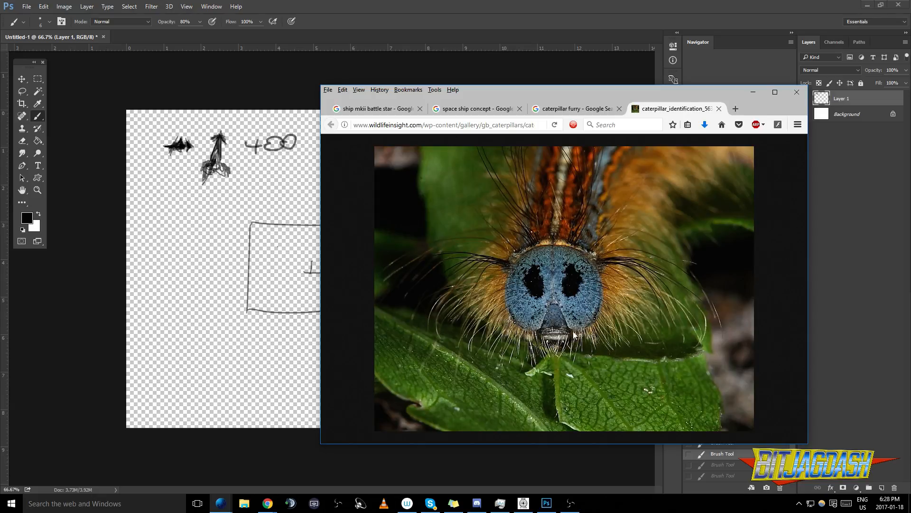
pyautogui.moveTo(500, 93); pyautogui.dragTo(557, 95)
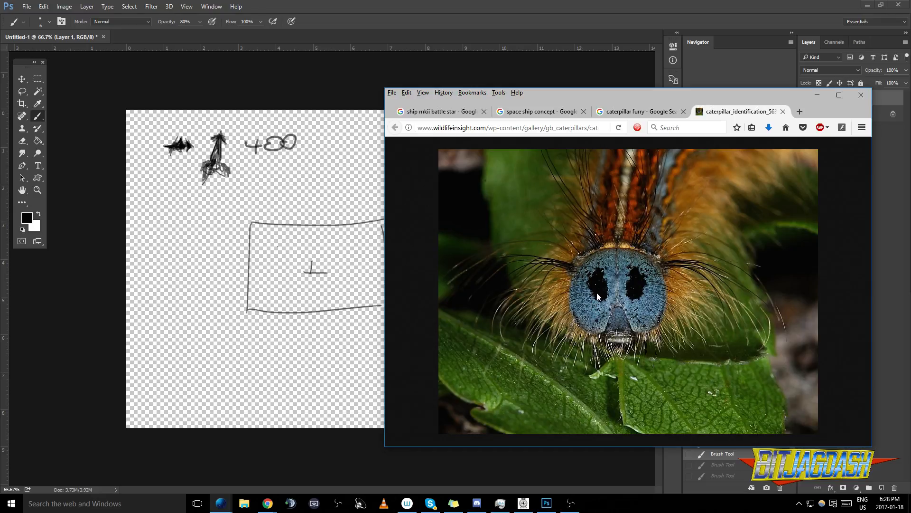
# Close the full-size caterpillar photo, look through the other furry caterpillar results and preview the dark, curled-up one
pyautogui.click(783, 111)
pyautogui.scroll(-5, 606, 221)
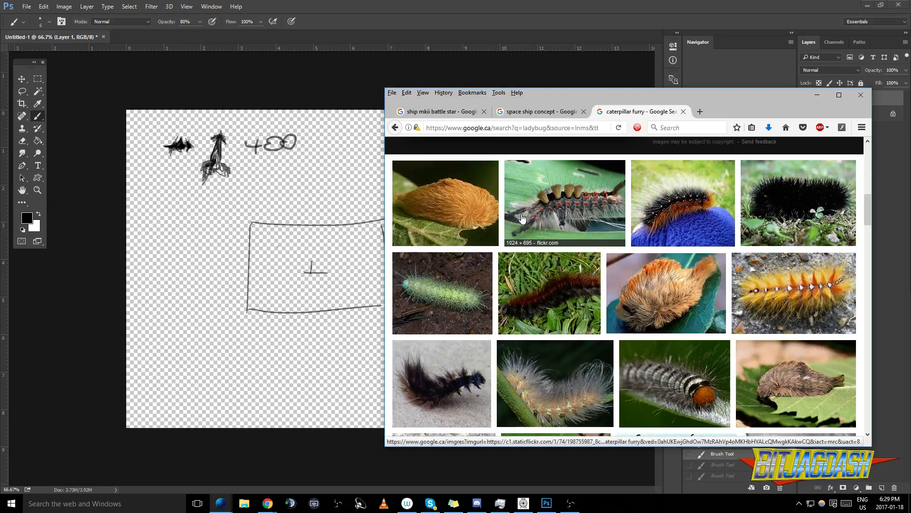
pyautogui.scroll(-2, 489, 271)
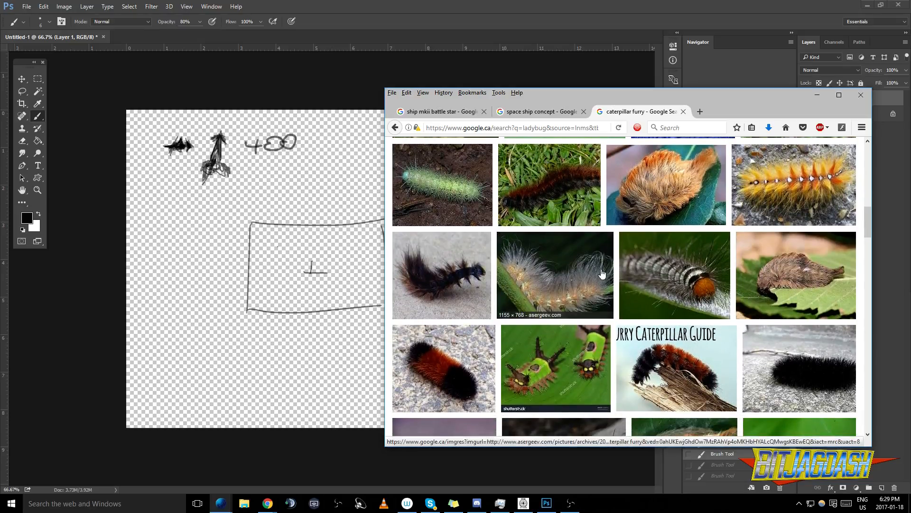
pyautogui.click(489, 274)
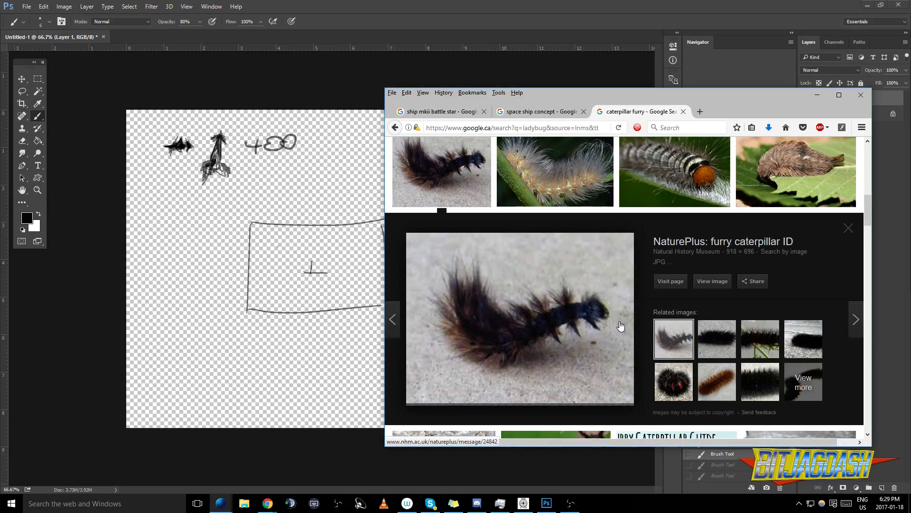
# Change the image search to "caterpillar star citizen"
pyautogui.scroll(5, 620, 326)
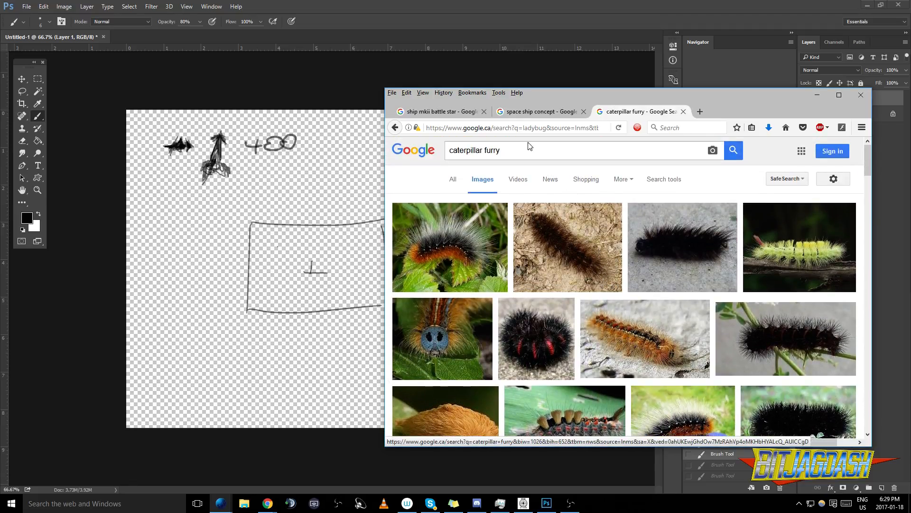
pyautogui.write('s')
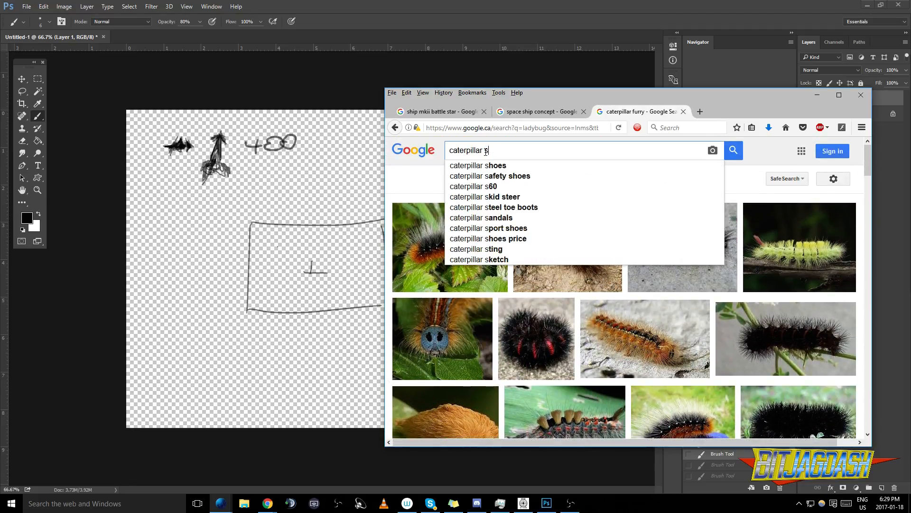
pyautogui.write('tar citizen')
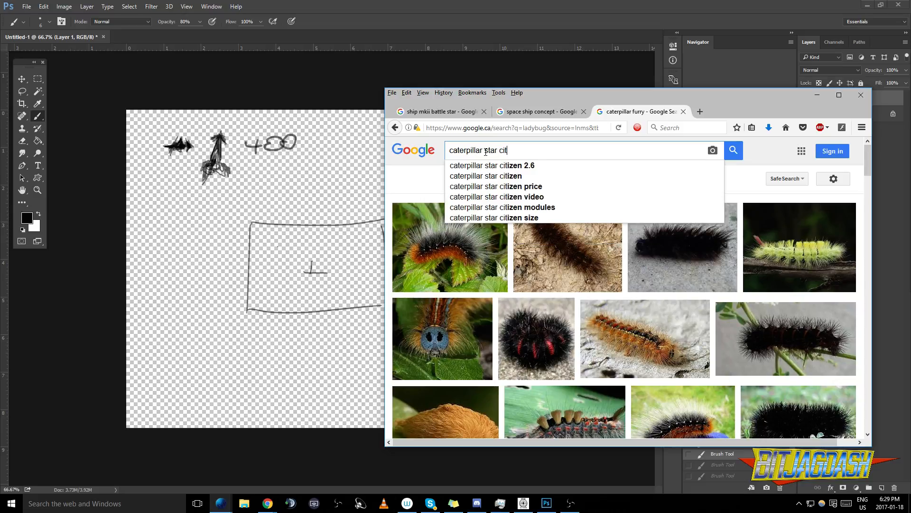
pyautogui.press('Return')
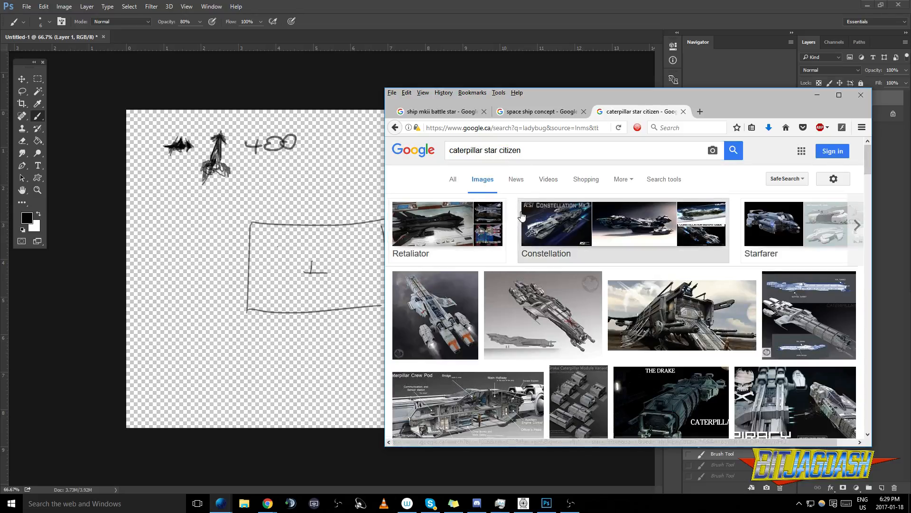
# Open the "The Drake Caterpillar" ship image at full size and examine its hull and front cargo bay up close
pyautogui.scroll(-5, 672, 233)
pyautogui.click(672, 234)
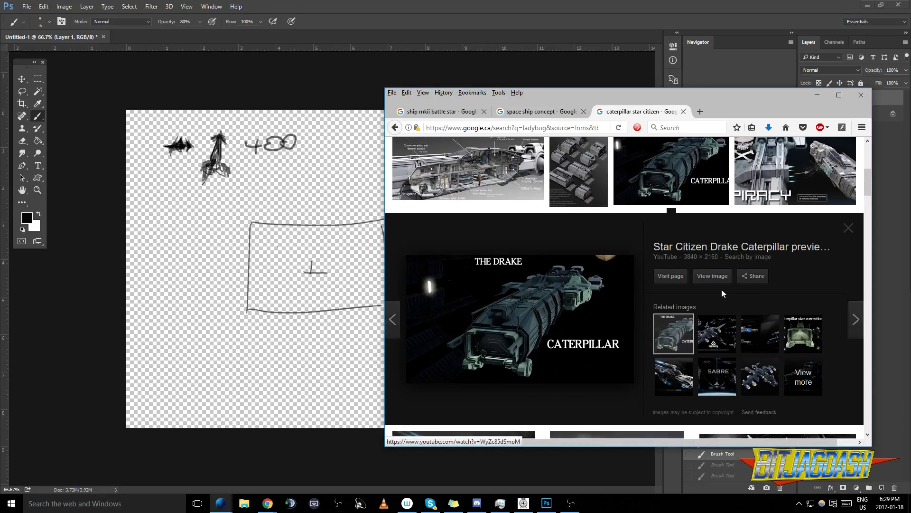
pyautogui.click(713, 276)
pyautogui.click(672, 319)
pyautogui.scroll(-2, 663, 326)
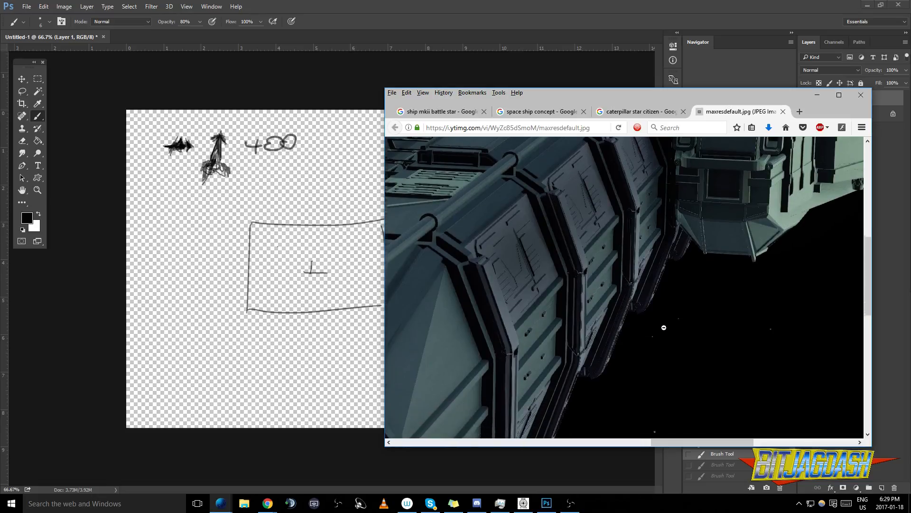
pyautogui.scroll(2, 650, 194)
pyautogui.click(645, 213)
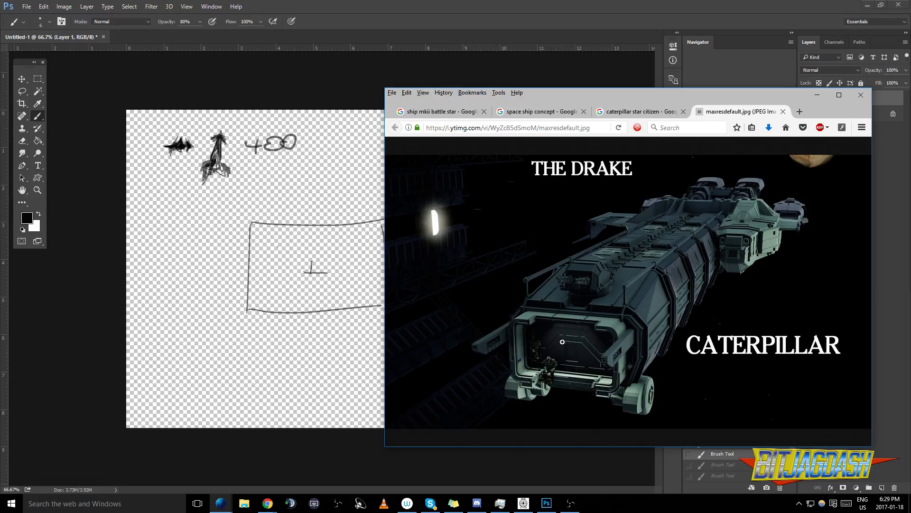
pyautogui.click(543, 385)
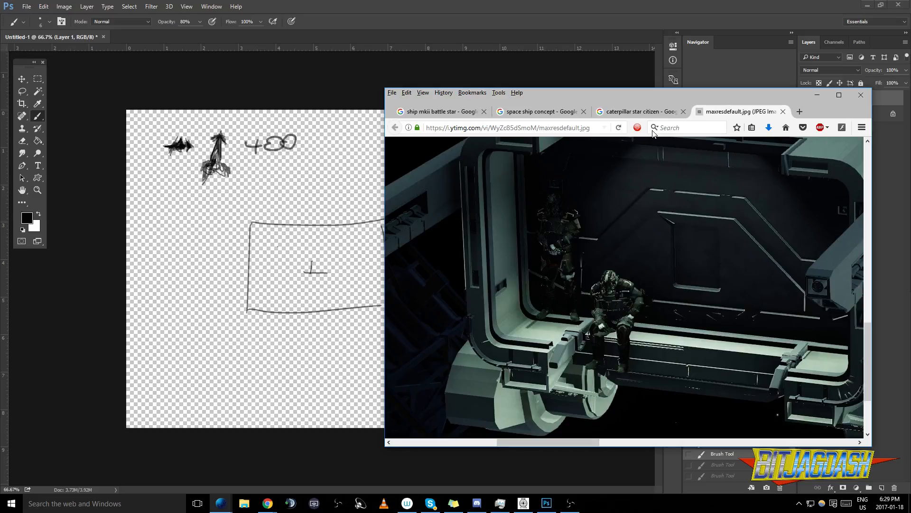
# Return to the image results and replace the search with "deep sea creatures"
pyautogui.click(642, 113)
pyautogui.scroll(5, 551, 179)
pyautogui.moveTo(523, 151); pyautogui.dragTo(410, 150)
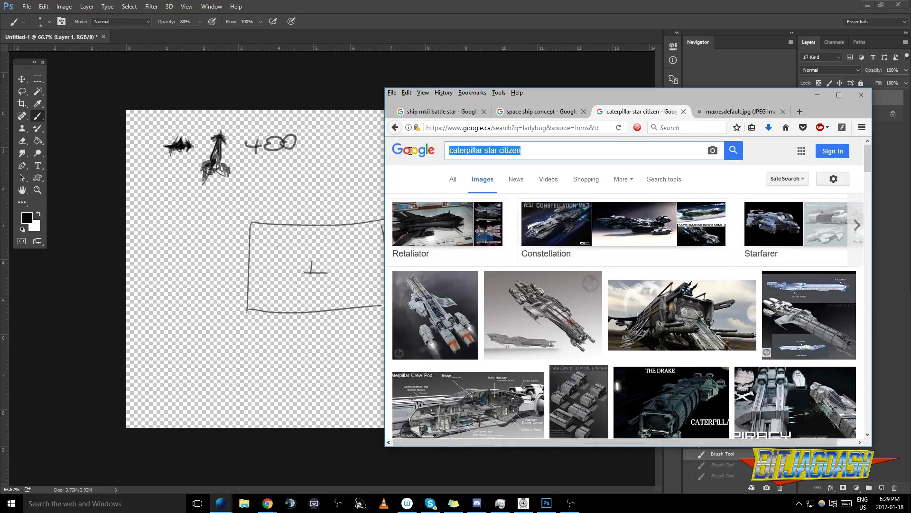
pyautogui.write('deep sea creatures')
pyautogui.press('Return')
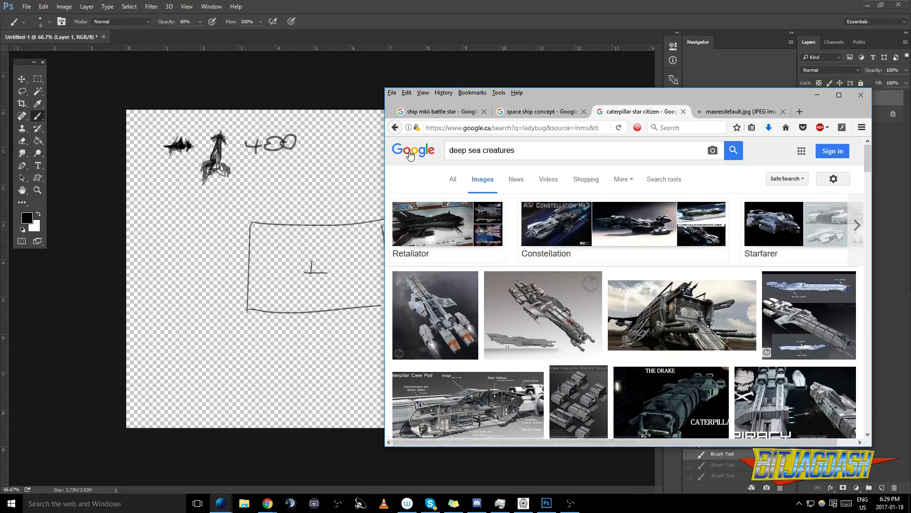
# Open the photo of the pale whale facing the camera at full size and examine its head up close
pyautogui.middleClick(663, 311)
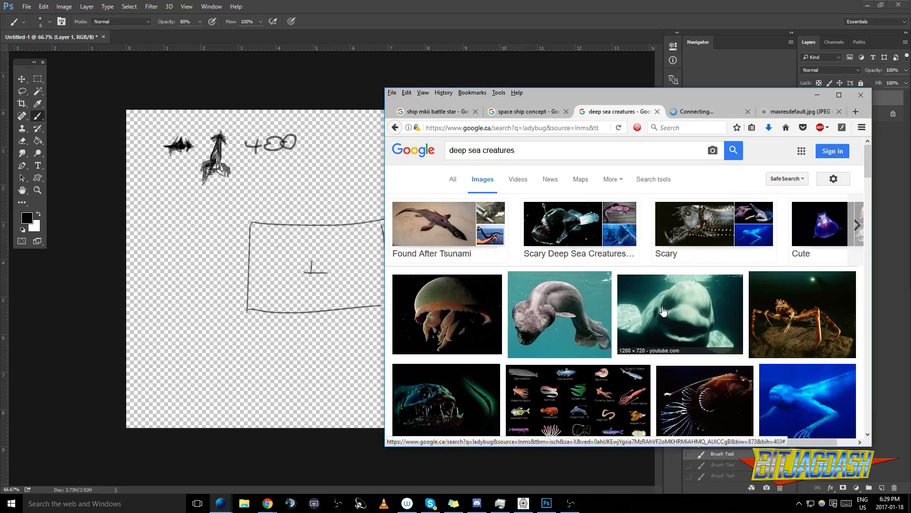
pyautogui.scroll(-2, 663, 311)
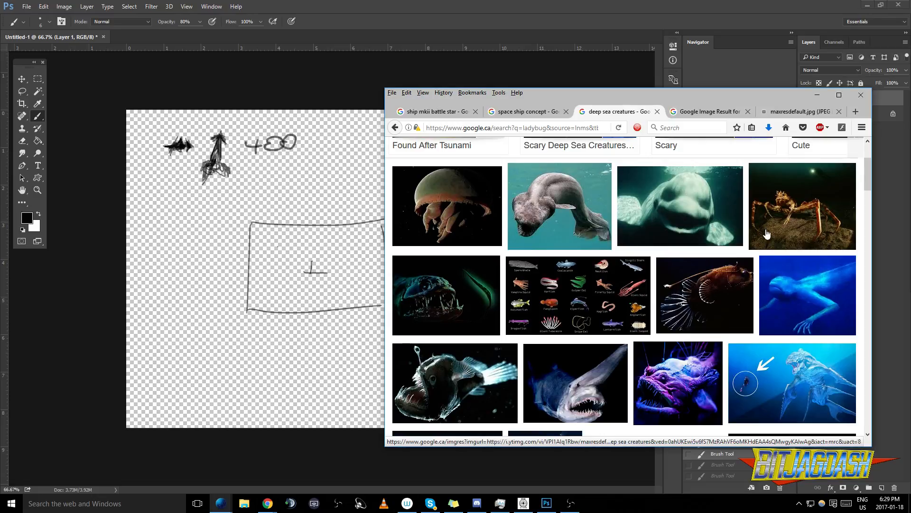
pyautogui.middleClick(760, 233)
pyautogui.click(651, 116)
pyautogui.click(688, 112)
pyautogui.click(725, 256)
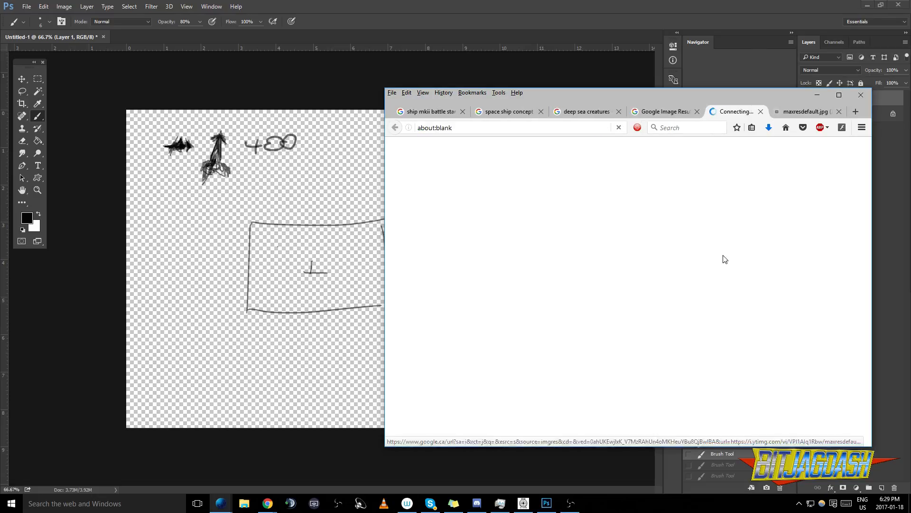
pyautogui.click(627, 286)
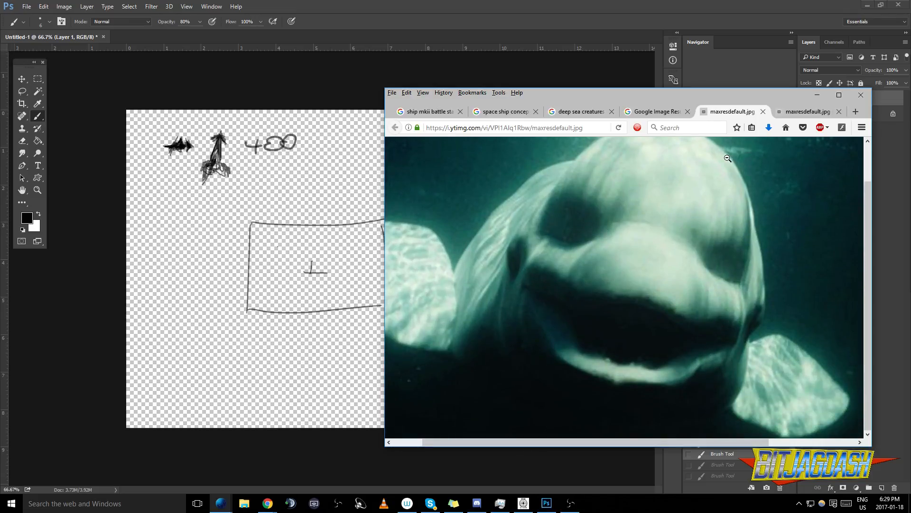
pyautogui.click(616, 285)
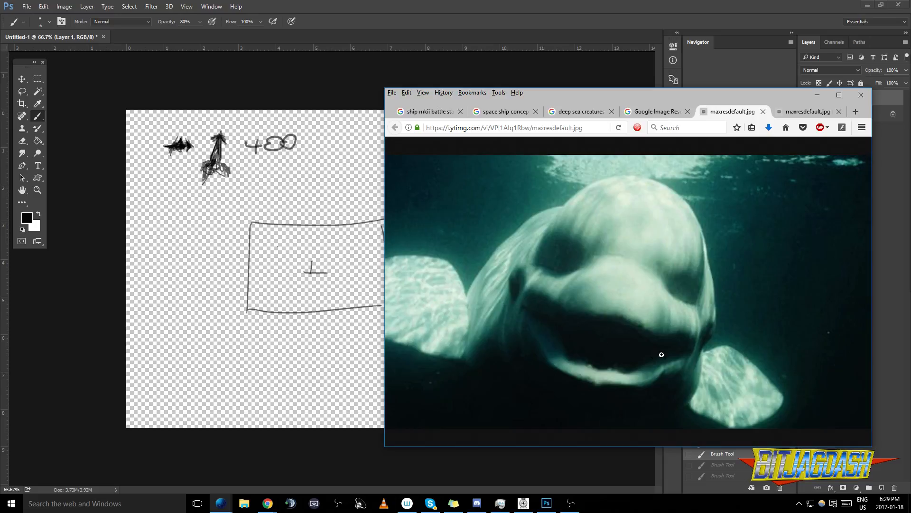
# Close the whale image tabs and look through the deep sea creatures image results
pyautogui.click(762, 111)
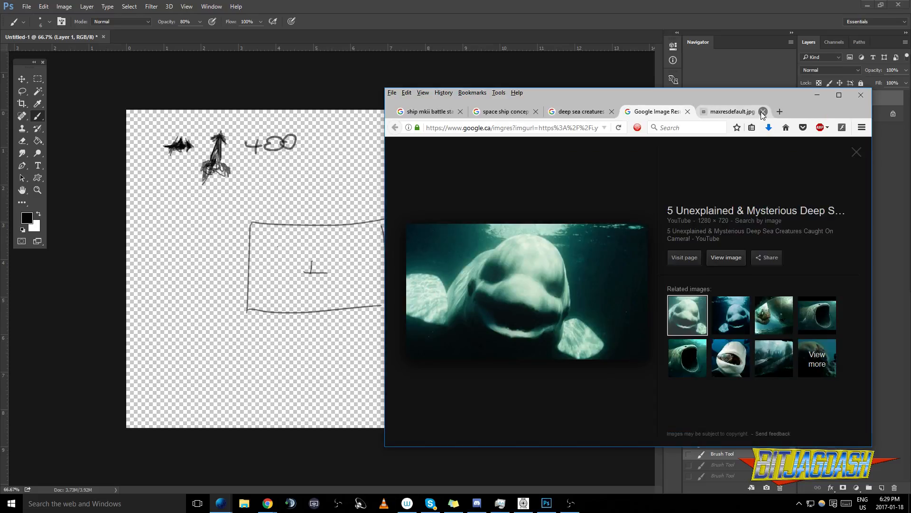
pyautogui.click(688, 112)
pyautogui.click(607, 106)
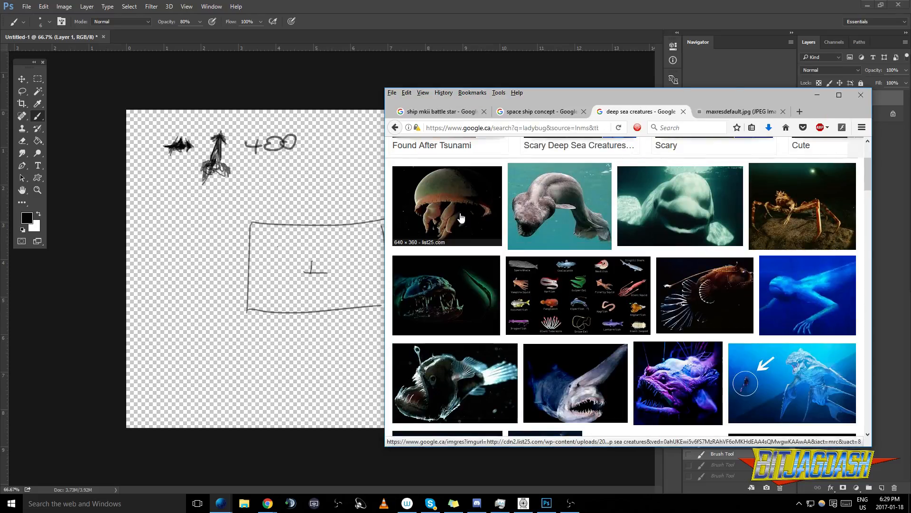
pyautogui.scroll(-2, 461, 210)
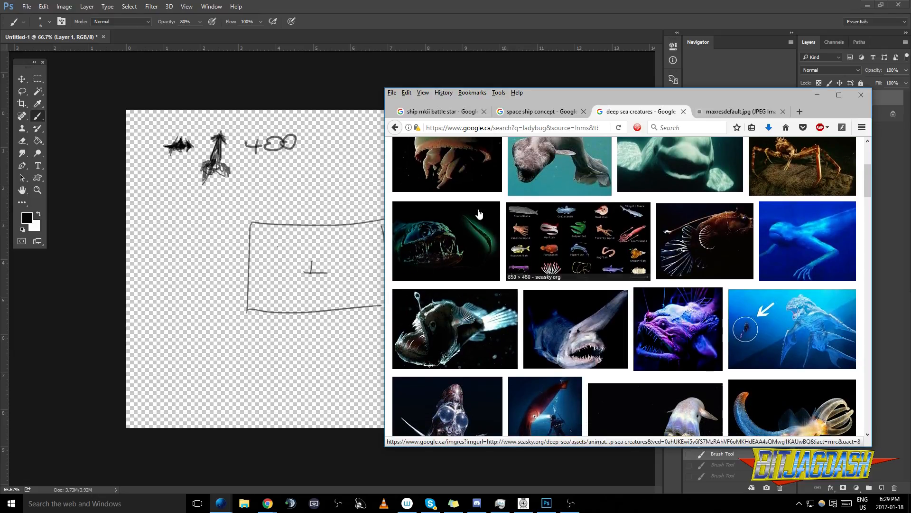
pyautogui.scroll(-4, 460, 221)
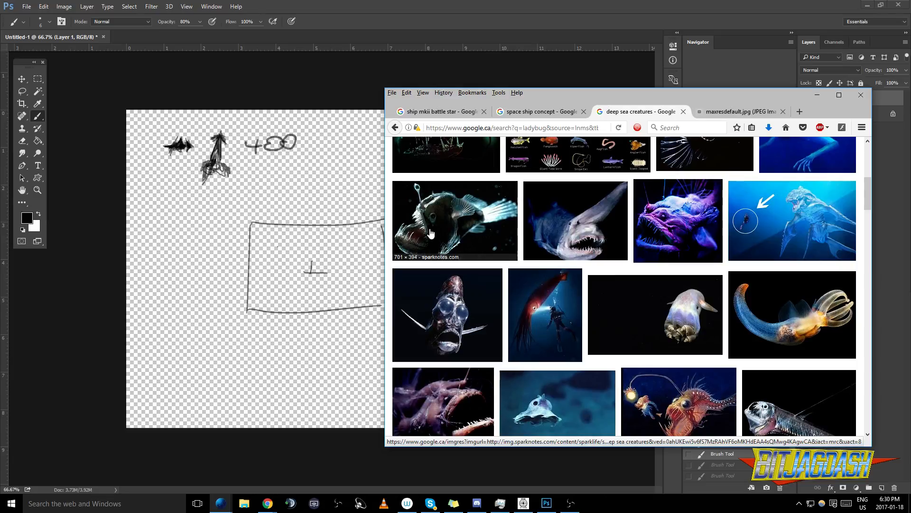
# Open the picture of the giant sea monster with the circled diver at full size and examine the diver up close
pyautogui.middleClick(781, 221)
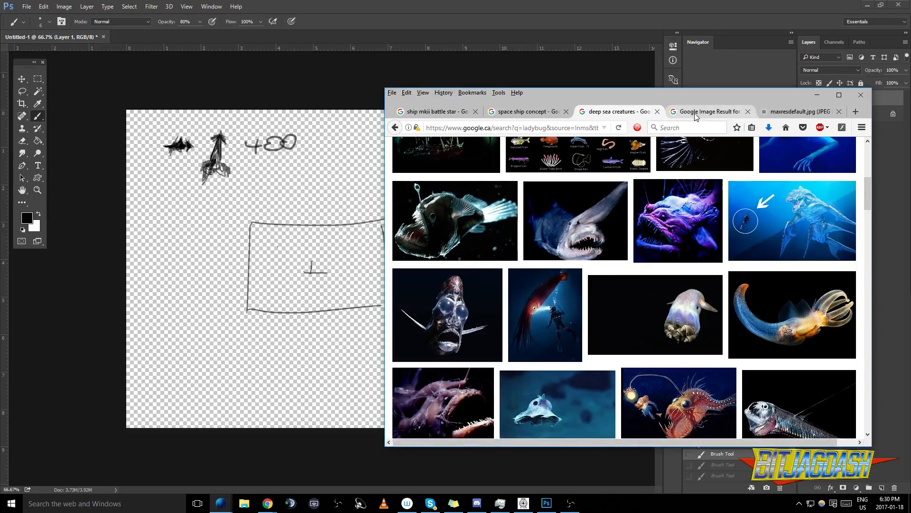
pyautogui.click(694, 114)
pyautogui.click(716, 251)
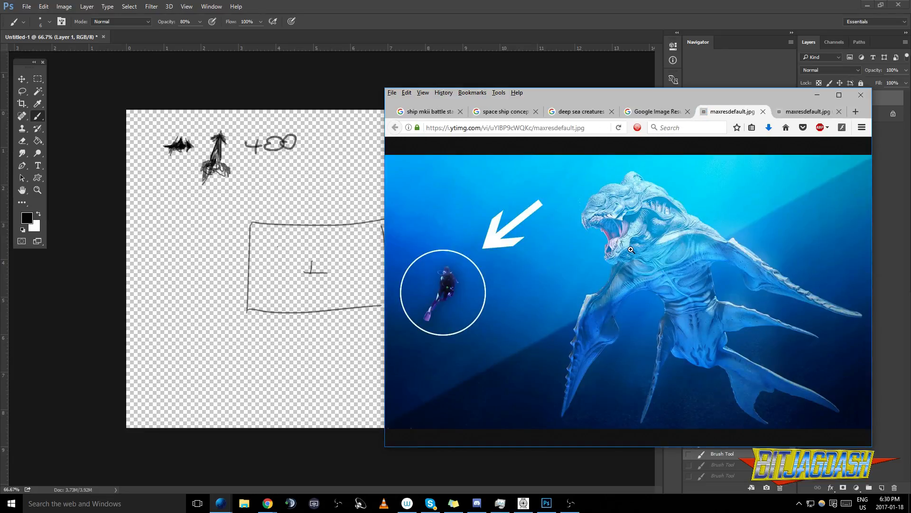
pyautogui.click(450, 277)
pyautogui.click(730, 260)
# Preview the related picture of the glowing sea serpent and close all the opened image tabs
pyautogui.click(763, 111)
pyautogui.click(761, 306)
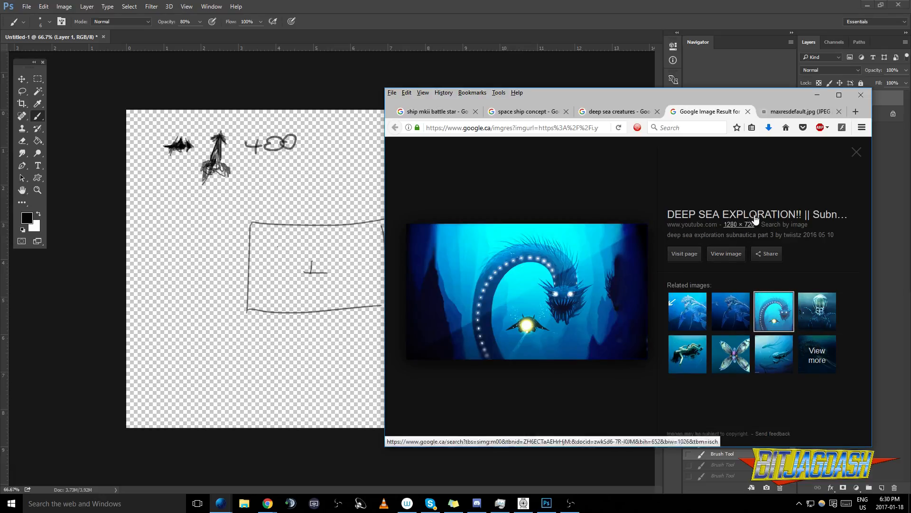
pyautogui.click(748, 111)
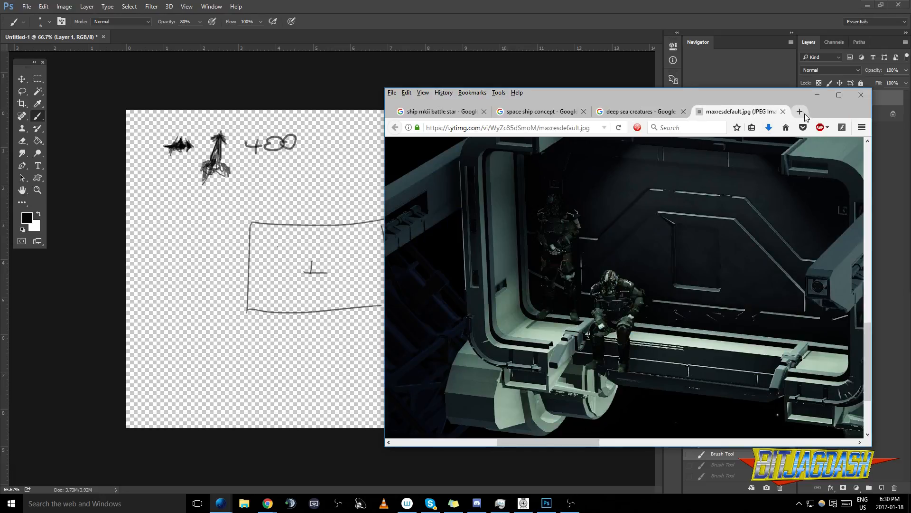
pyautogui.click(783, 111)
# Look further down the deep sea creatures image results for more shape references
pyautogui.scroll(-3, 731, 237)
pyautogui.scroll(-5, 731, 237)
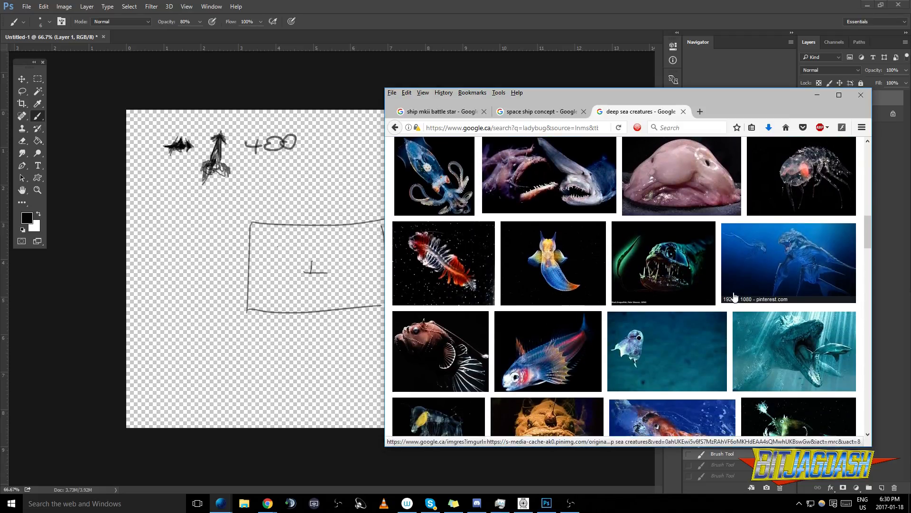
pyautogui.scroll(-1, 798, 308)
pyautogui.scroll(-2, 800, 317)
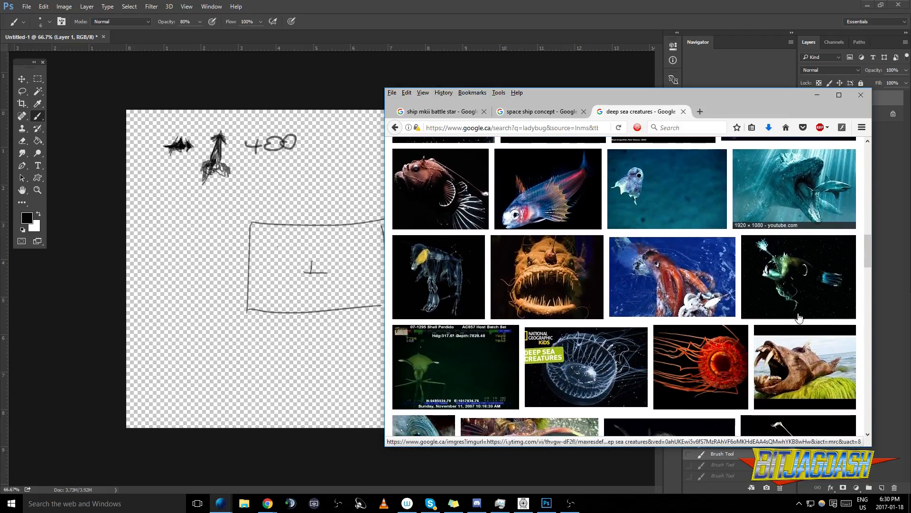
pyautogui.middleClick(858, 326)
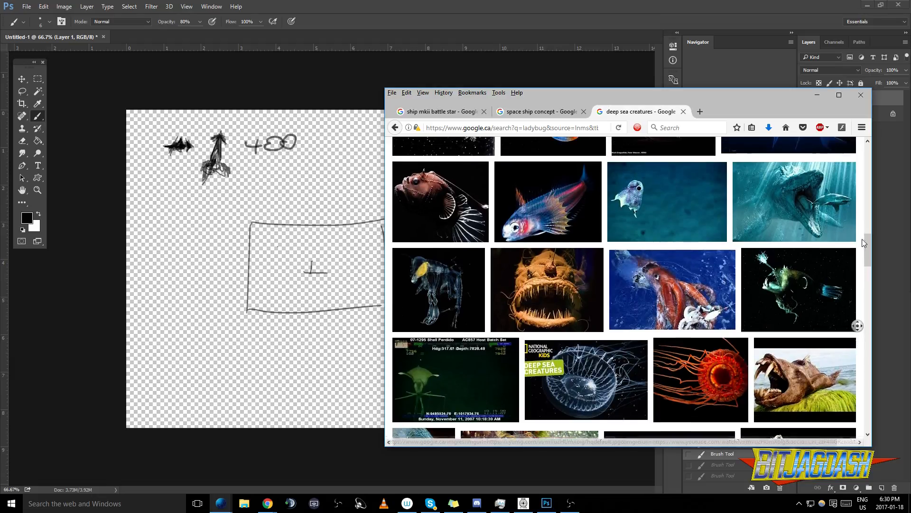
# Change the image search to "whale deep sea"
pyautogui.tripleClick(577, 148)
pyautogui.write('whale deep sea')
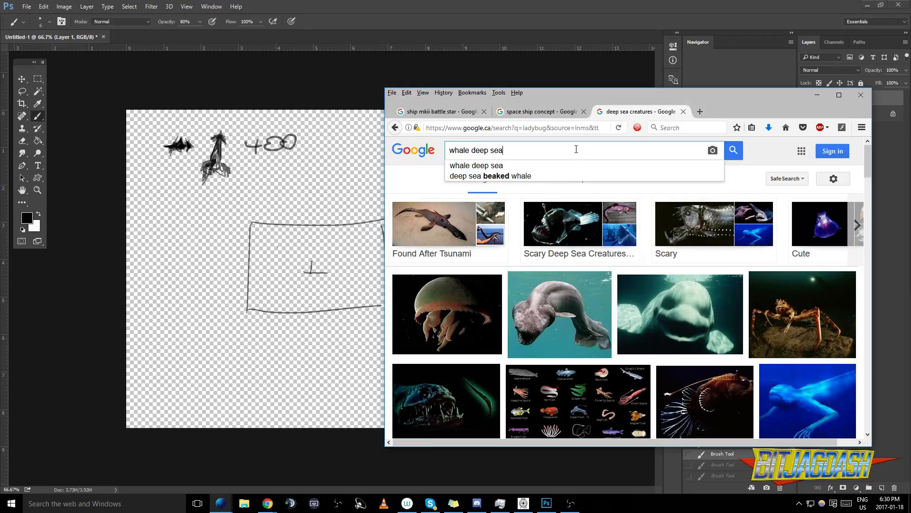
pyautogui.press('Return')
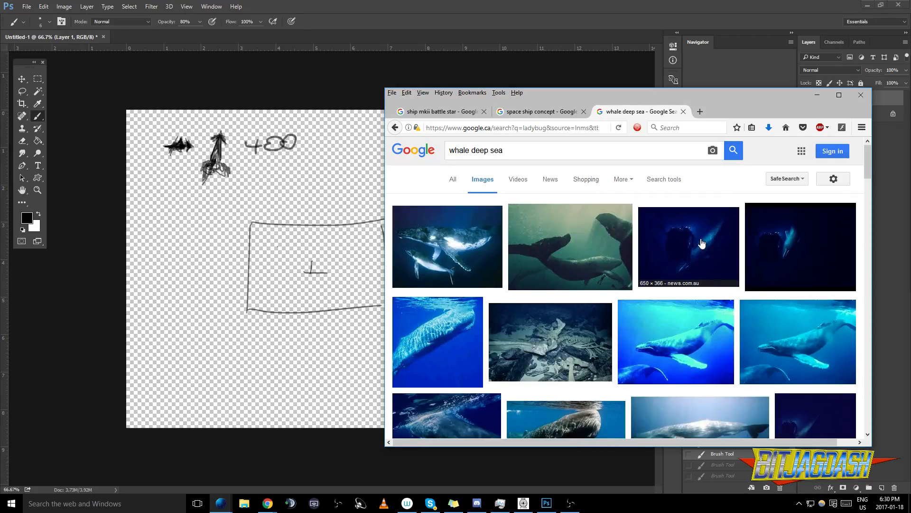
# View the dark blue news.com.au photo at full size, close it and look through the other whale image results
pyautogui.click(720, 255)
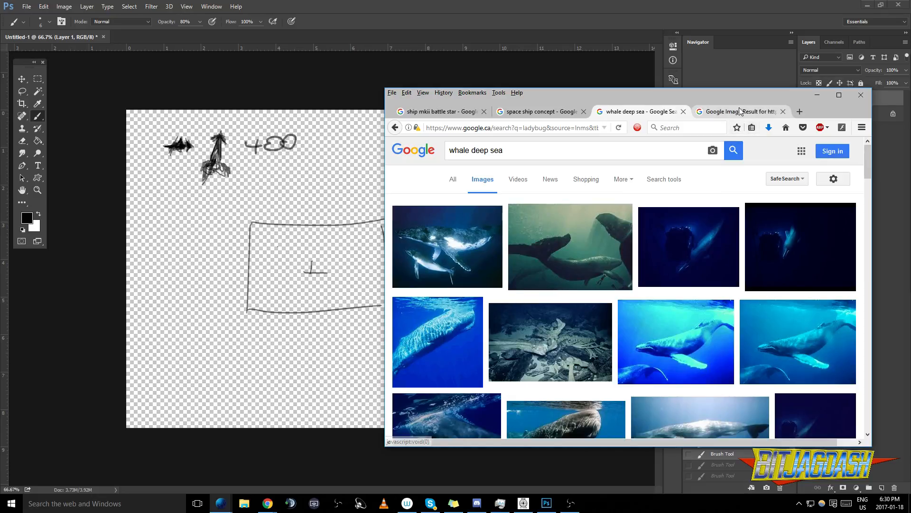
pyautogui.click(721, 256)
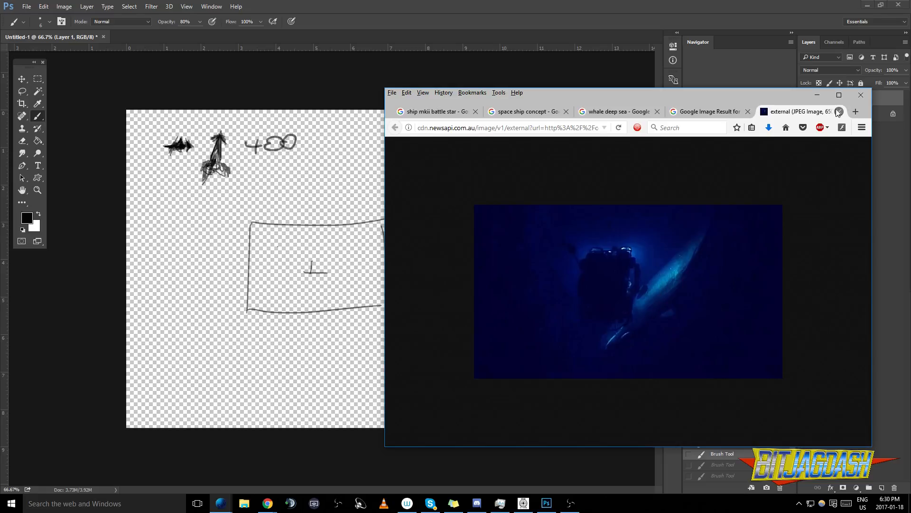
pyautogui.click(838, 112)
pyautogui.click(780, 113)
pyautogui.scroll(-3, 705, 266)
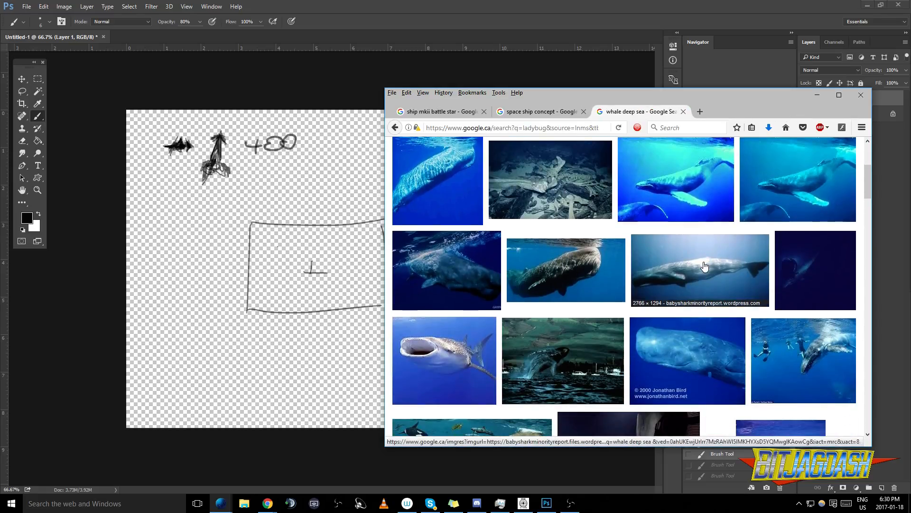
pyautogui.scroll(-5, 704, 266)
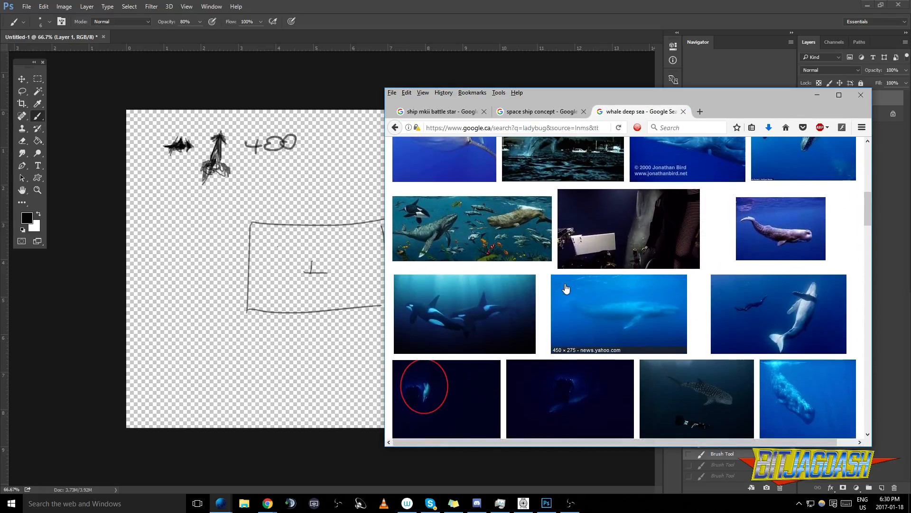
# Look further down the whale image results and preview the Pinterest artwork of the spiny blue sea monster
pyautogui.scroll(-2, 566, 288)
pyautogui.scroll(-5, 574, 305)
pyautogui.scroll(-2, 630, 325)
pyautogui.click(548, 264)
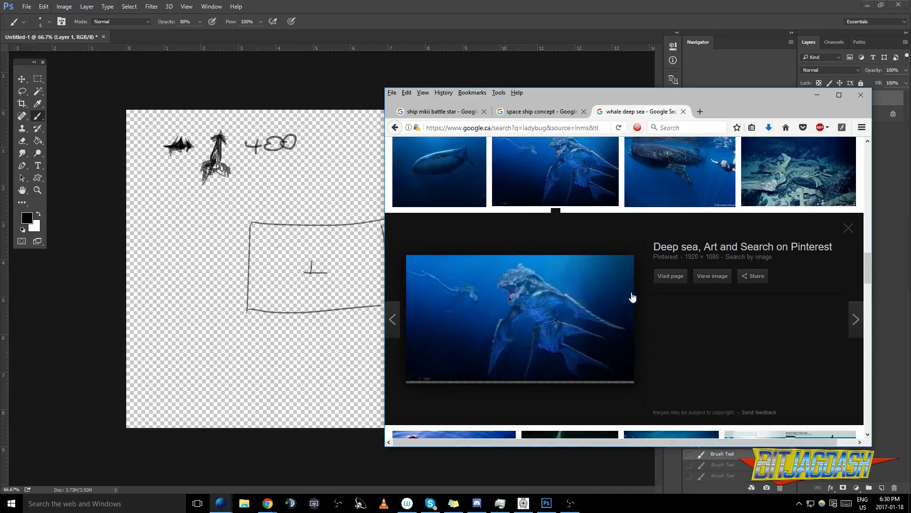
# Browse more whale results and preview the dark TRACE Jade mood board photo of a whale shark in light rays
pyautogui.scroll(-7, 636, 294)
pyautogui.scroll(-3, 637, 293)
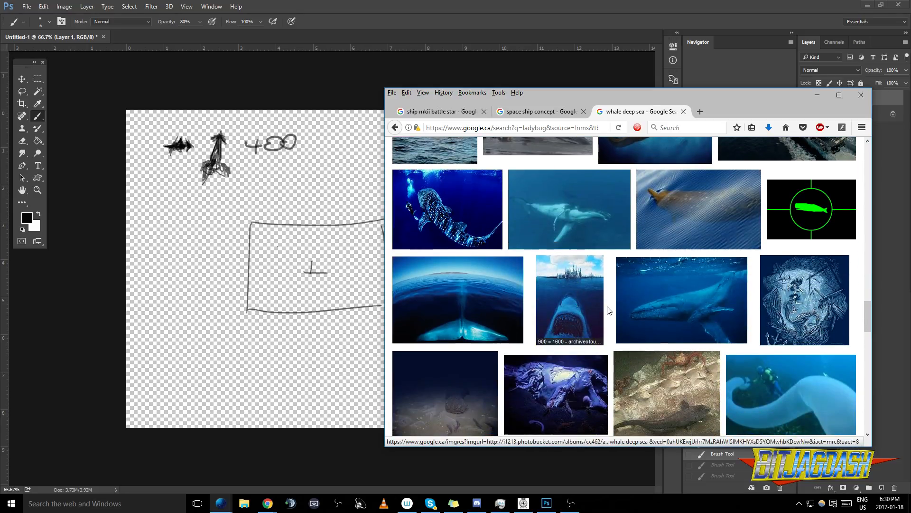
pyautogui.scroll(-3, 609, 310)
pyautogui.scroll(-1, 606, 309)
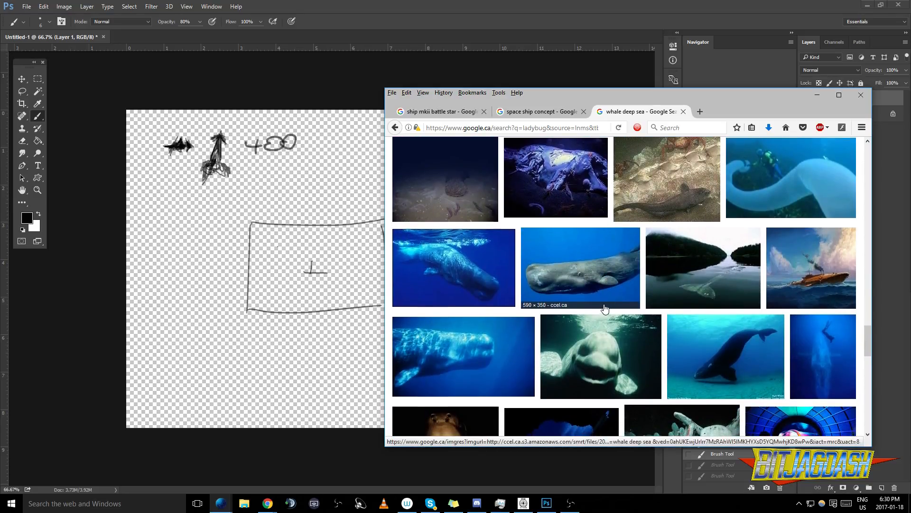
pyautogui.scroll(-6, 604, 309)
pyautogui.scroll(-1, 605, 298)
pyautogui.click(526, 279)
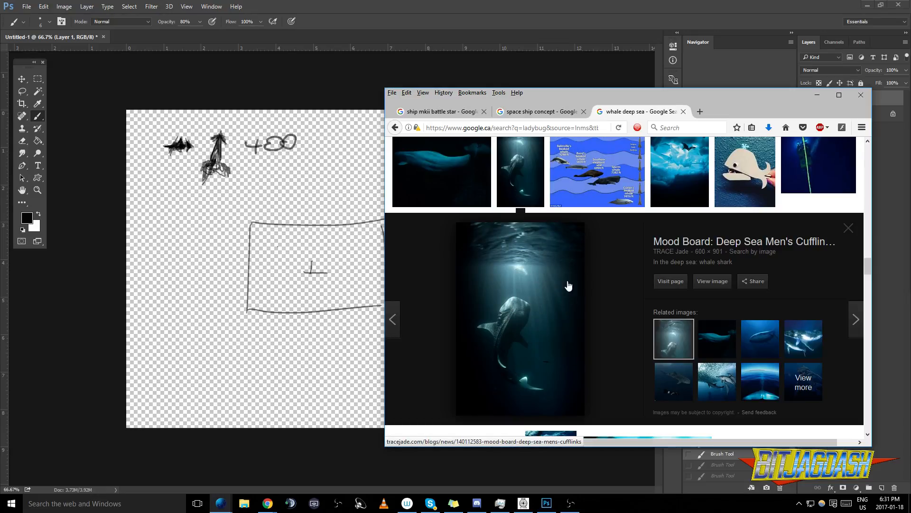
# Look through further whale results and preview the Pinterest photo of the open-mouthed whale shark with a swimmer
pyautogui.scroll(-10, 602, 334)
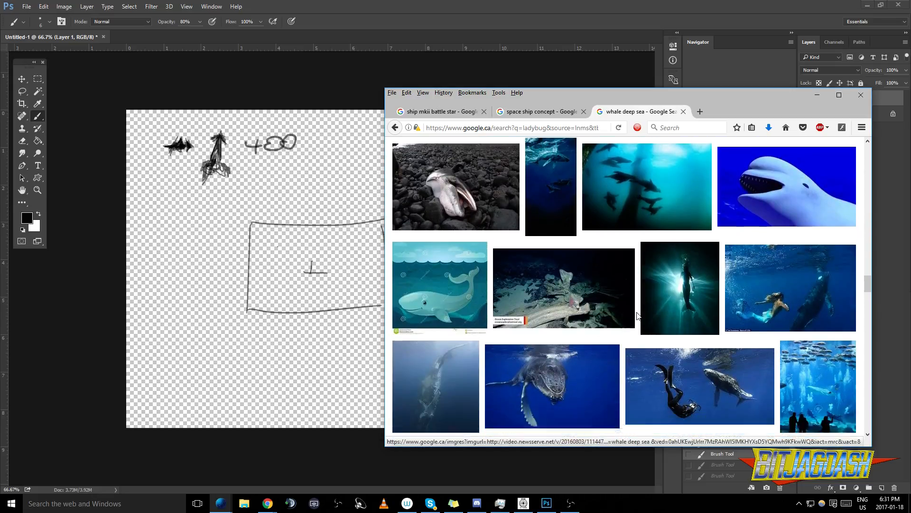
pyautogui.scroll(-8, 640, 313)
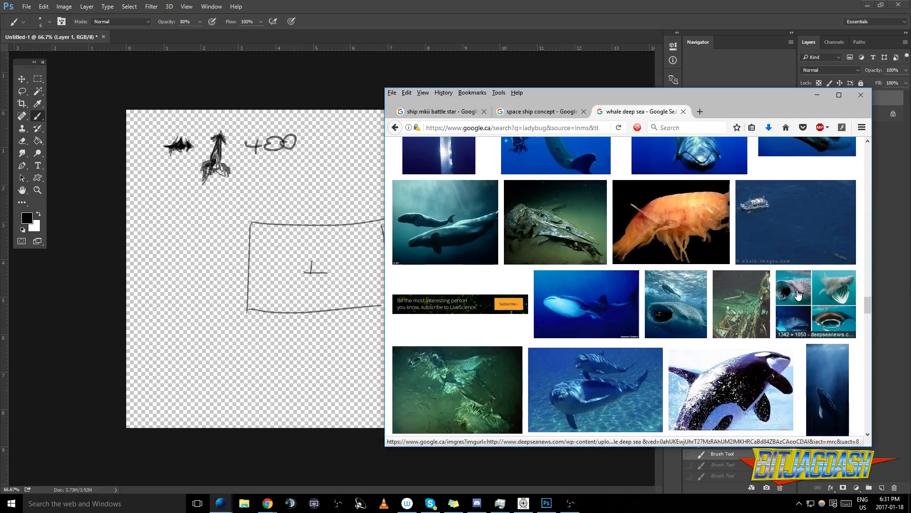
pyautogui.scroll(-4, 793, 295)
pyautogui.click(675, 195)
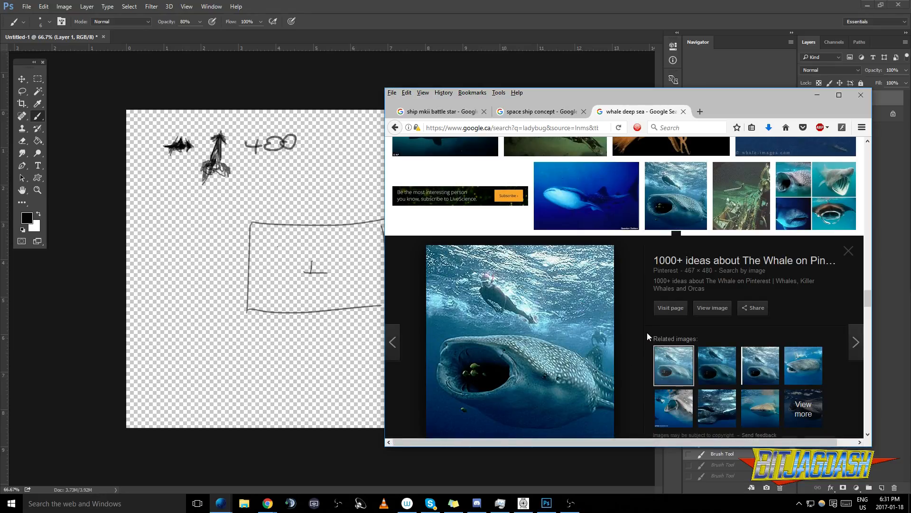
# Open the Imgur picture of the glowing blue ring-shaped sea monster, inspect it enlarged and fitted, and close it
pyautogui.scroll(-8, 648, 332)
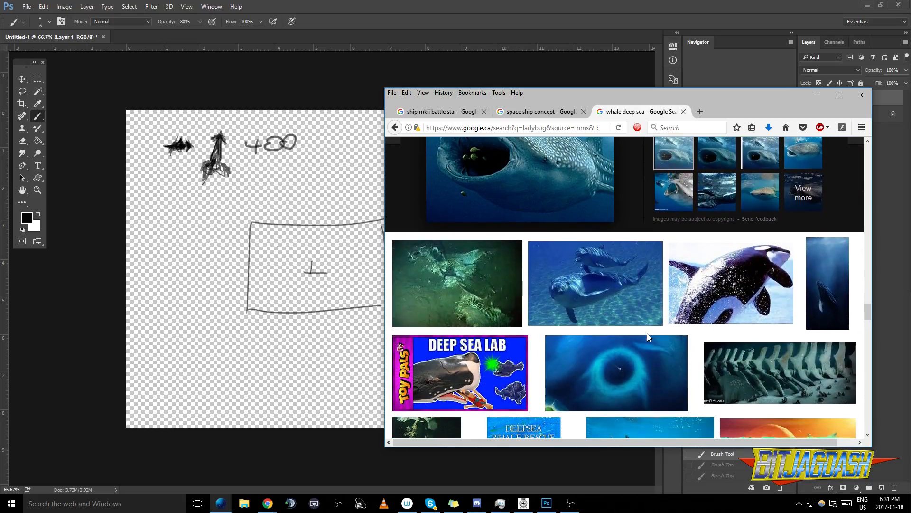
pyautogui.click(635, 373)
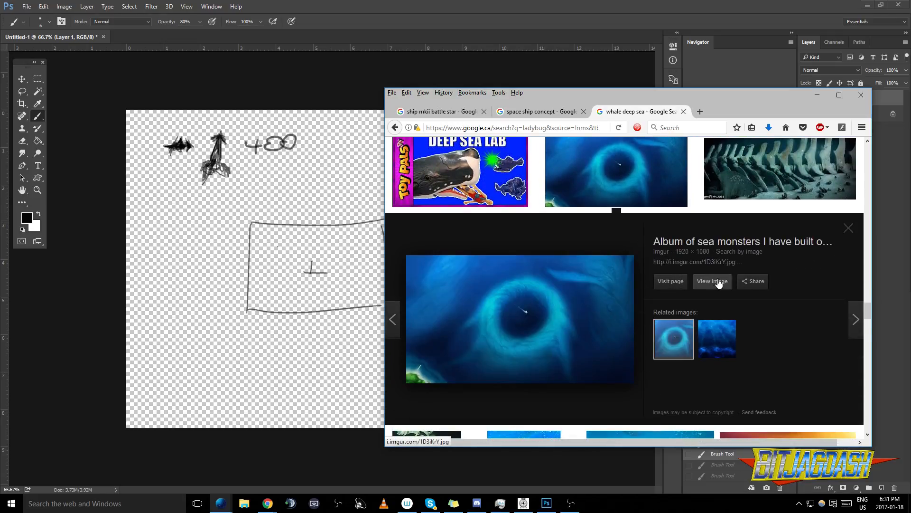
pyautogui.click(716, 284)
pyautogui.click(627, 296)
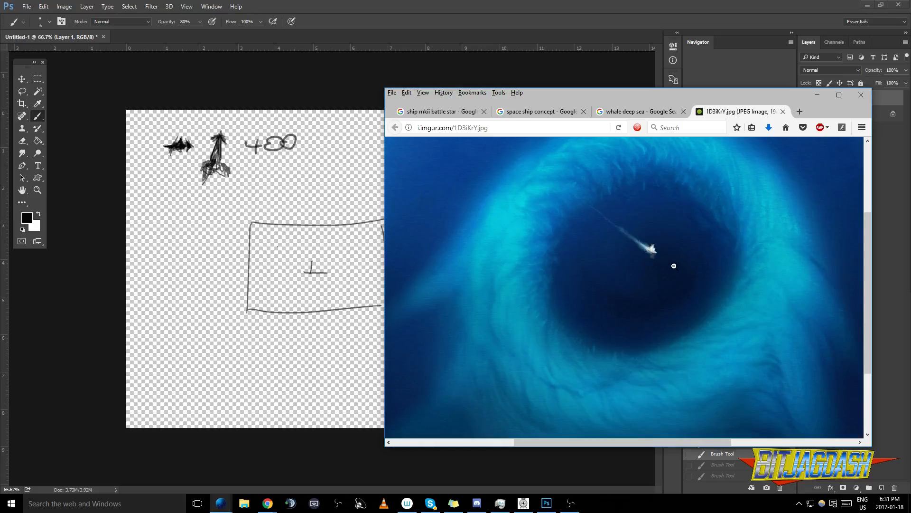
pyautogui.click(653, 253)
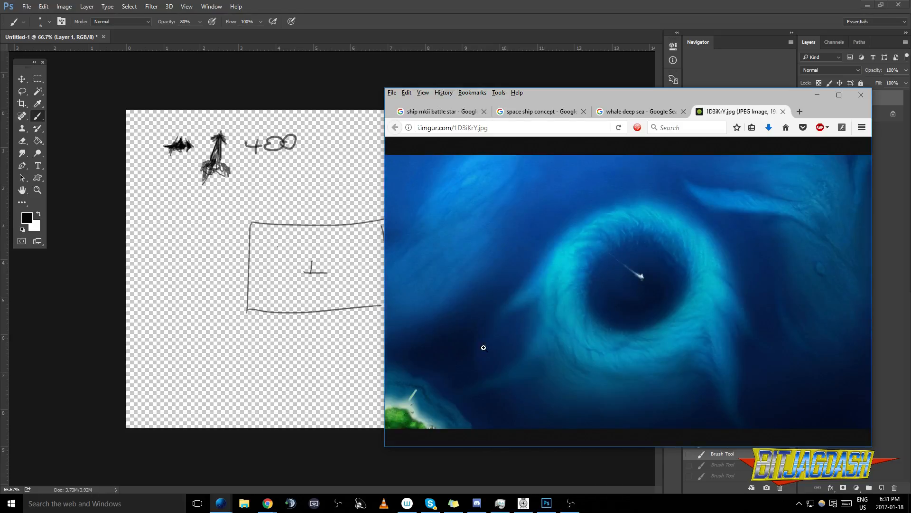
pyautogui.click(640, 286)
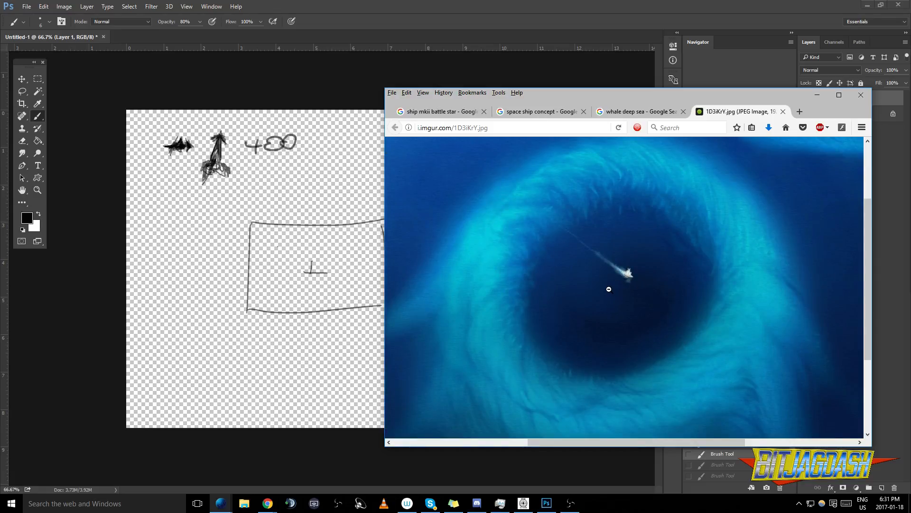
pyautogui.click(610, 271)
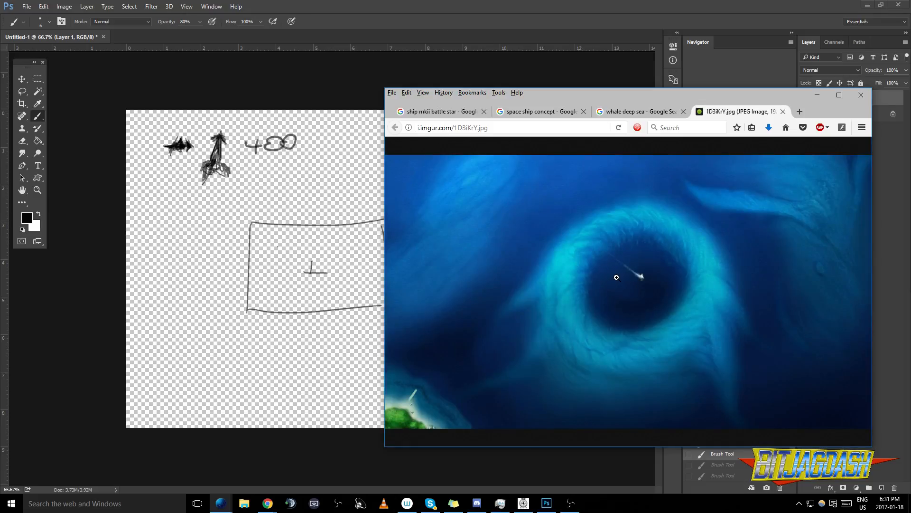
pyautogui.click(626, 265)
pyautogui.click(640, 289)
pyautogui.click(783, 111)
# View the Magic4Walls artwork of the maple tree growing on a blue whale's head at full size and close it
pyautogui.scroll(-5, 727, 214)
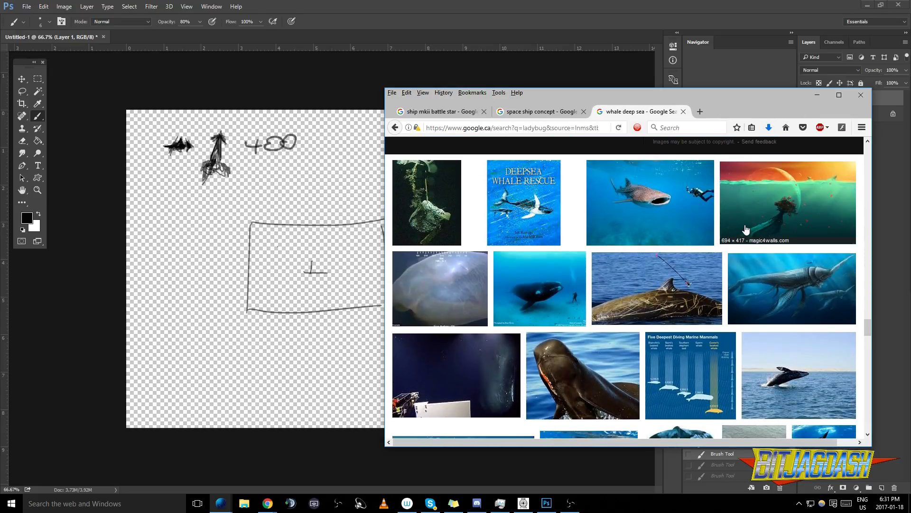
pyautogui.click(726, 204)
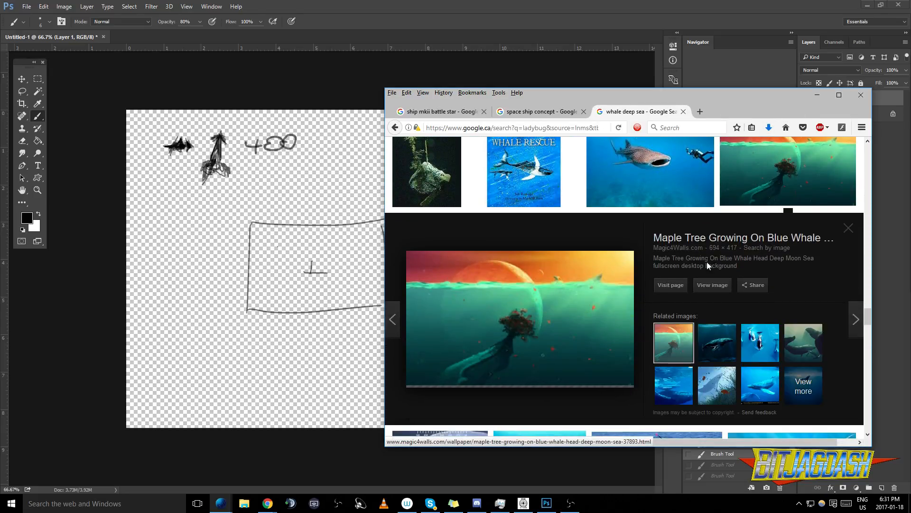
pyautogui.click(708, 284)
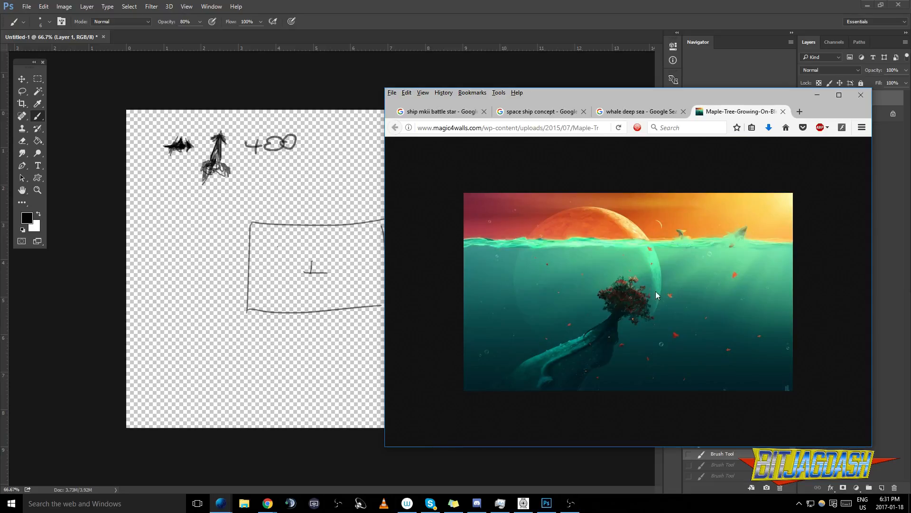
pyautogui.click(783, 111)
# View The Telegraph's deep-sea sperm whale encounter photo at full size and close it
pyautogui.scroll(-4, 771, 252)
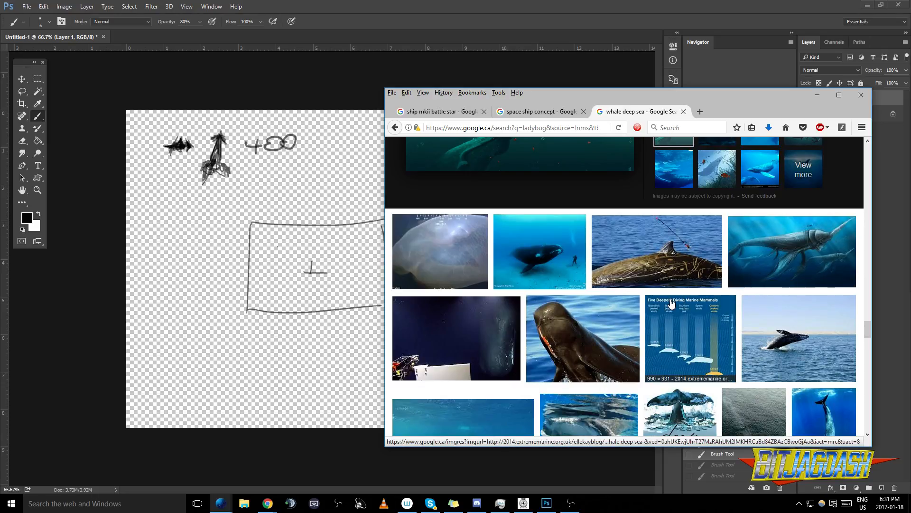
pyautogui.click(455, 337)
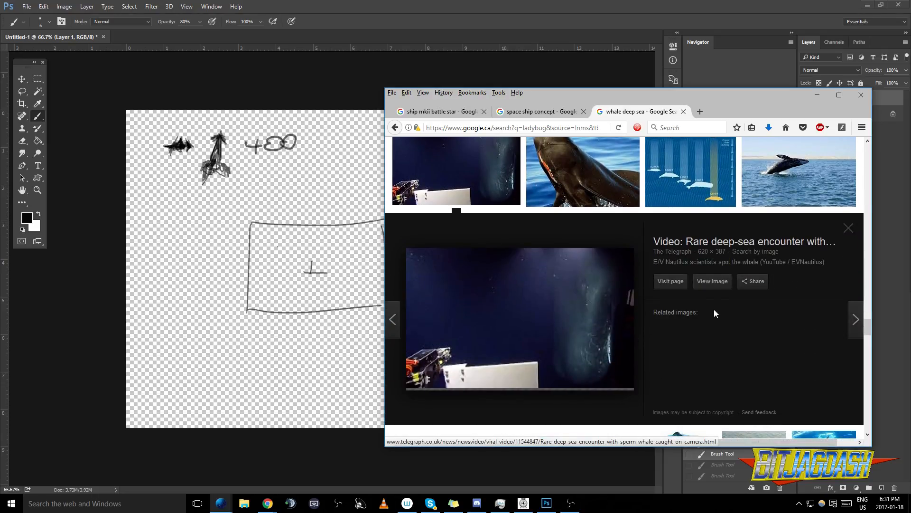
pyautogui.click(710, 281)
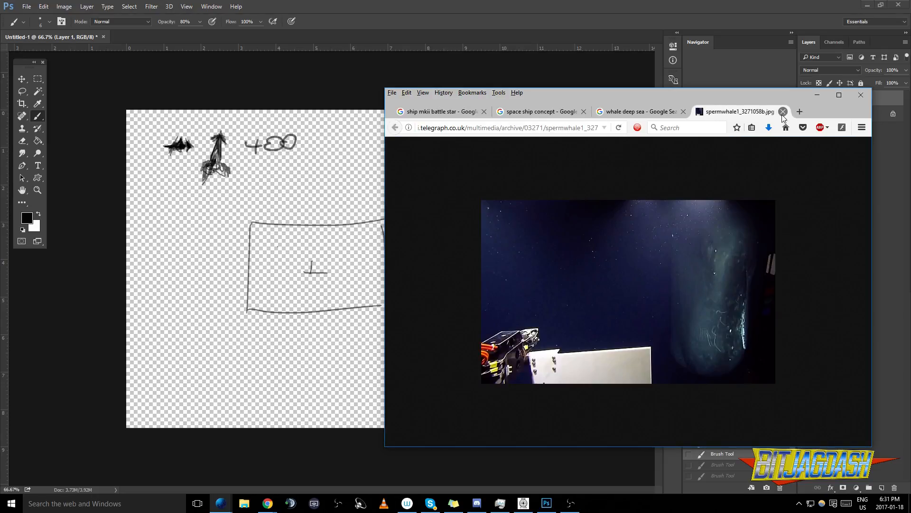
pyautogui.click(783, 112)
# Browse further whale results and preview the Pinterest ocean life photo of the whale shark hanging below the surface
pyautogui.scroll(-5, 719, 198)
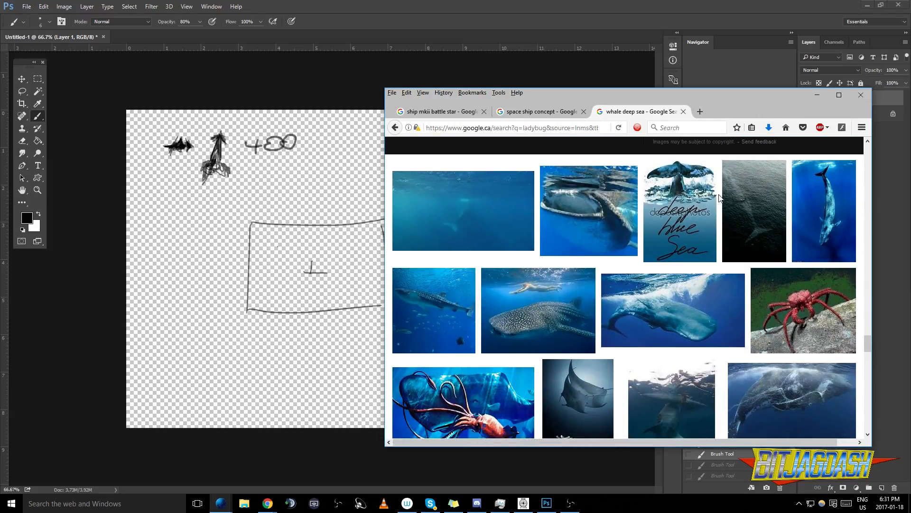
pyautogui.scroll(-5, 719, 196)
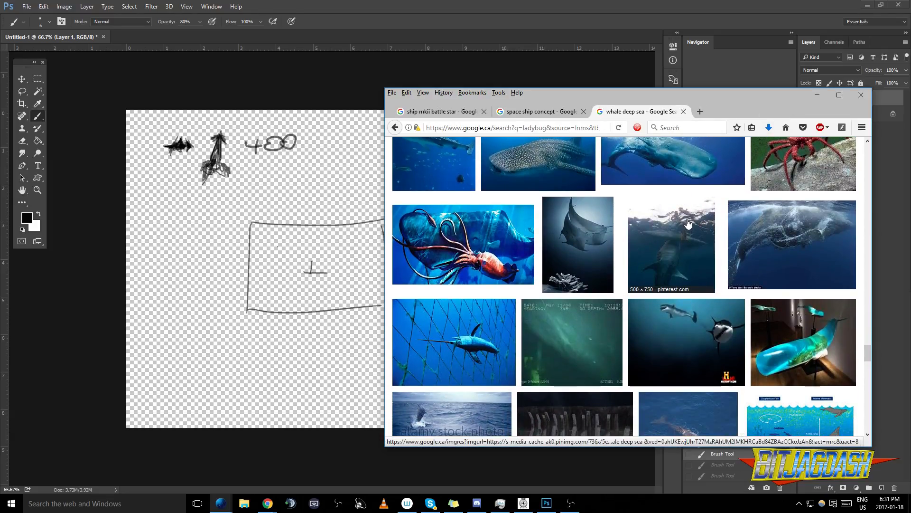
pyautogui.click(682, 242)
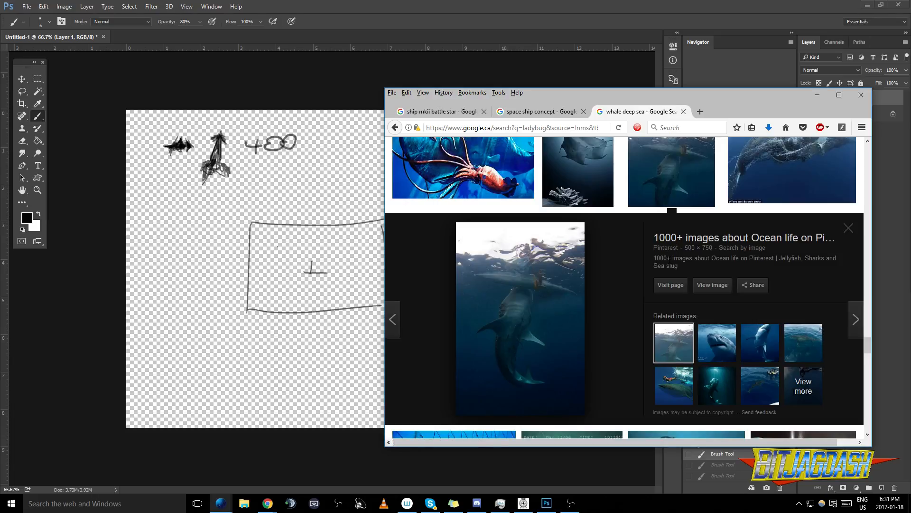
pyautogui.scroll(-2, 618, 277)
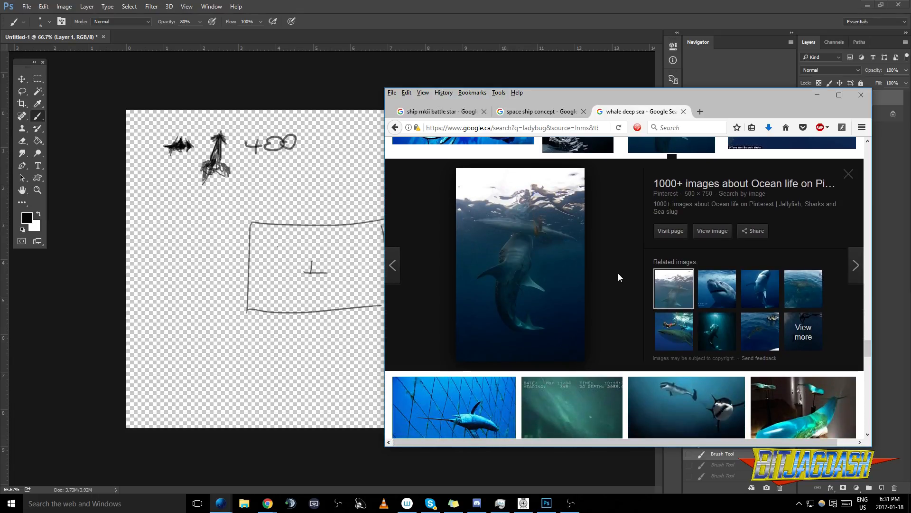
pyautogui.scroll(-2, 618, 279)
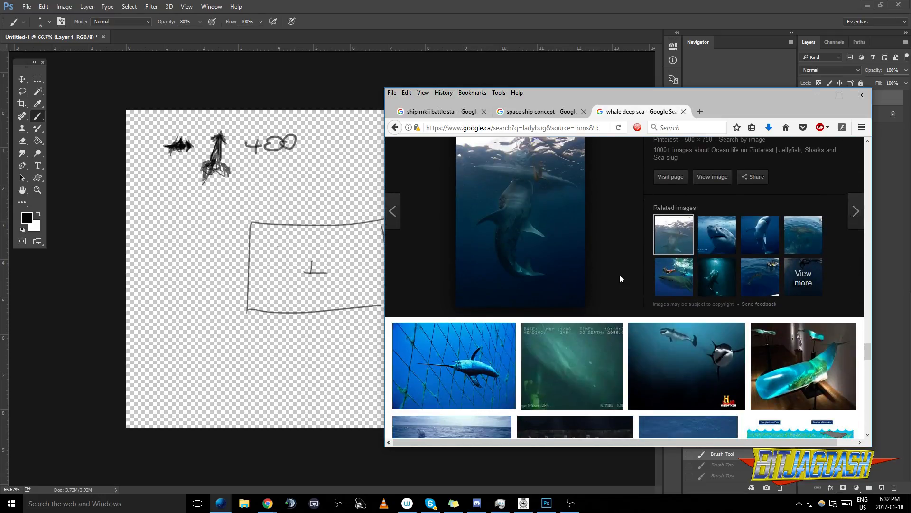
# Examine the remaining whale deep sea image results for more shape references
pyautogui.scroll(-10, 619, 275)
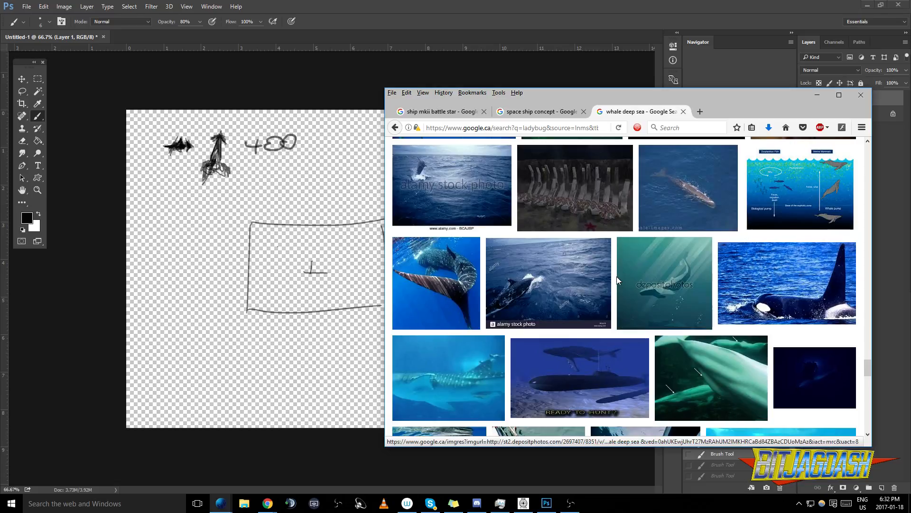
pyautogui.scroll(-6, 617, 279)
pyautogui.scroll(-2, 681, 332)
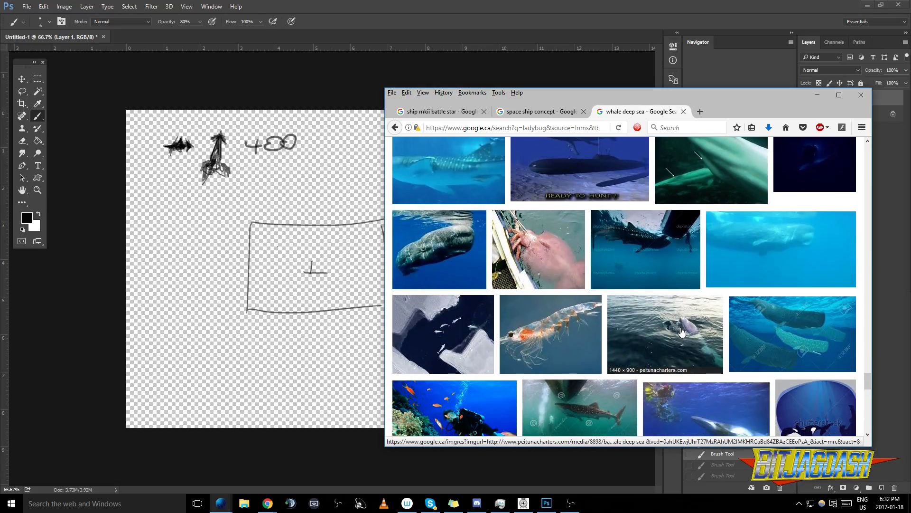
pyautogui.scroll(-4, 617, 331)
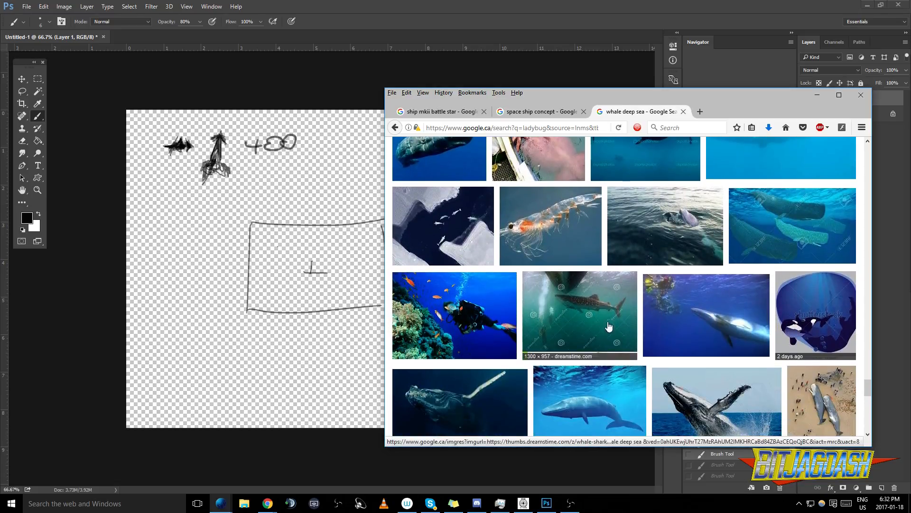
pyautogui.scroll(-6, 625, 335)
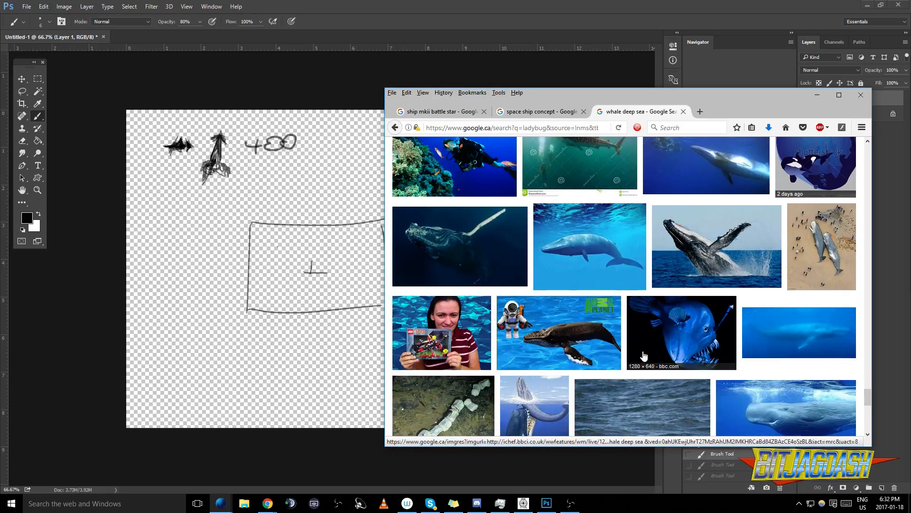
pyautogui.scroll(-4, 644, 355)
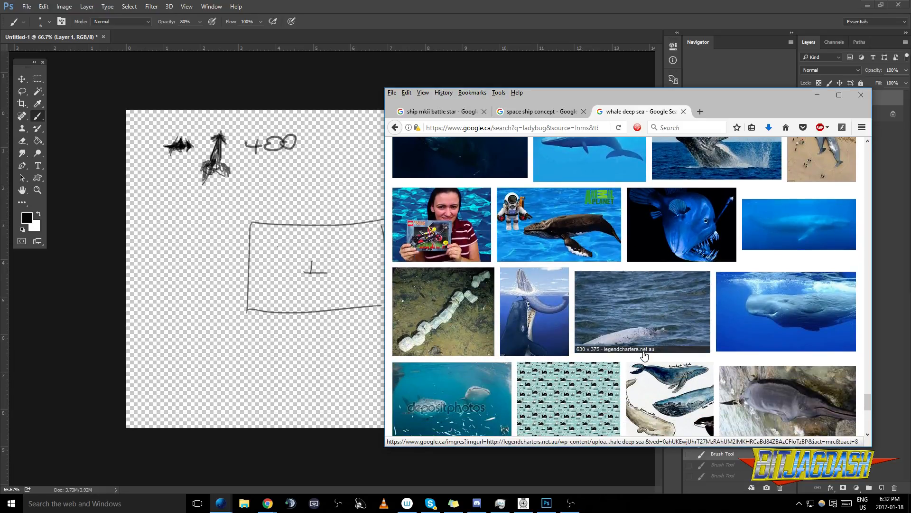
pyautogui.scroll(-12, 646, 352)
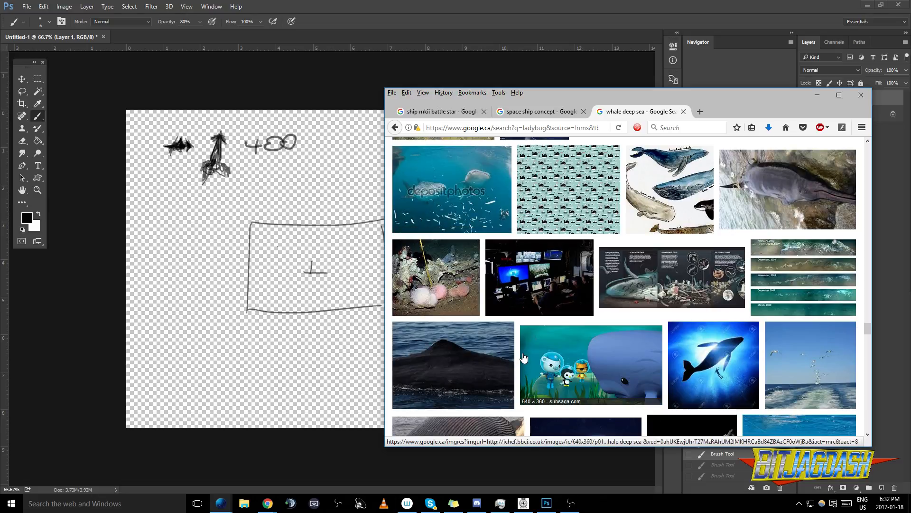
# Switch to Photoshop, undo a trial brush stroke and sketch a small dark diagonal ship silhouette above the rectangle
pyautogui.click(272, 245)
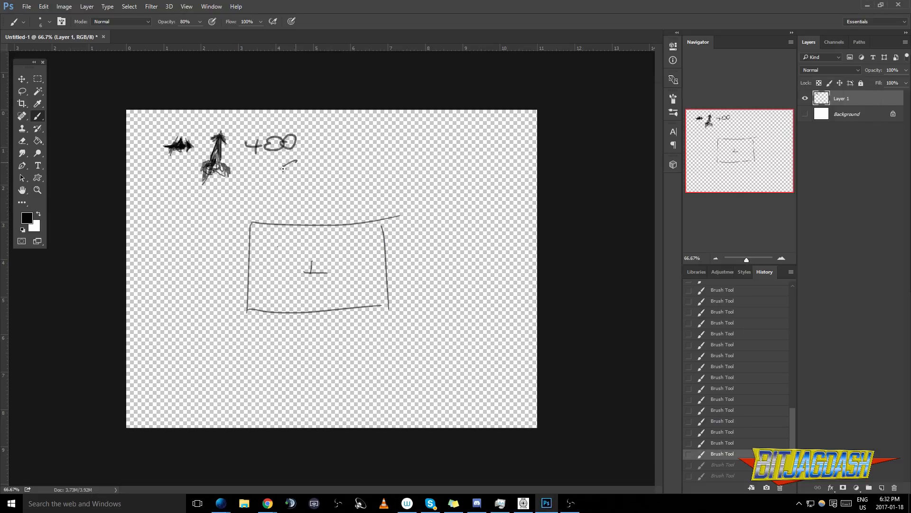
pyautogui.moveTo(284, 167); pyautogui.dragTo(264, 187)
pyautogui.hotkey('ctrl', 'alt', 'z')
pyautogui.moveTo(328, 172)
pyautogui.mouseDown()
pyautogui.moveTo(303, 175)
pyautogui.moveTo(326, 169)
pyautogui.mouseUp()
pyautogui.moveTo(327, 169); pyautogui.dragTo(310, 172)
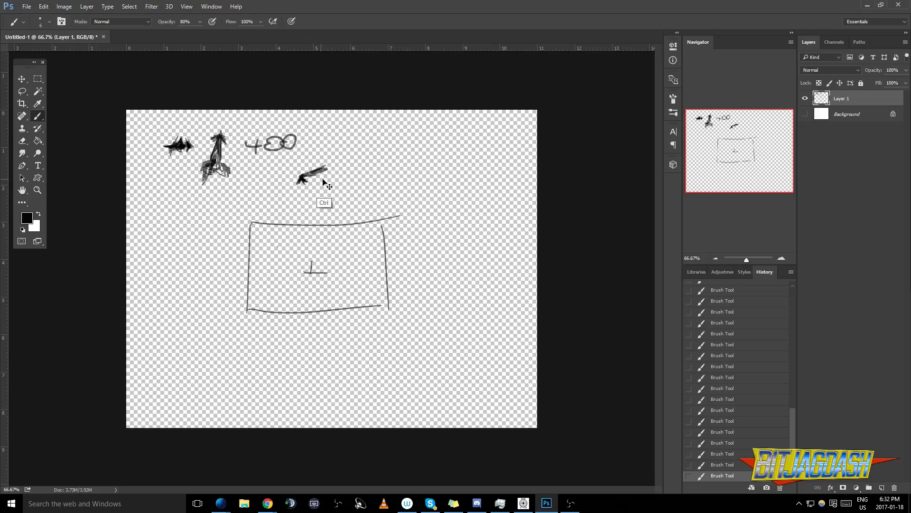
# Return to the browser and preview The Inertia's grooved beached whale photo and its related dolphin picture
pyautogui.hotkey('alt', 'Tab')
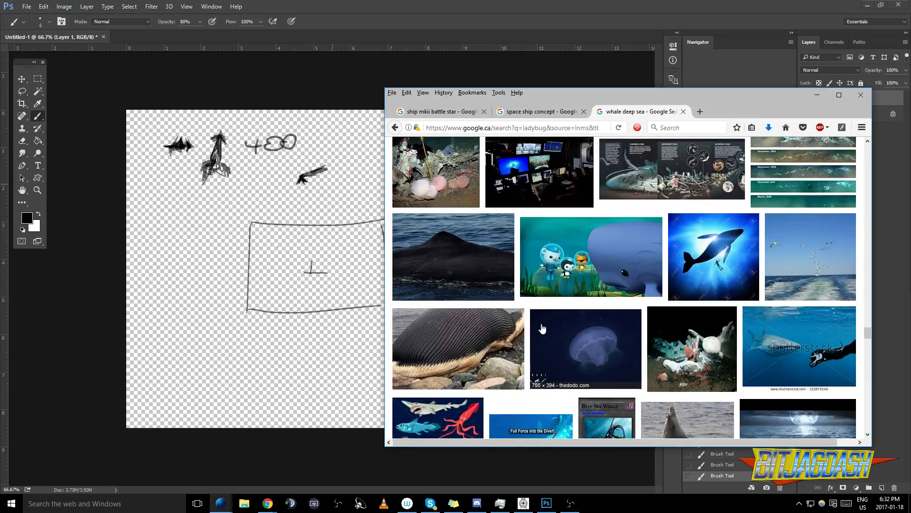
pyautogui.click(470, 340)
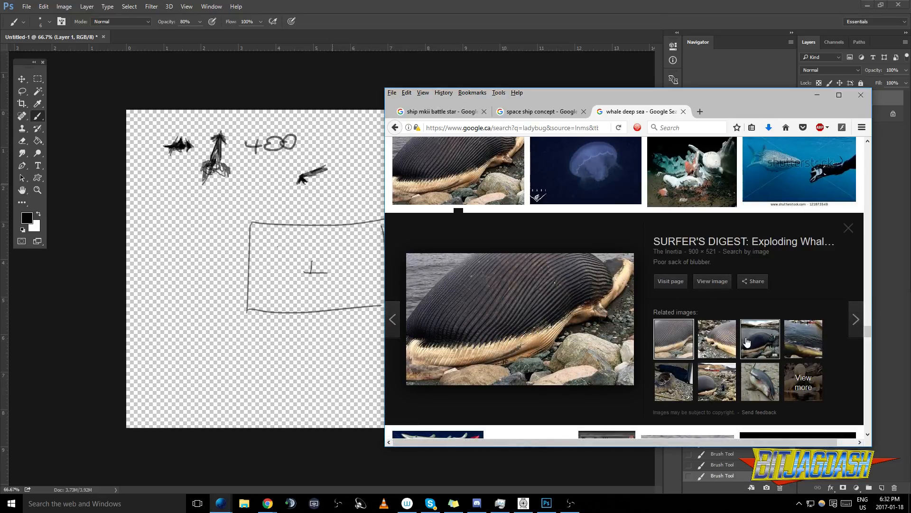
pyautogui.click(750, 392)
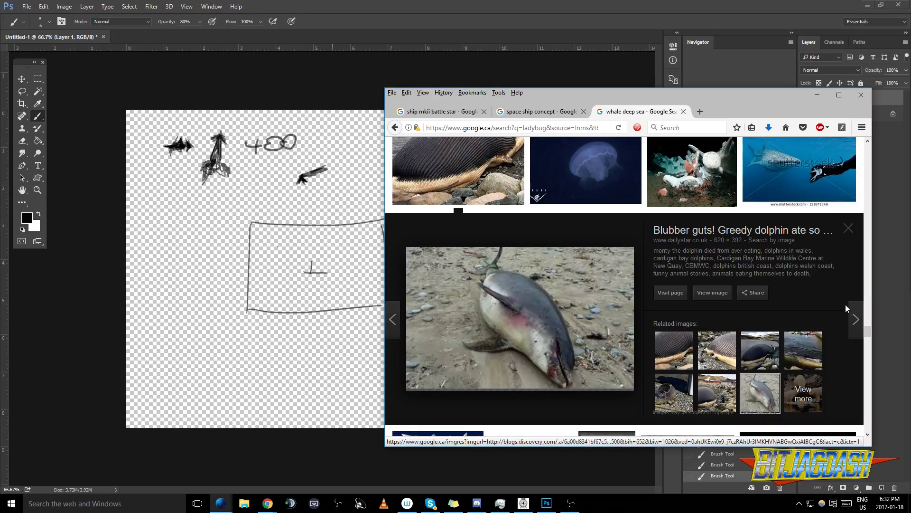
# Browse further whale results and preview Steemit's whale shark photo with the diver and The Indian Express shark photo
pyautogui.moveTo(870, 333); pyautogui.dragTo(870, 359)
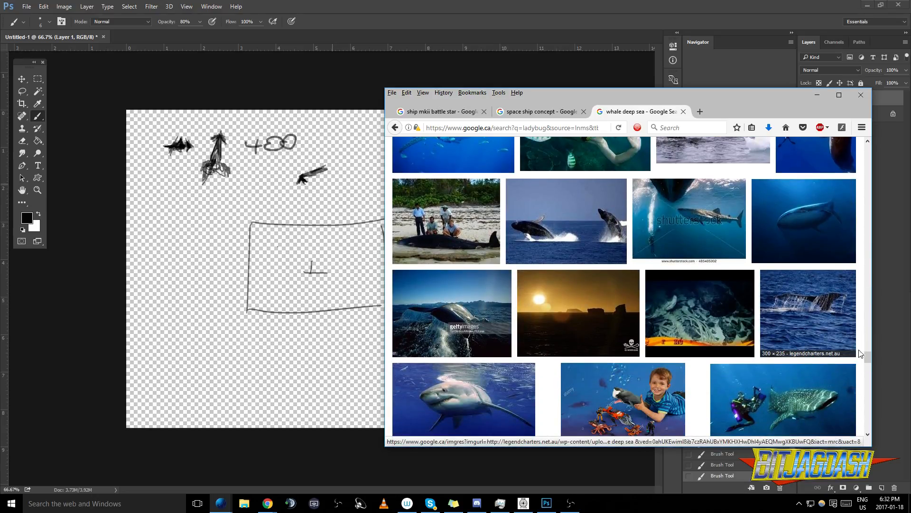
pyautogui.scroll(-4, 826, 319)
pyautogui.click(831, 245)
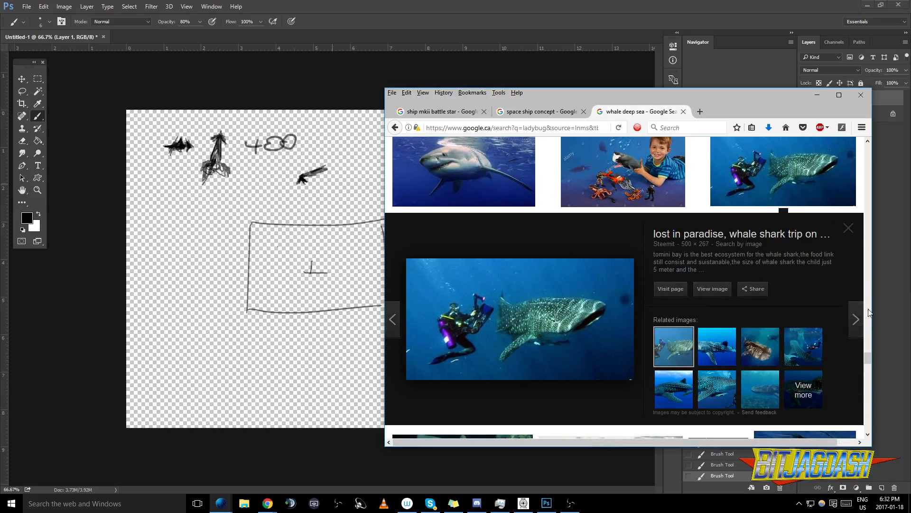
pyautogui.scroll(-2, 726, 163)
pyautogui.scroll(4, 630, 234)
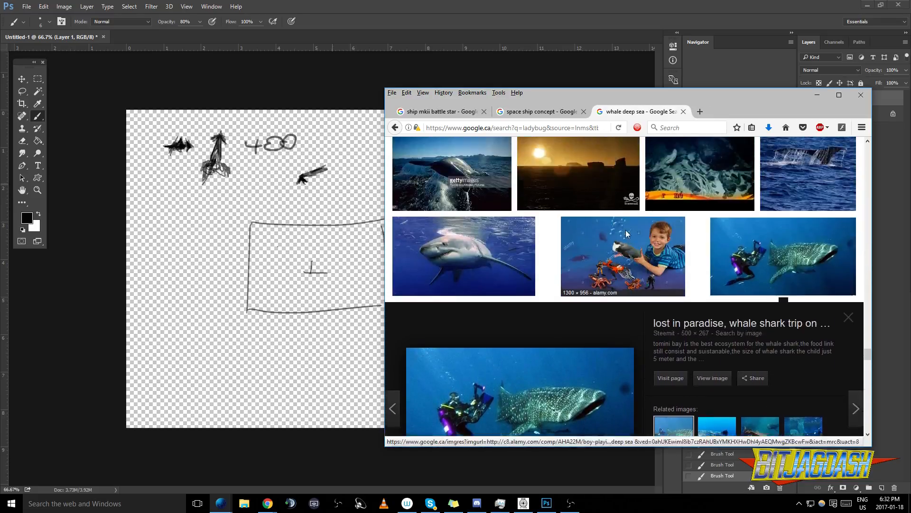
pyautogui.click(475, 239)
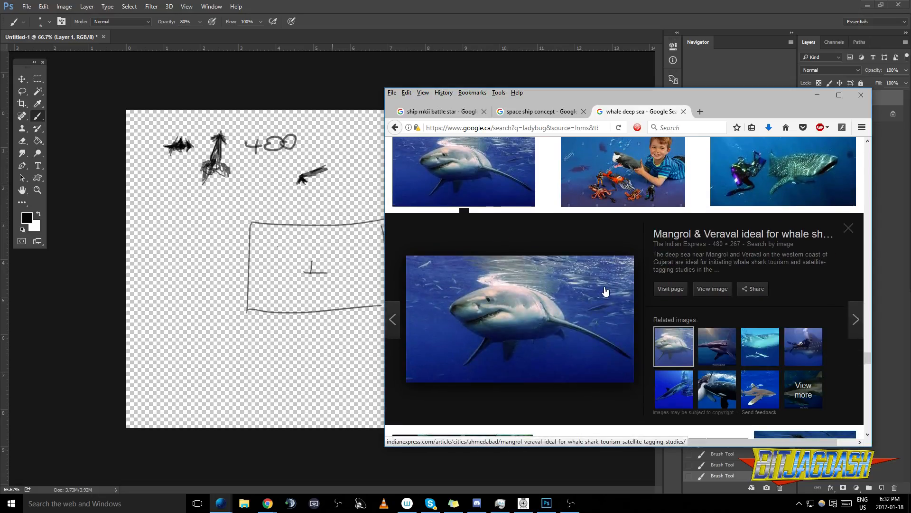
# View Seeker's sperm whale photo at full size, close it and return to the start of the whale results
pyautogui.scroll(-6, 816, 312)
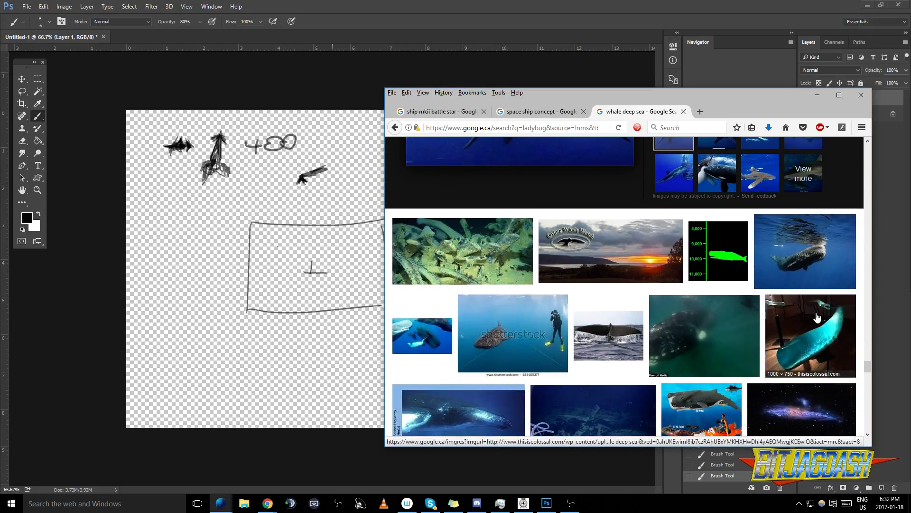
pyautogui.click(807, 266)
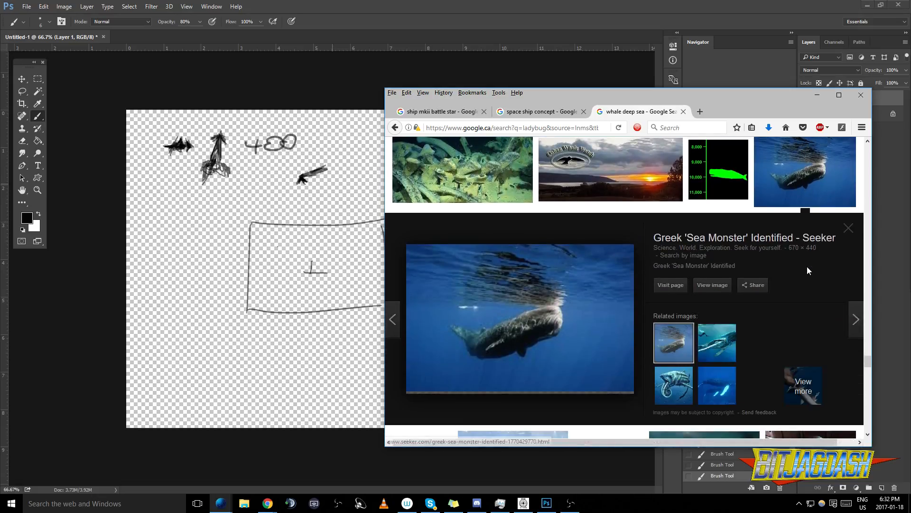
pyautogui.click(716, 287)
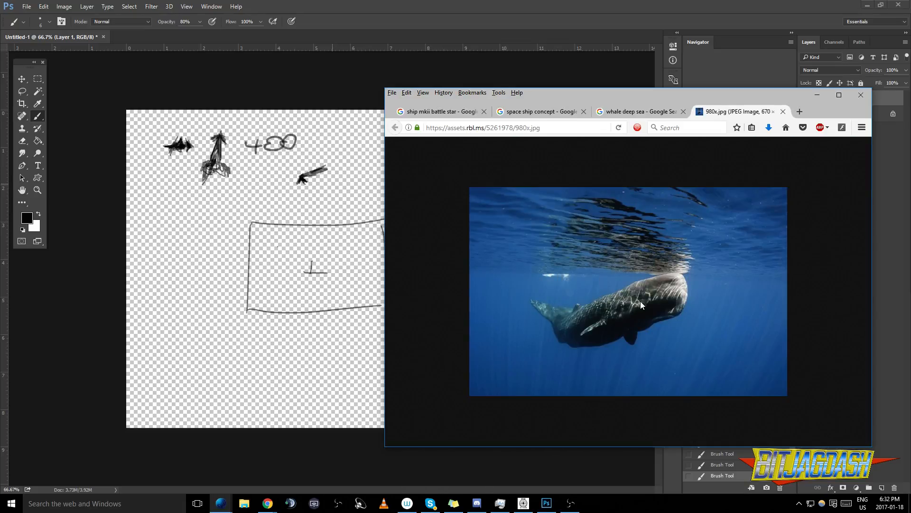
pyautogui.click(783, 111)
pyautogui.moveTo(868, 361); pyautogui.dragTo(868, 150)
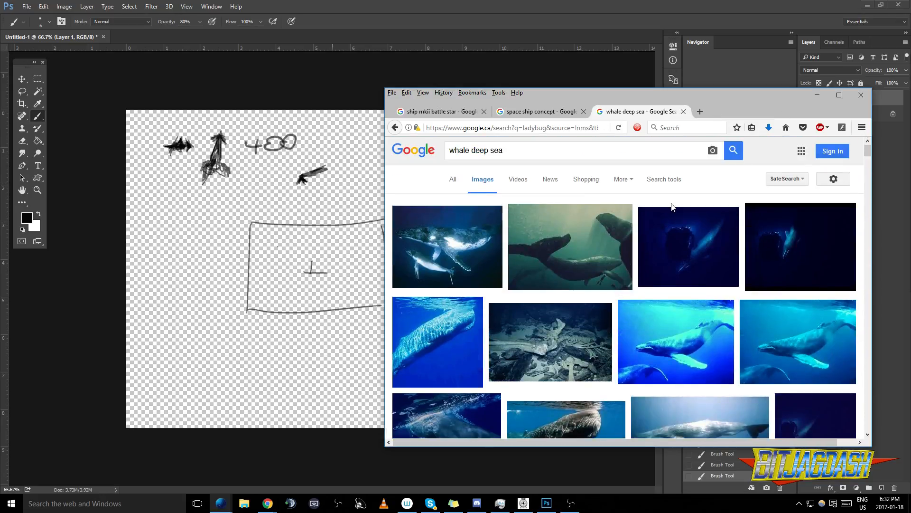
# Preview the Legend Charters humpback mother and calf photo and filter the image results to larger than 4 MP
pyautogui.click(488, 240)
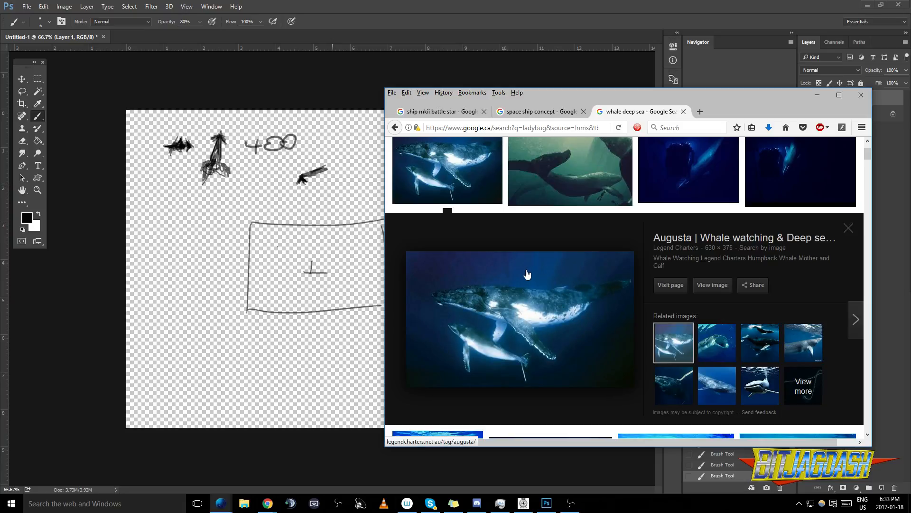
pyautogui.scroll(2, 671, 346)
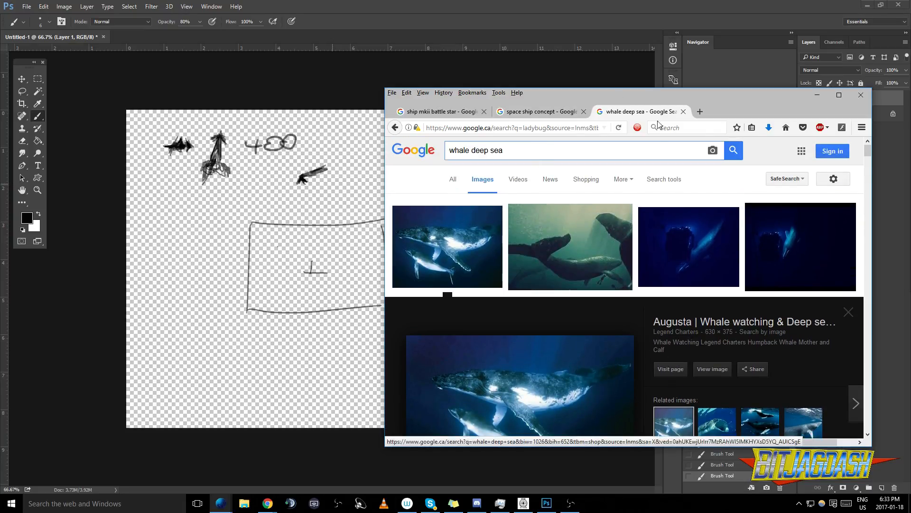
pyautogui.click(664, 179)
pyautogui.click(457, 204)
pyautogui.moveTo(499, 280)
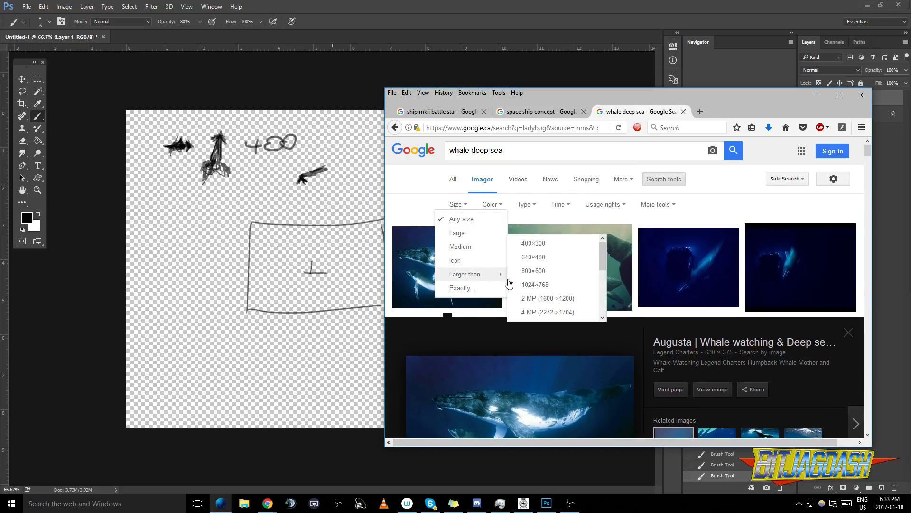
pyautogui.click(569, 298)
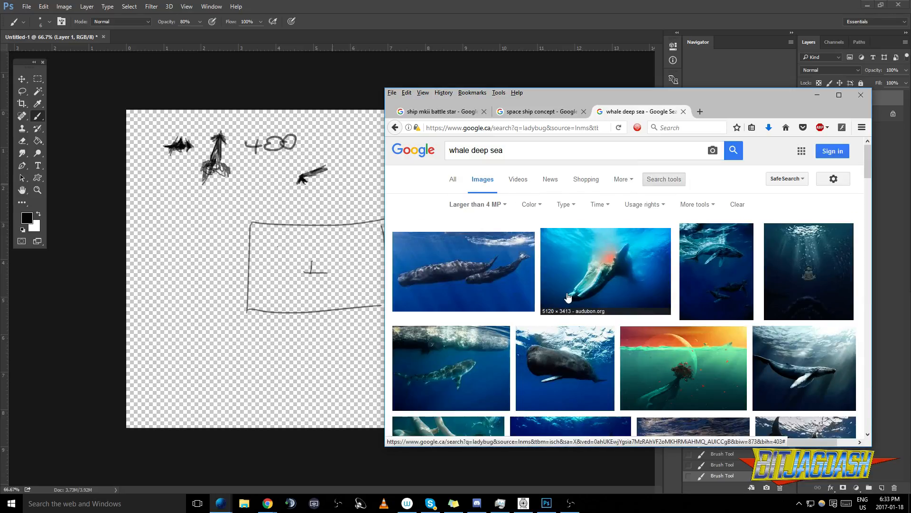
# Browse the large whale images and open Pinterest's underwater humpback pair photo at full resolution, enlarged on the flippers
pyautogui.scroll(-3, 569, 298)
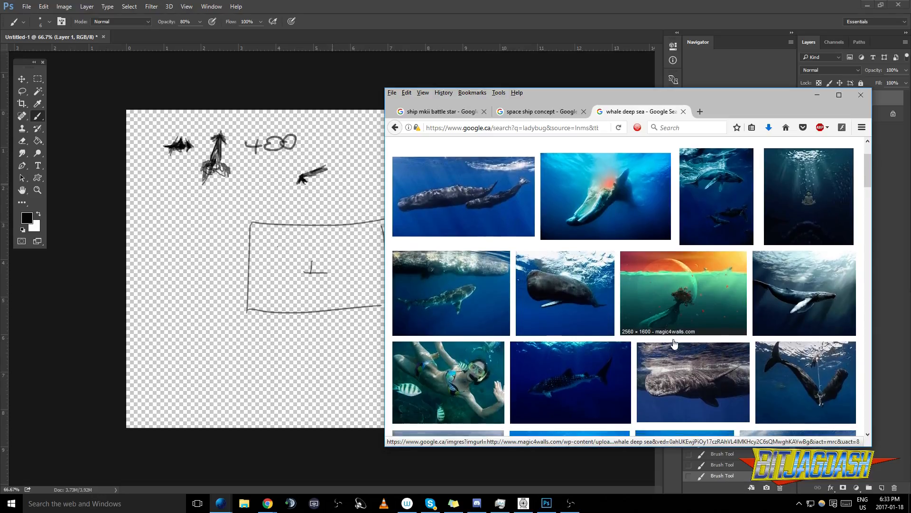
pyautogui.scroll(-5, 693, 344)
pyautogui.scroll(-6, 711, 346)
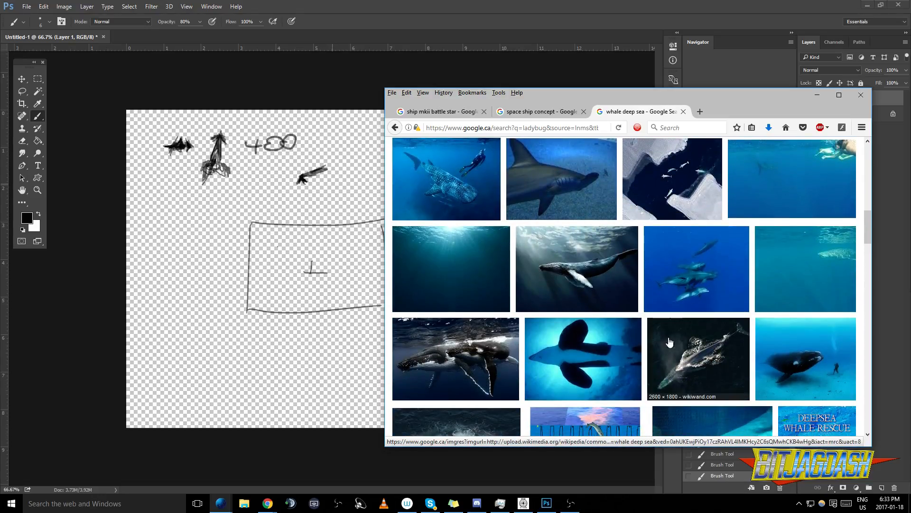
pyautogui.click(460, 373)
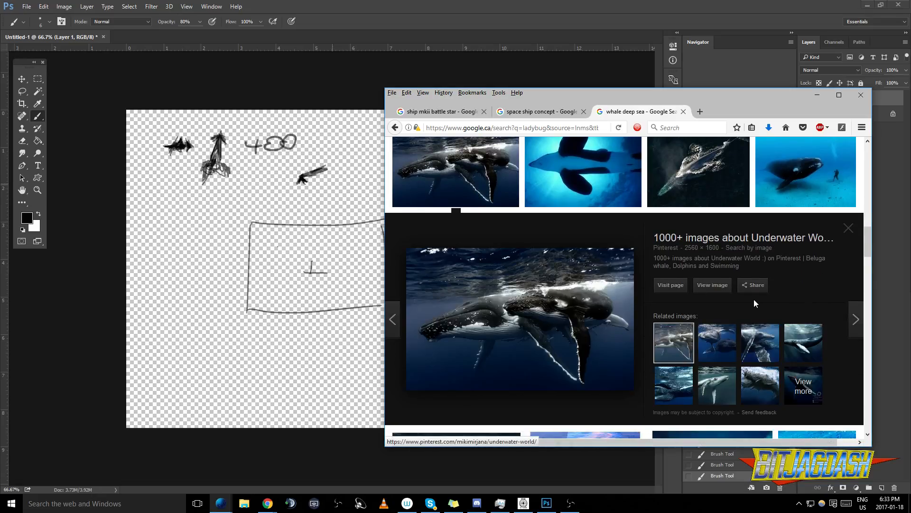
pyautogui.click(712, 284)
pyautogui.click(689, 348)
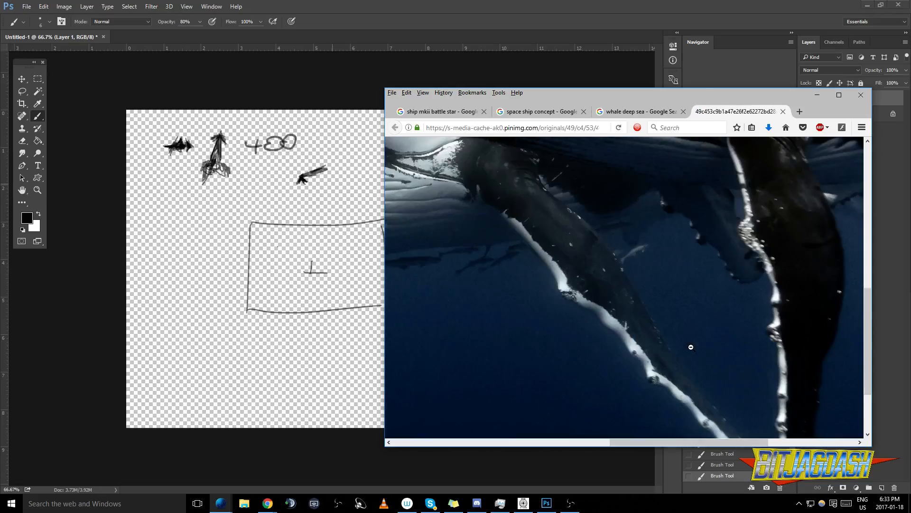
# Examine the humpbacks' flippers and their bumpy leading edges, alternating between the enlarged view and the whole photo
pyautogui.scroll(-2, 688, 349)
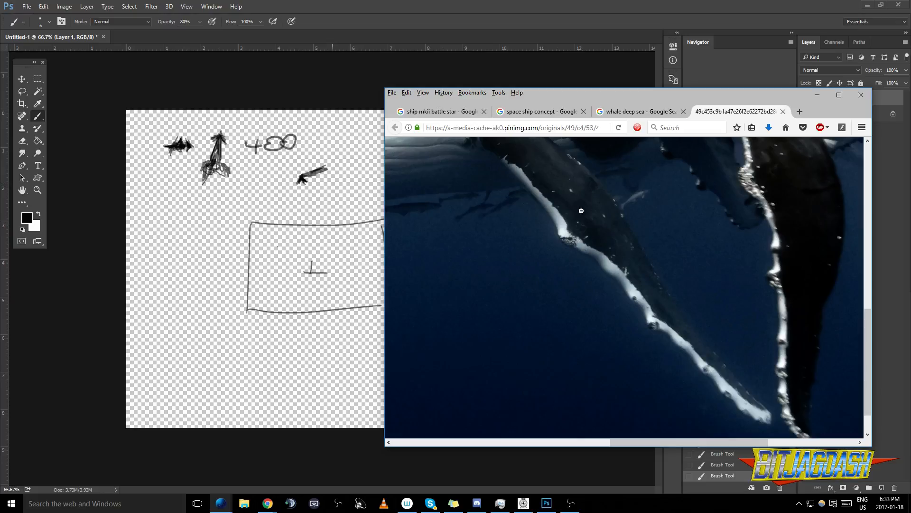
pyautogui.scroll(2, 591, 198)
pyautogui.click(602, 299)
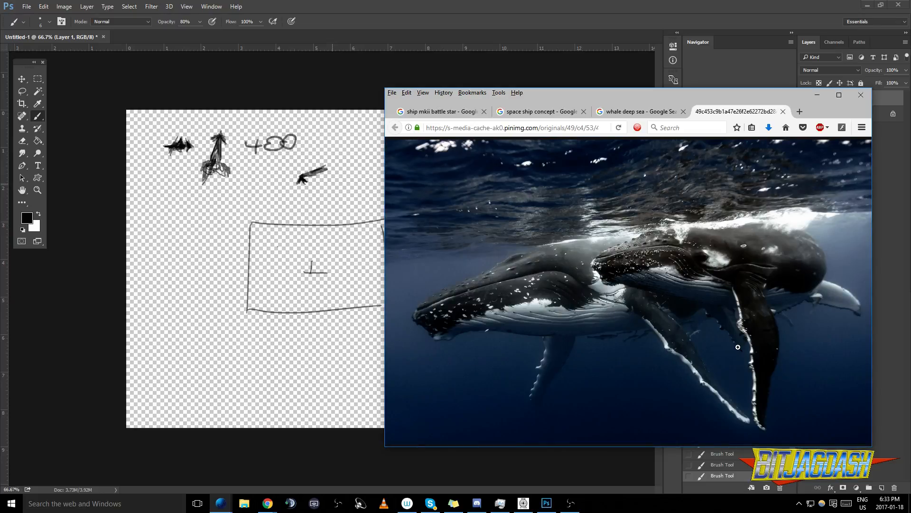
pyautogui.click(769, 335)
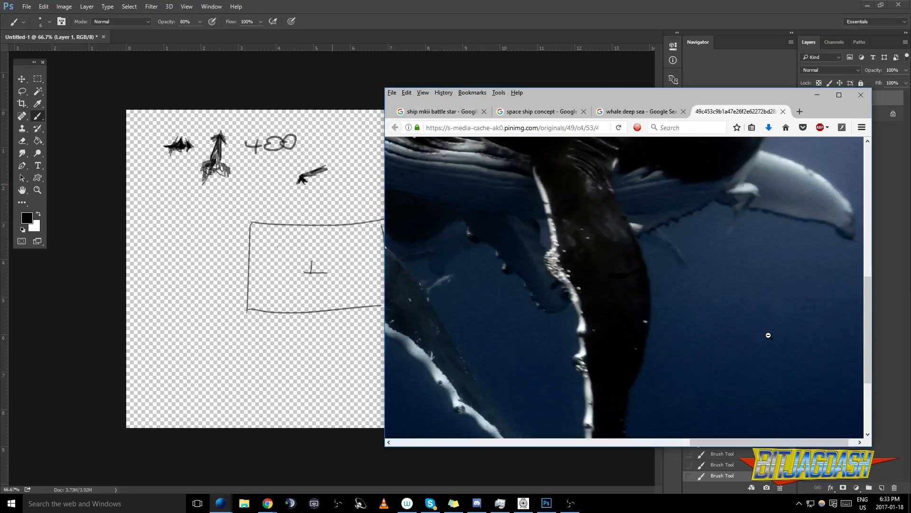
pyautogui.scroll(-2, 760, 337)
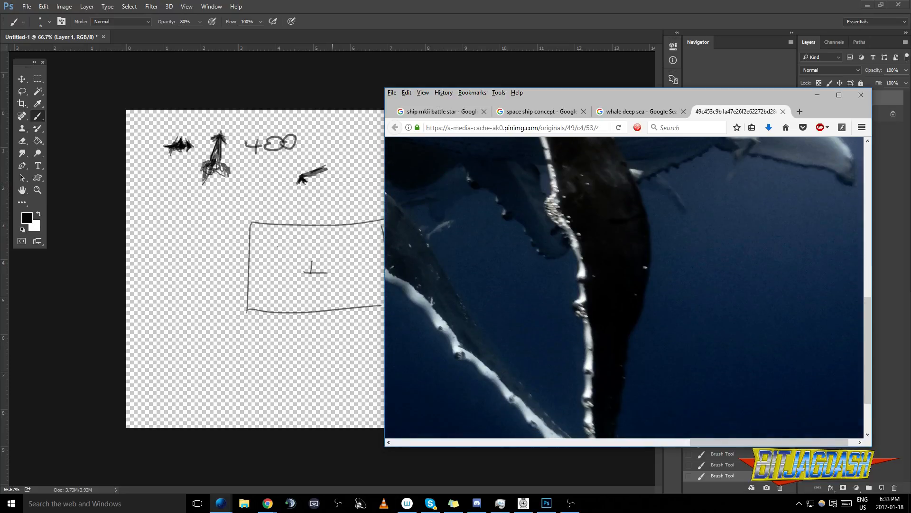
pyautogui.hotkey('alt', 'Tab')
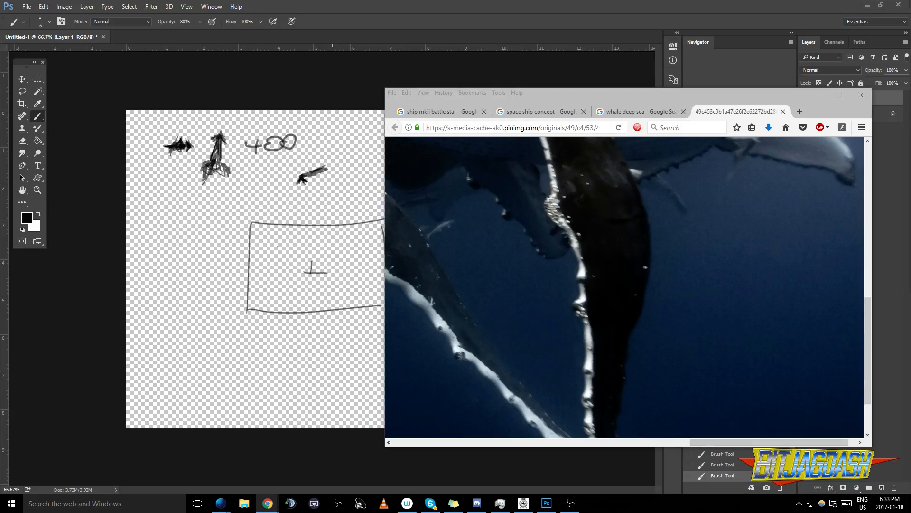
pyautogui.click(571, 255)
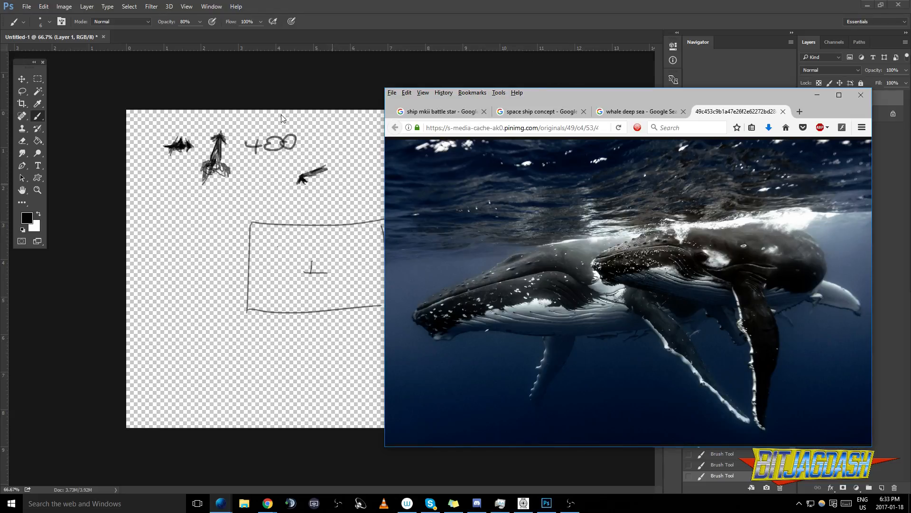
pyautogui.click(286, 145)
pyautogui.hotkey('alt', 'Tab')
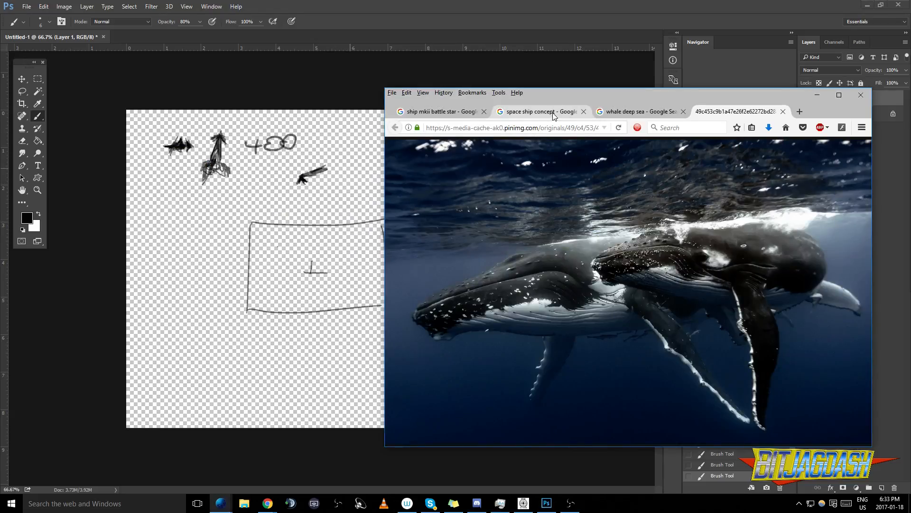
# Move the browser off the canvas and sketch a tall shaded flipper shape with one jagged edge above the rectangle's upper-right corner
pyautogui.moveTo(555, 95); pyautogui.dragTo(910, 95)
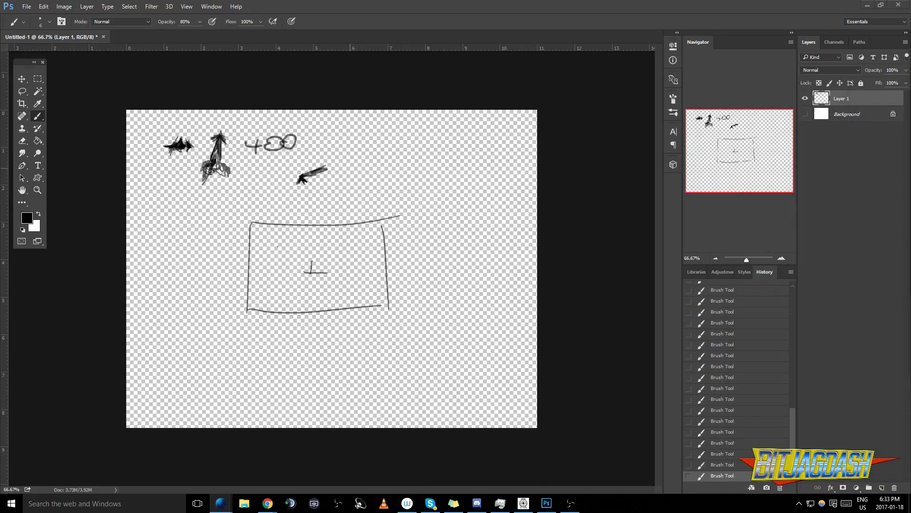
pyautogui.hotkey('alt', 'Tab')
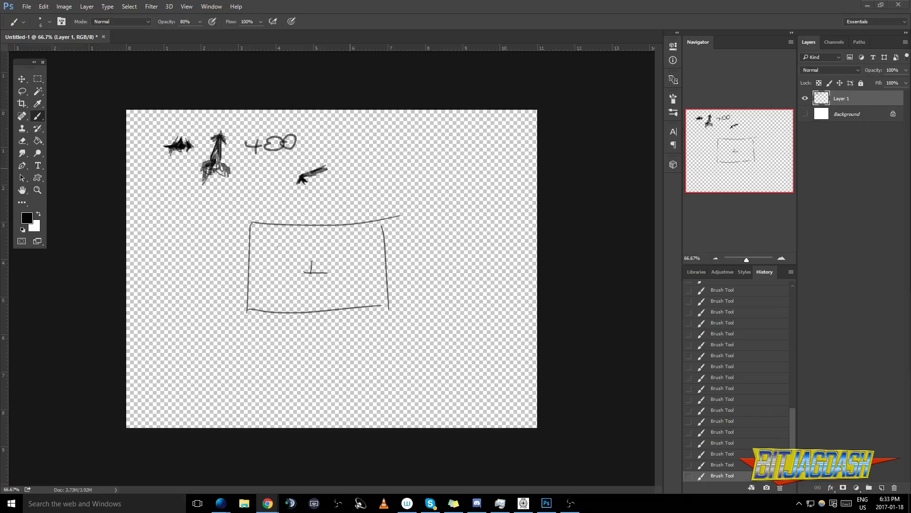
pyautogui.click(526, 249)
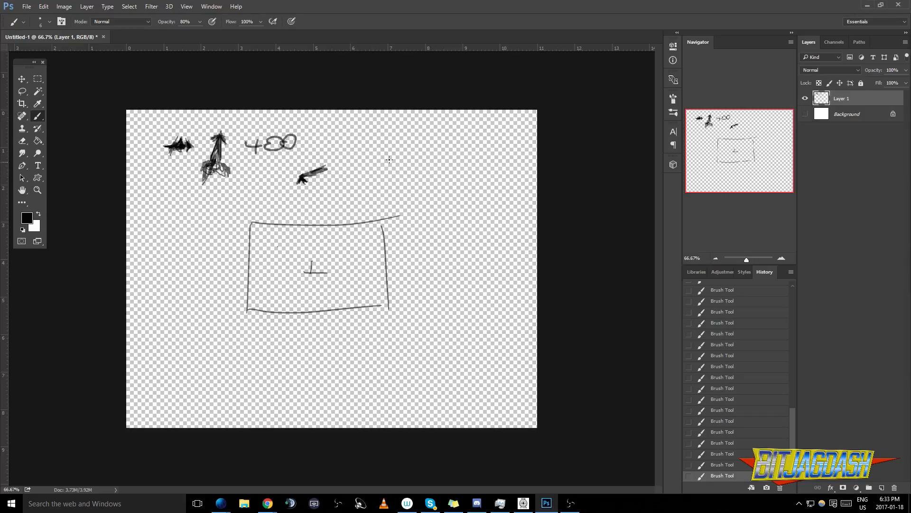
pyautogui.moveTo(371, 126); pyautogui.dragTo(384, 167)
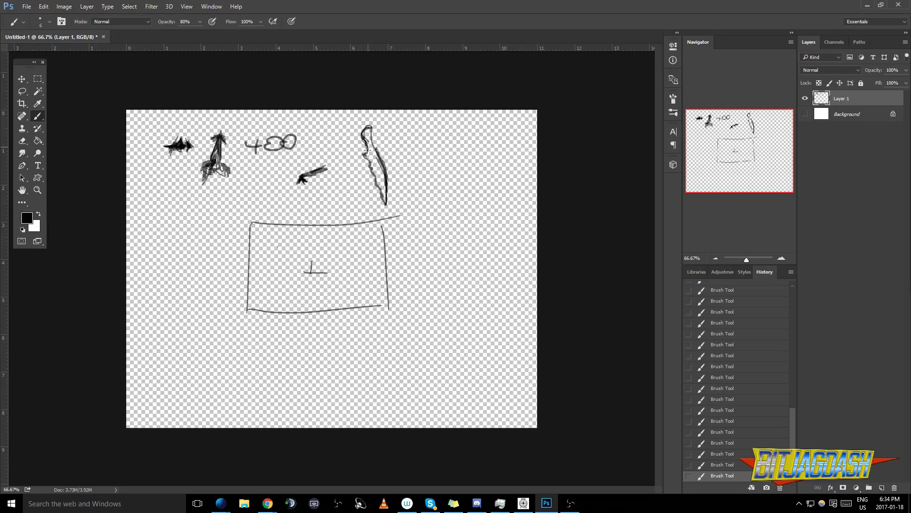
pyautogui.moveTo(370, 150); pyautogui.dragTo(375, 157)
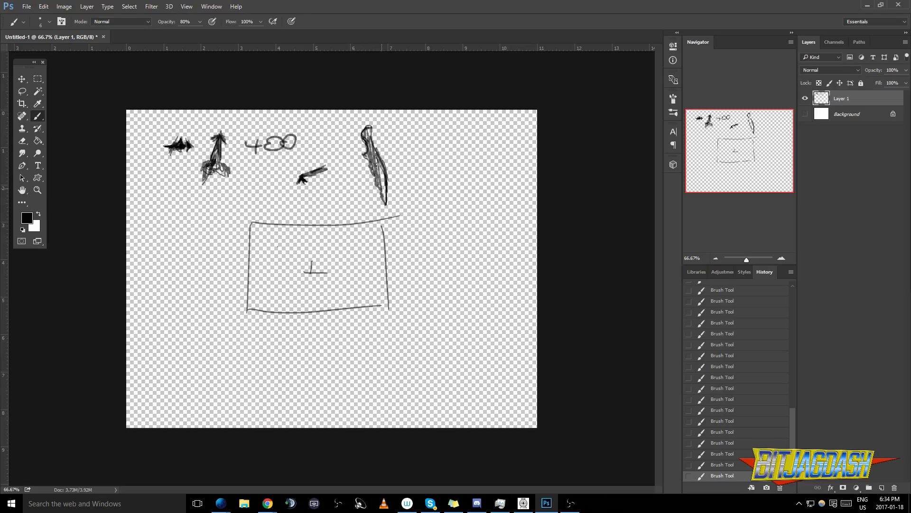
# Lasso the flipper sketch and place a rotated diagonal copy of it just right of the rectangle
pyautogui.press('l')
pyautogui.moveTo(367, 126); pyautogui.dragTo(378, 128)
pyautogui.moveTo(392, 127)
pyautogui.mouseDown()
pyautogui.moveTo(370, 118)
pyautogui.moveTo(355, 151)
pyautogui.moveTo(383, 209)
pyautogui.mouseUp()
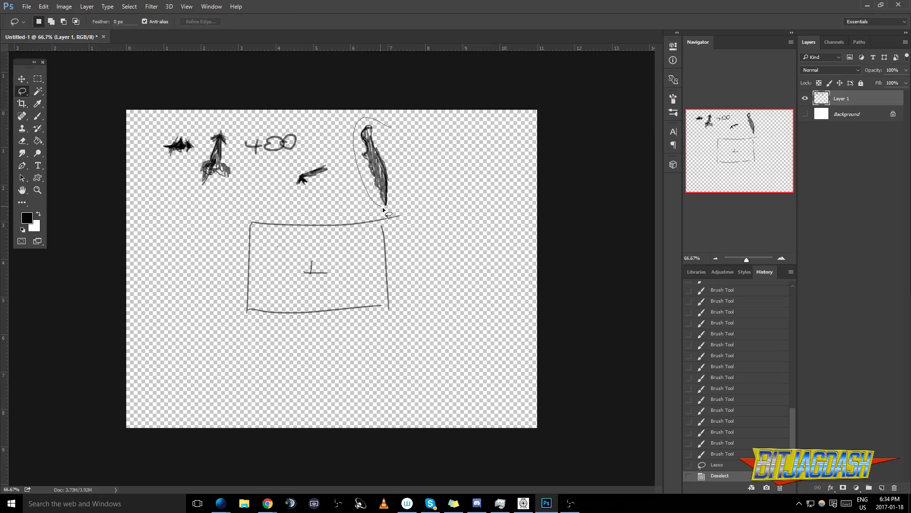
pyautogui.moveTo(389, 151)
pyautogui.mouseDown()
pyautogui.moveTo(391, 128)
pyautogui.moveTo(441, 167)
pyautogui.moveTo(437, 217)
pyautogui.moveTo(246, 260)
pyautogui.moveTo(223, 300)
pyautogui.moveTo(273, 321)
pyautogui.moveTo(271, 306)
pyautogui.moveTo(276, 341)
pyautogui.moveTo(266, 361)
pyautogui.mouseUp()
pyautogui.hotkey('ctrl', 't')
pyautogui.moveTo(213, 315)
pyautogui.mouseDown()
pyautogui.moveTo(439, 235)
pyautogui.moveTo(454, 251)
pyautogui.mouseUp()
pyautogui.press('Return')
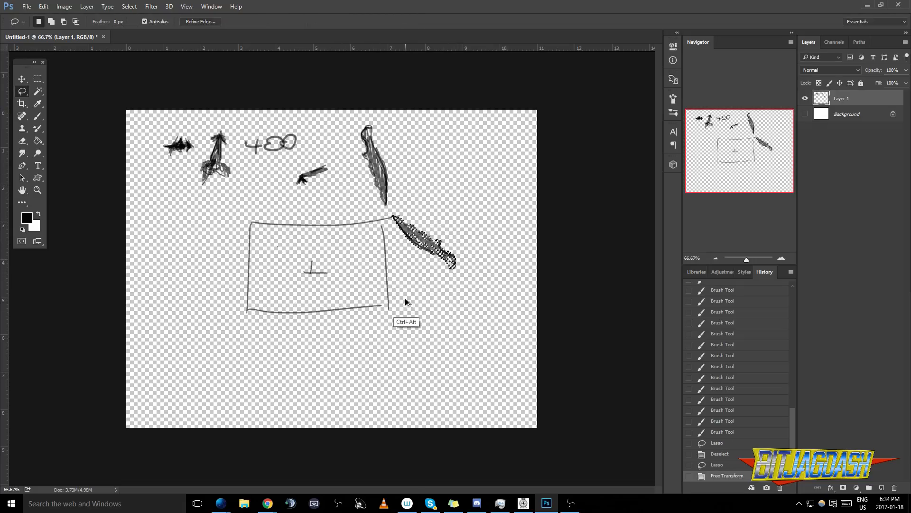
# Duplicate the diagonal flipper with Free Transform, flip the copy horizontally and place it alongside to form a V-shaped pair
pyautogui.hotkey('ctrl', 't')
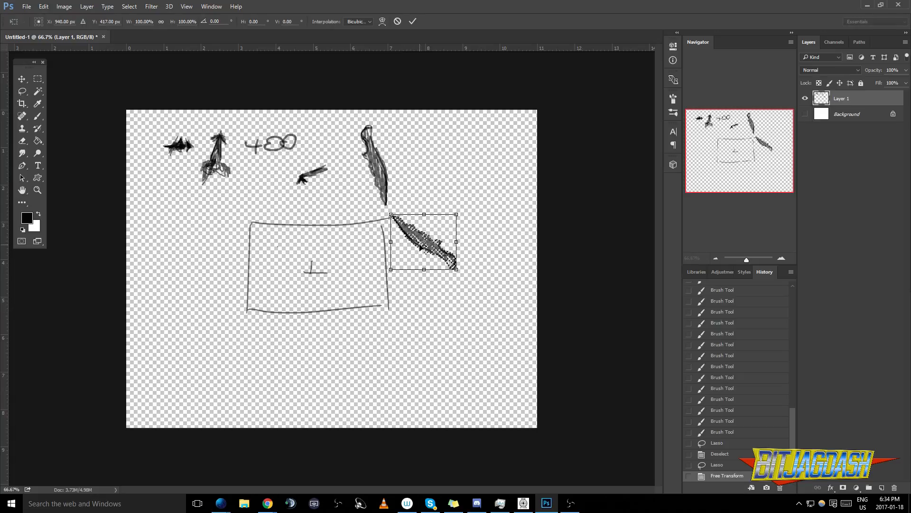
pyautogui.rightClick(425, 304)
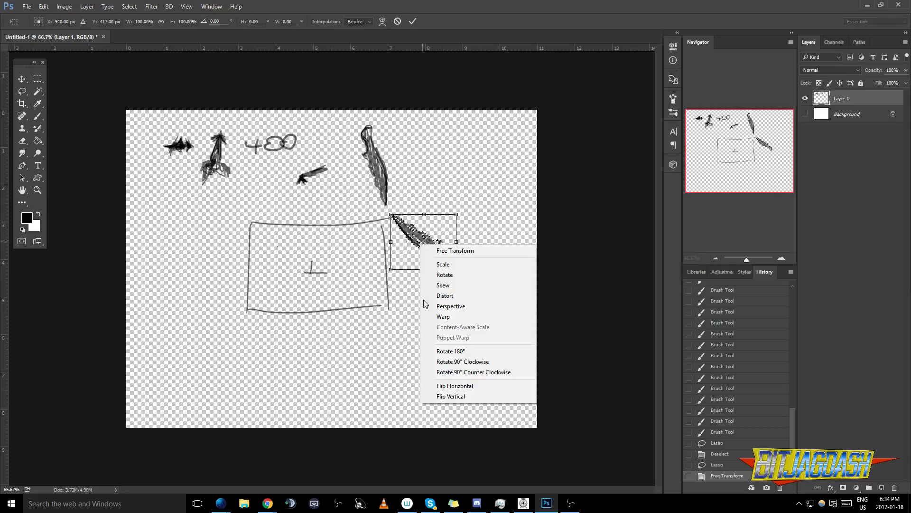
pyautogui.click(451, 386)
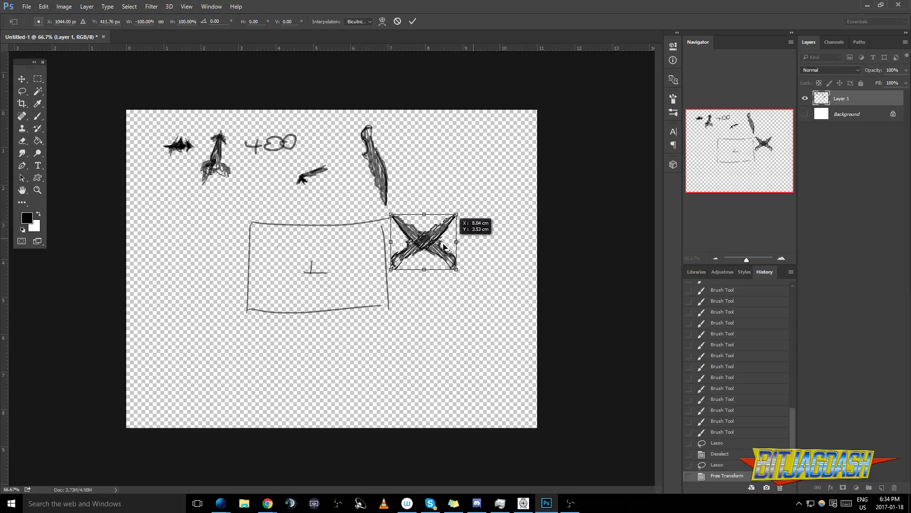
pyautogui.moveTo(424, 244)
pyautogui.mouseDown()
pyautogui.moveTo(481, 231)
pyautogui.moveTo(506, 236)
pyautogui.mouseUp()
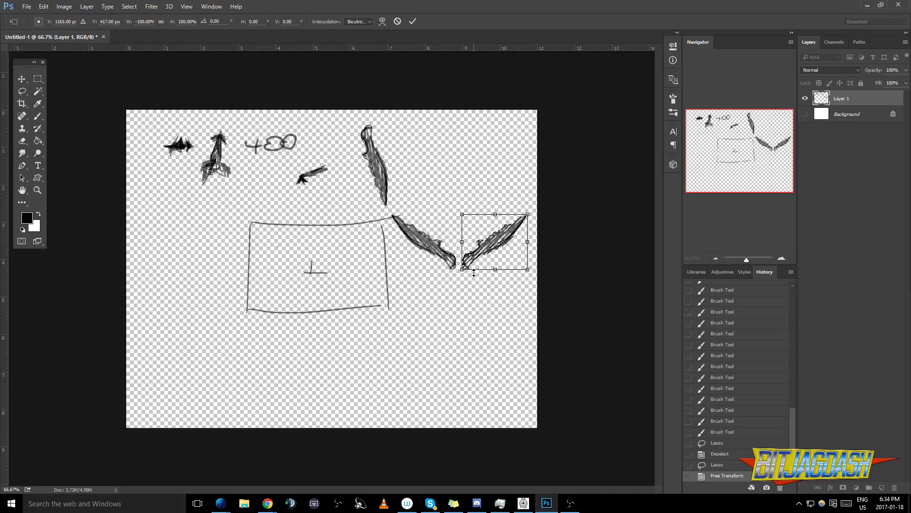
pyautogui.press('Return')
# Lasso the mirrored flipper pair, move it below the rectangle and deselect
pyautogui.press('l')
pyautogui.moveTo(522, 240); pyautogui.dragTo(470, 200)
pyautogui.moveTo(395, 215)
pyautogui.mouseDown()
pyautogui.moveTo(405, 255)
pyautogui.moveTo(508, 270)
pyautogui.mouseUp()
pyautogui.moveTo(479, 240)
pyautogui.mouseDown()
pyautogui.moveTo(446, 360)
pyautogui.moveTo(327, 363)
pyautogui.moveTo(333, 359)
pyautogui.mouseUp()
pyautogui.hotkey('ctrl', 'd')
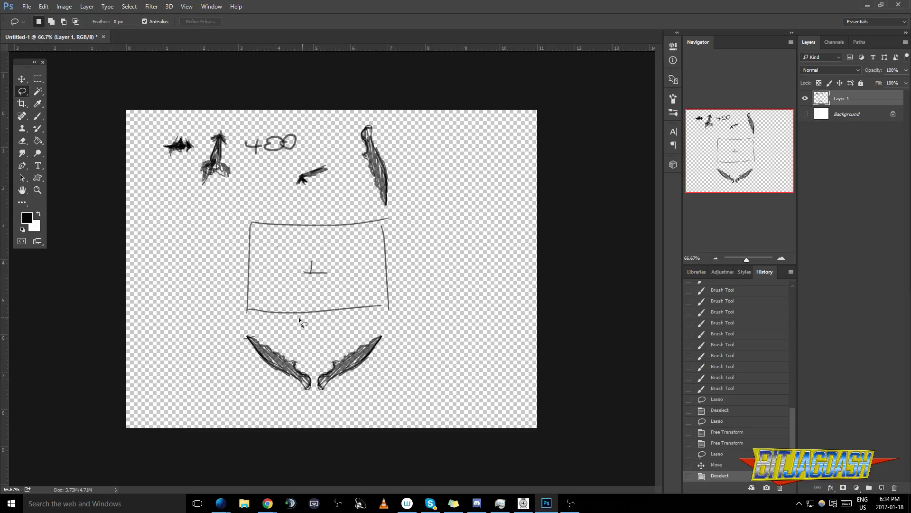
# Undo the mirrored and rotated flipper edits back to the lassoed original flipper above the rectangle
pyautogui.press('b')
pyautogui.hotkey('ctrl', 'alt', 'z')
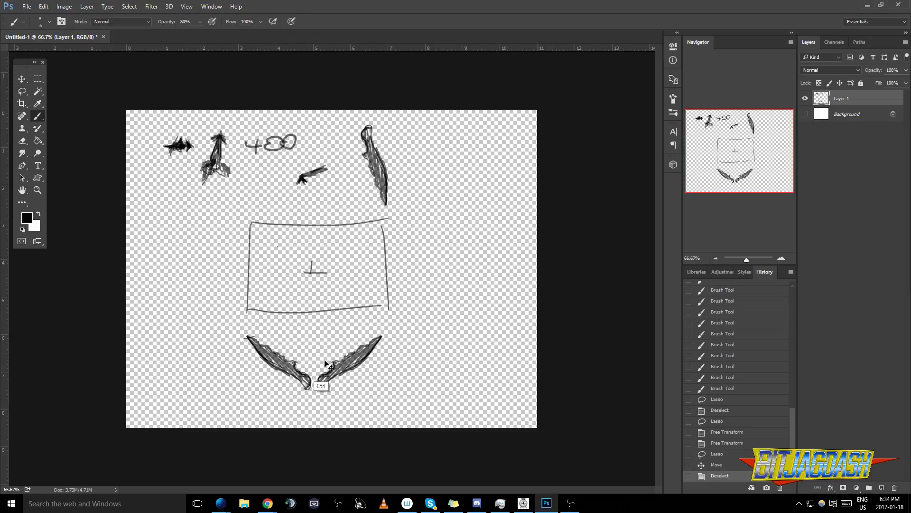
pyautogui.hotkey('ctrl', 'alt', 'z')
pyautogui.hotkey('ctrl', 'alt', 'z')
pyautogui.hotkey('ctrl', 'alt', 'z')
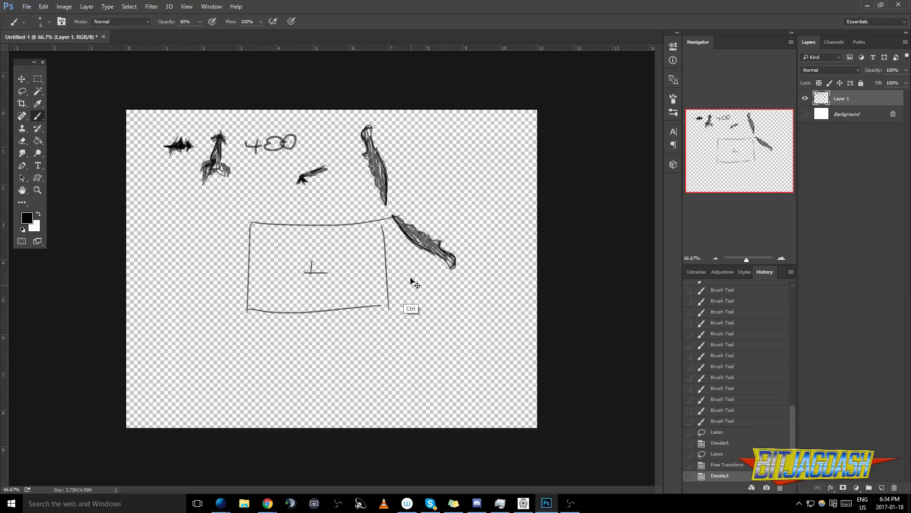
pyautogui.hotkey('ctrl', 'alt', 'z')
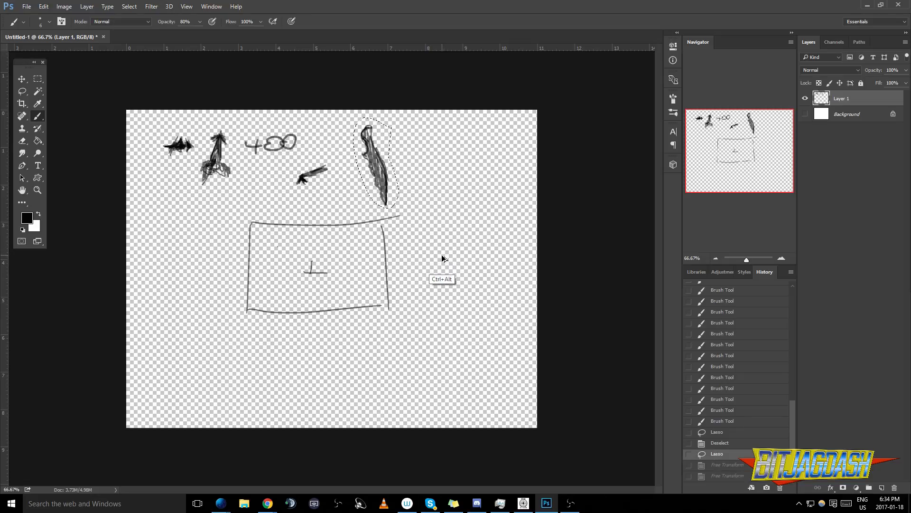
# Move the lassoed flipper below the rectangle's lower-left corner, rotate it about 151 degrees with Free Transform and deselect
pyautogui.moveTo(348, 183)
pyautogui.mouseDown()
pyautogui.moveTo(380, 312)
pyautogui.moveTo(231, 384)
pyautogui.mouseUp()
pyautogui.hotkey('ctrl', 't')
pyautogui.moveTo(297, 304); pyautogui.dragTo(287, 432)
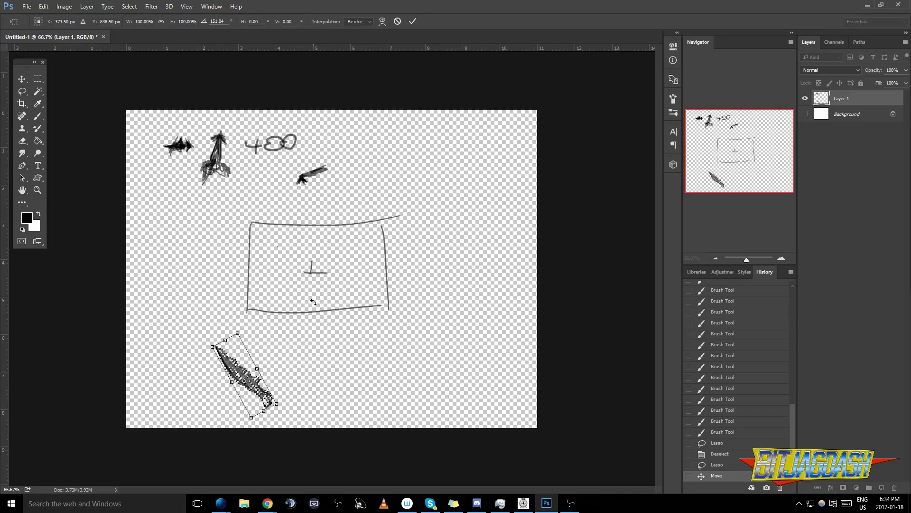
pyautogui.press('Return')
pyautogui.hotkey('ctrl', 'd')
pyautogui.press('b')
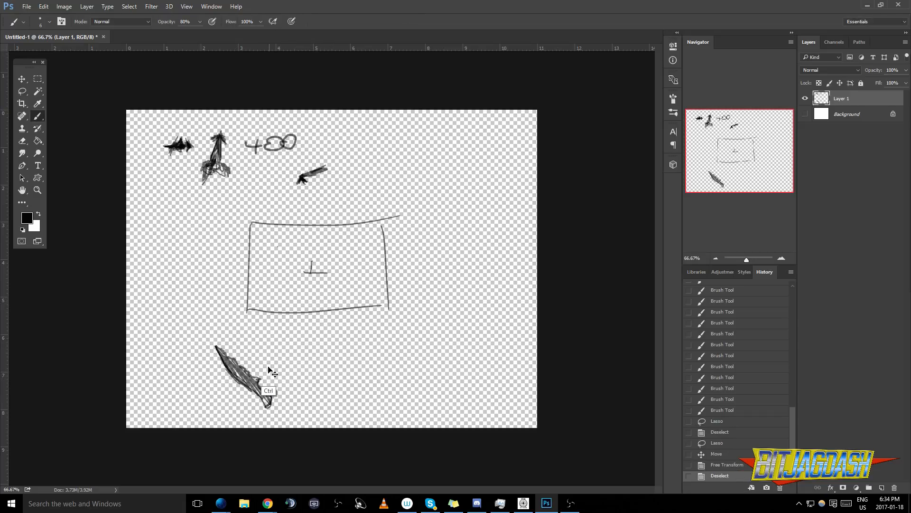
# Clear the other sketches out of the canvas area, lasso the flipper and place it alone near the canvas centre
pyautogui.moveTo(261, 366)
pyautogui.mouseDown()
pyautogui.moveTo(310, 199)
pyautogui.moveTo(293, 132)
pyautogui.moveTo(334, 205)
pyautogui.moveTo(331, 185)
pyautogui.mouseUp()
pyautogui.press('l')
pyautogui.moveTo(295, 176); pyautogui.dragTo(305, 290)
pyautogui.hotkey('ctrl', 'd')
pyautogui.press('b')
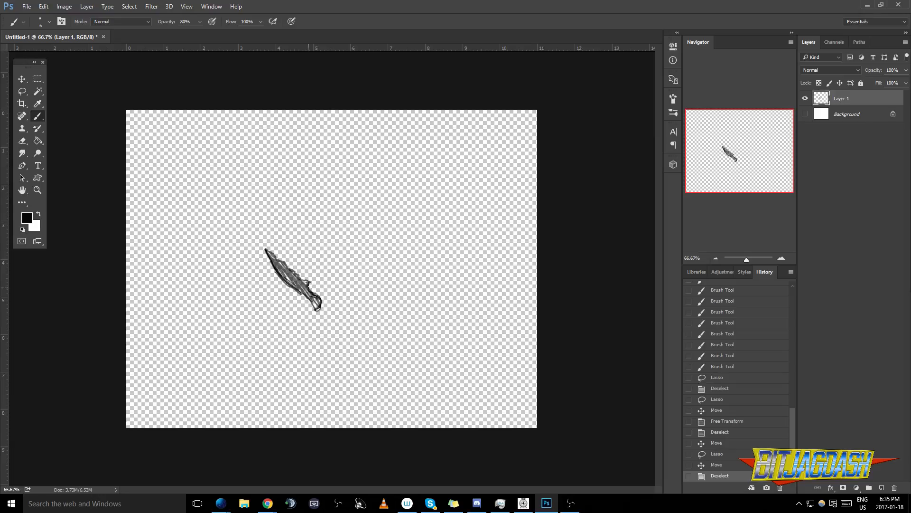
# Brush a small dark hook curving upward from the lower end of the flipper
pyautogui.moveTo(318, 296); pyautogui.dragTo(311, 290)
pyautogui.moveTo(317, 297); pyautogui.dragTo(321, 293)
pyautogui.moveTo(319, 296); pyautogui.dragTo(324, 289)
pyautogui.moveTo(321, 294); pyautogui.dragTo(324, 284)
pyautogui.moveTo(324, 290)
pyautogui.mouseDown()
pyautogui.moveTo(323, 281)
pyautogui.moveTo(323, 290)
pyautogui.mouseUp()
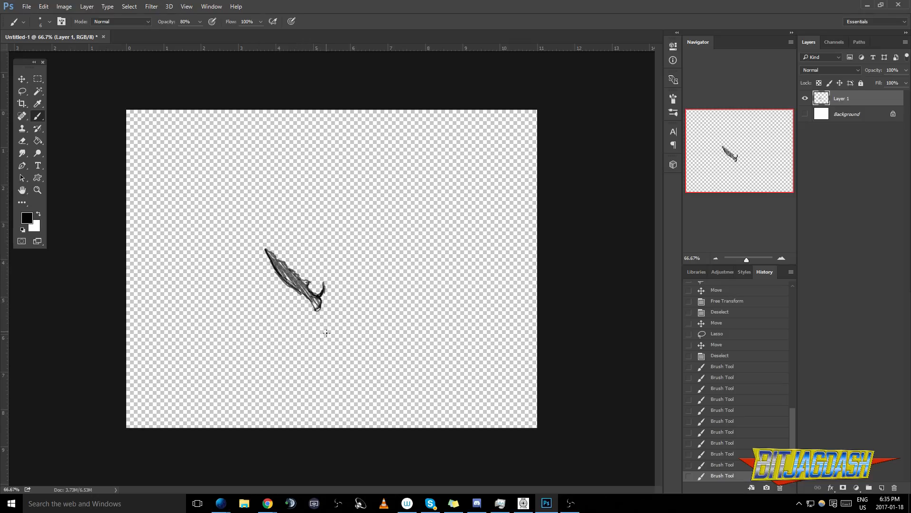
# Brush a short diagonal spike extending down and to the right from the flipper's lower tip
pyautogui.moveTo(323, 319); pyautogui.dragTo(326, 326)
pyautogui.moveTo(316, 311); pyautogui.dragTo(329, 327)
pyautogui.moveTo(318, 316); pyautogui.dragTo(330, 330)
pyautogui.moveTo(318, 311); pyautogui.dragTo(300, 293)
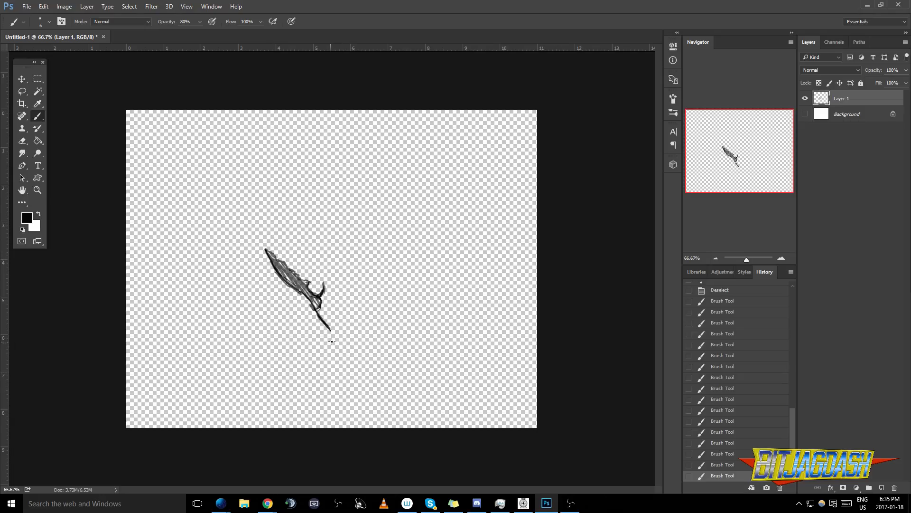
pyautogui.moveTo(335, 341); pyautogui.dragTo(344, 361)
pyautogui.hotkey('ctrl', 'z')
pyautogui.moveTo(276, 257); pyautogui.dragTo(315, 274)
pyautogui.hotkey('ctrl', 'z')
# Sketch a tall vertical centre line right of the flipper, with a curved edge joining its top to the hook
pyautogui.moveTo(343, 265); pyautogui.dragTo(343, 269)
pyautogui.moveTo(343, 224); pyautogui.dragTo(345, 320)
pyautogui.moveTo(343, 254); pyautogui.dragTo(343, 381)
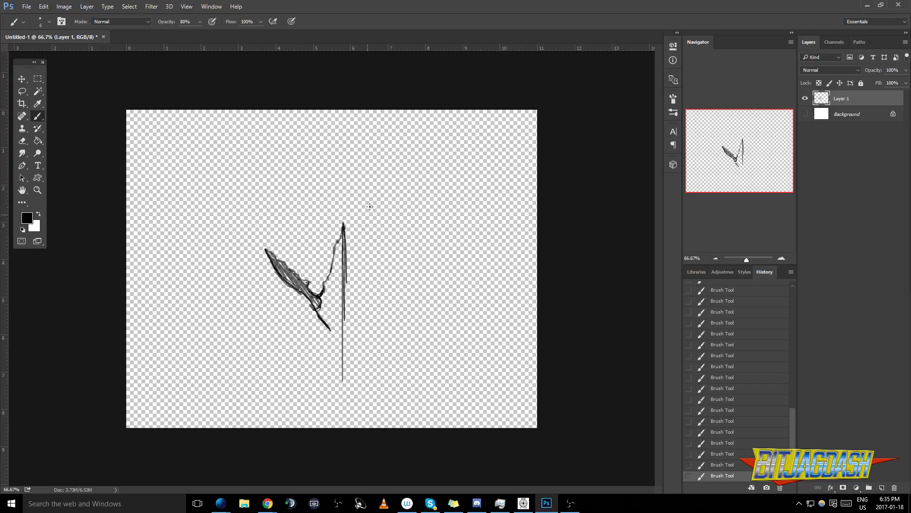
# Switch to the browser, bring its window over the canvas and close the full-size whale image
pyautogui.hotkey('alt', 'Tab')
pyautogui.click(314, 200)
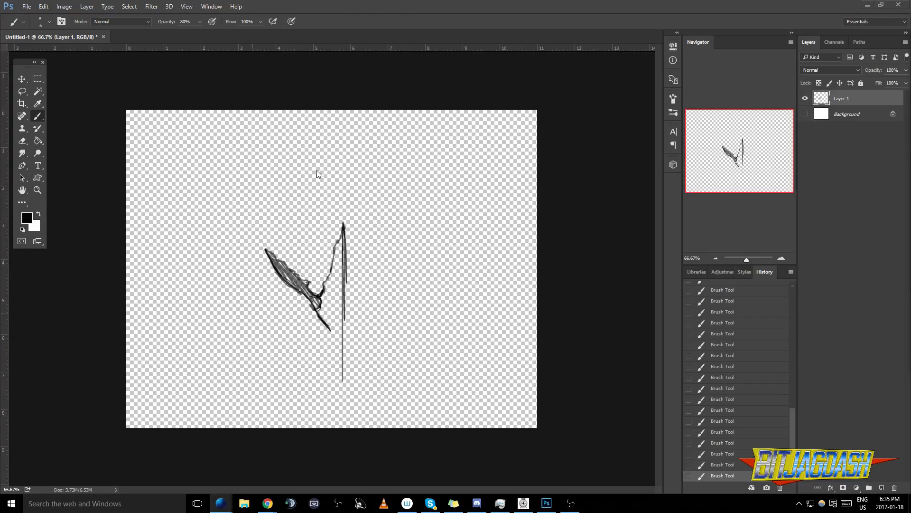
pyautogui.moveTo(910, 51); pyautogui.dragTo(237, 70)
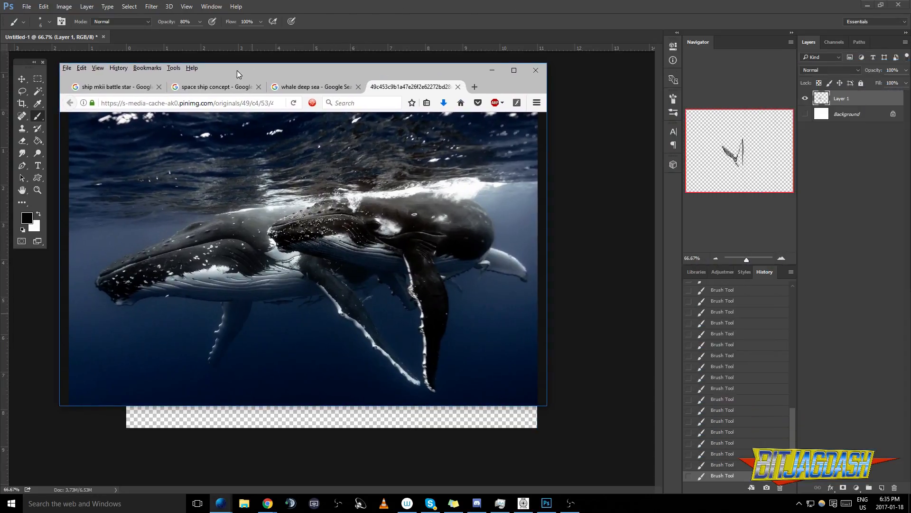
pyautogui.click(457, 87)
# Search Google Images for "sword with bad ass tip weight at the end of it"
pyautogui.click(238, 102)
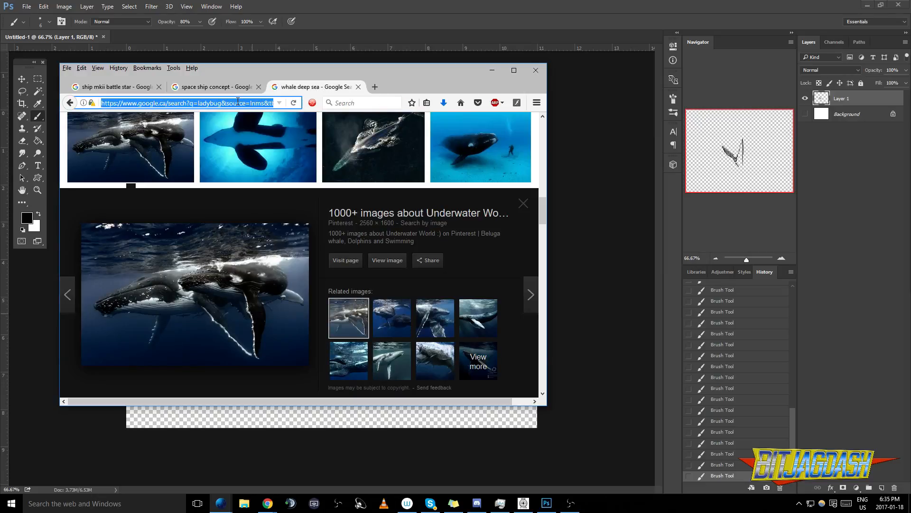
pyautogui.write('sword with bad a')
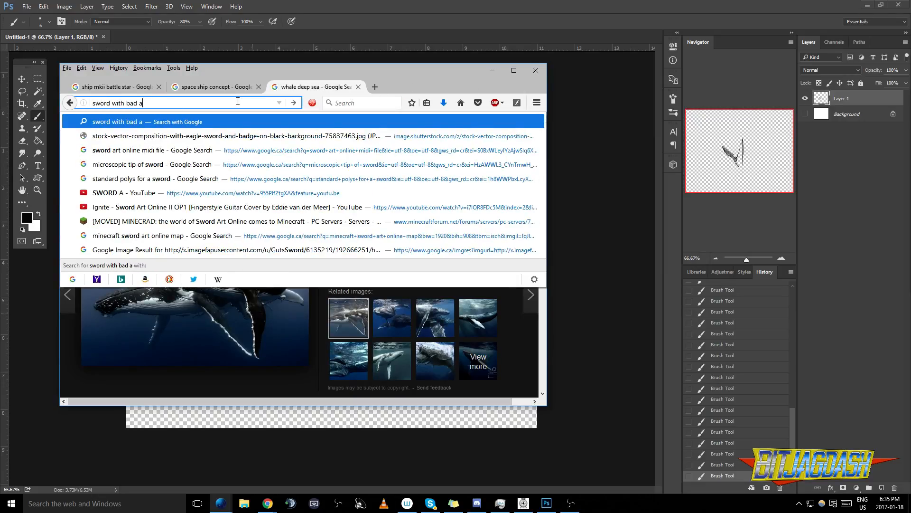
pyautogui.write('ss tip weight at ')
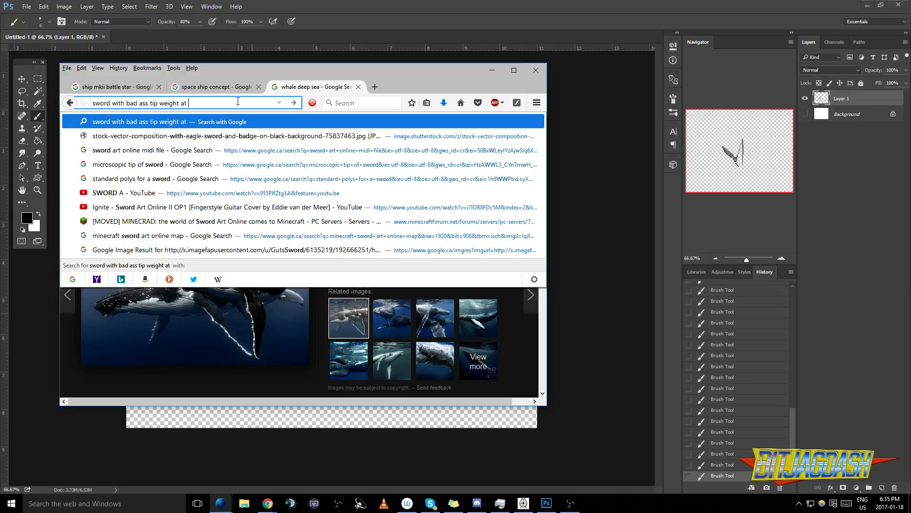
pyautogui.write('the end of it')
pyautogui.press('Return')
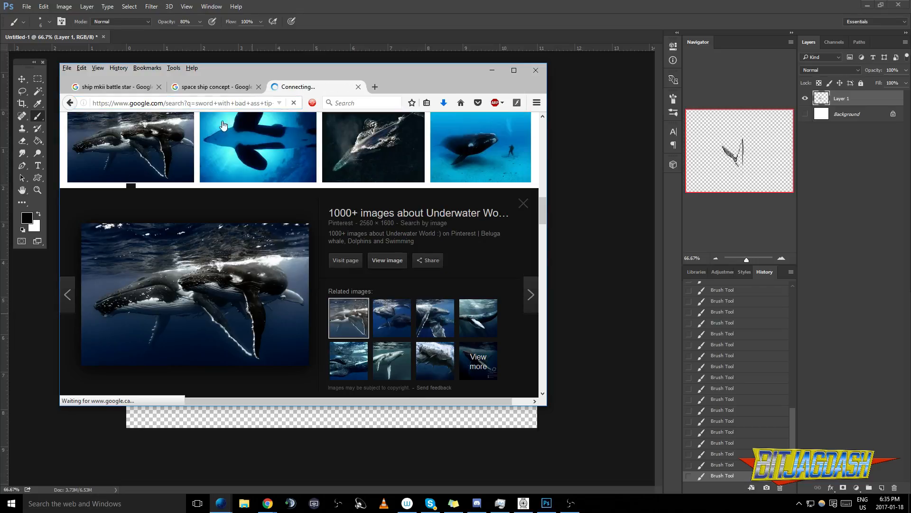
pyautogui.click(152, 160)
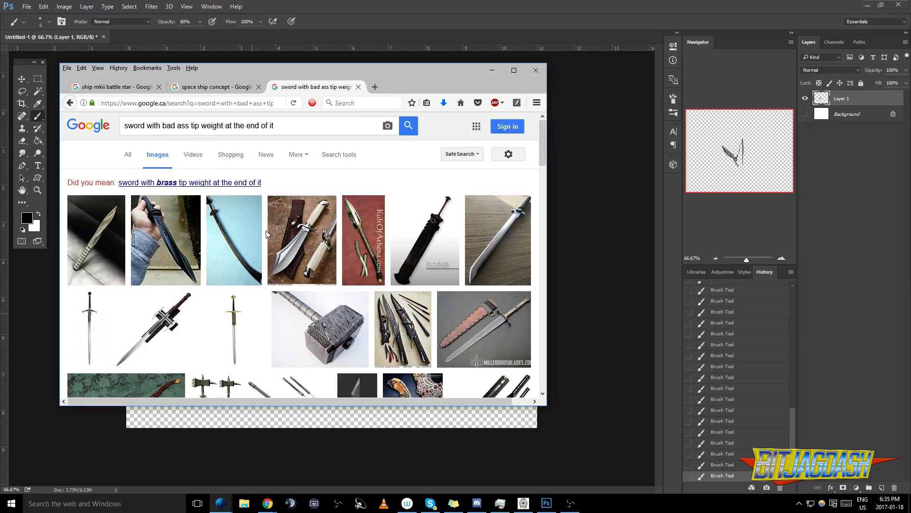
# Browse the sword images and open the three-view picture of the sword with a winged crossguard at full size
pyautogui.scroll(-3, 244, 282)
pyautogui.scroll(-3, 245, 282)
pyautogui.scroll(-3, 245, 282)
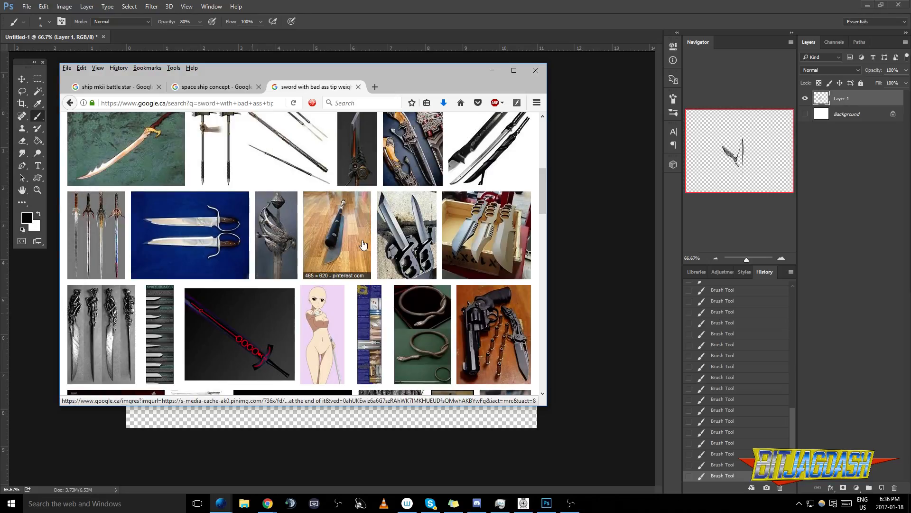
pyautogui.scroll(-3, 114, 237)
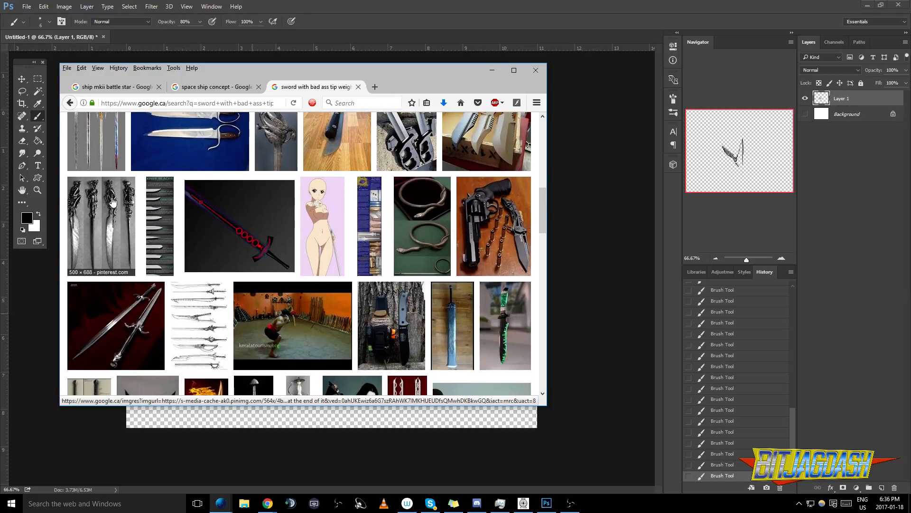
pyautogui.scroll(-3, 113, 203)
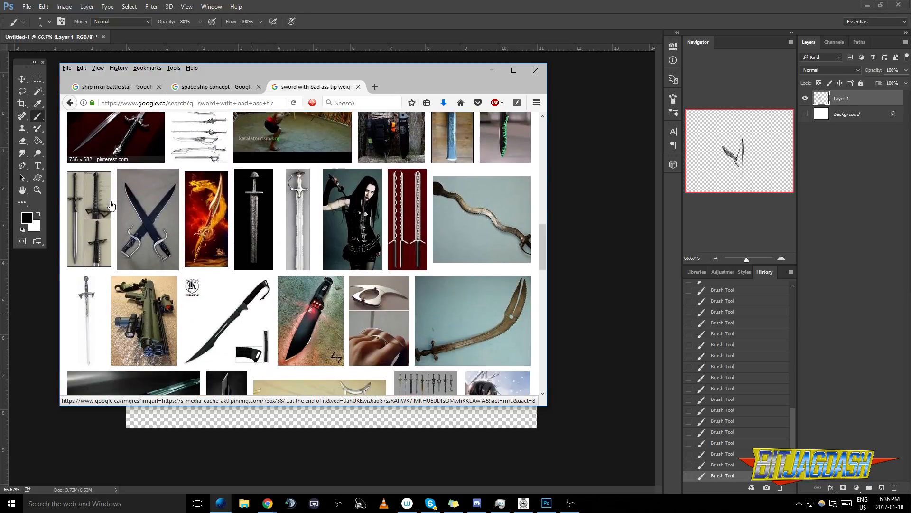
pyautogui.click(109, 209)
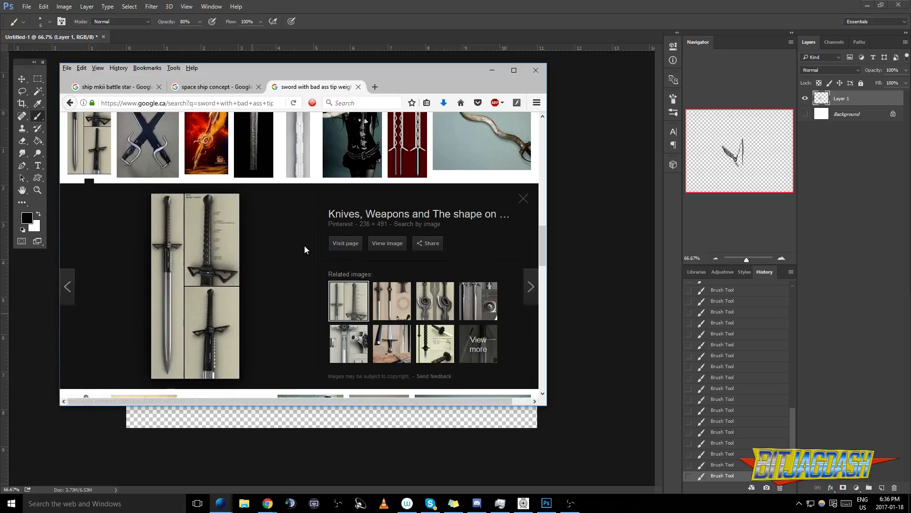
pyautogui.click(376, 245)
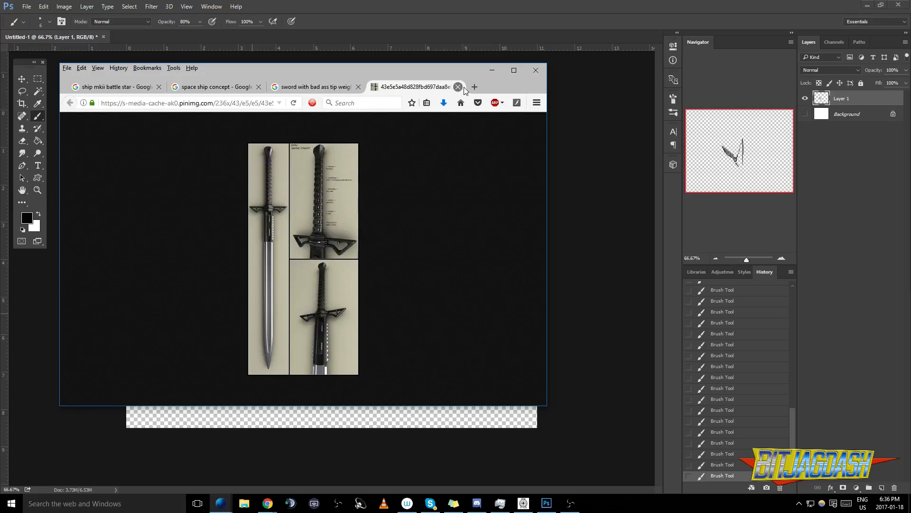
# Close the full-size sword picture, examine the related design of ring-guard blades and move the browser off the canvas
pyautogui.click(458, 87)
pyautogui.click(401, 315)
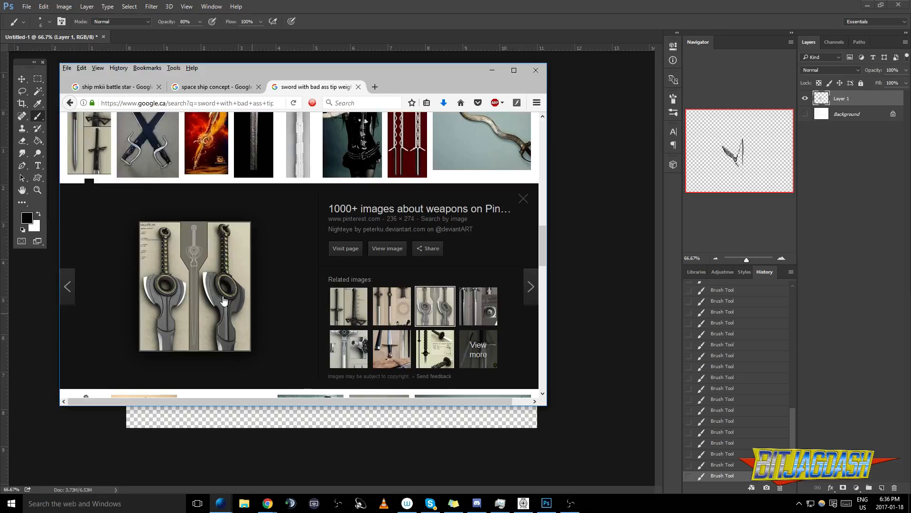
pyautogui.moveTo(342, 73); pyautogui.dragTo(508, 97)
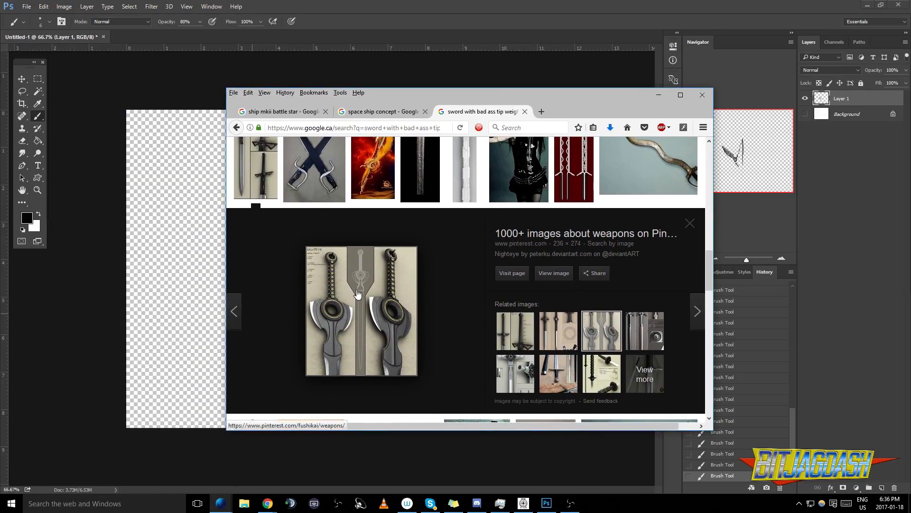
pyautogui.moveTo(405, 98); pyautogui.dragTo(910, 29)
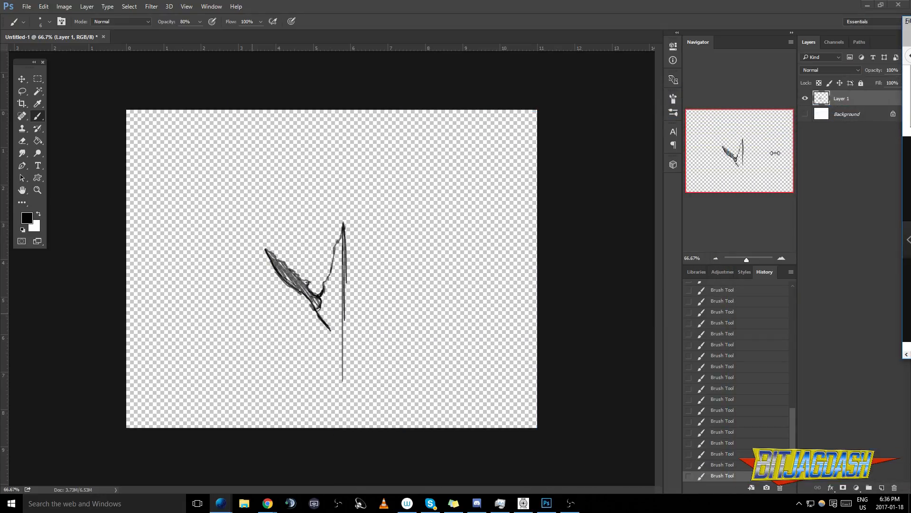
# Sketch a wavy sword-hilt profile to the right of the ship, lasso it and flip it vertically with Free Transform
pyautogui.click(318, 246)
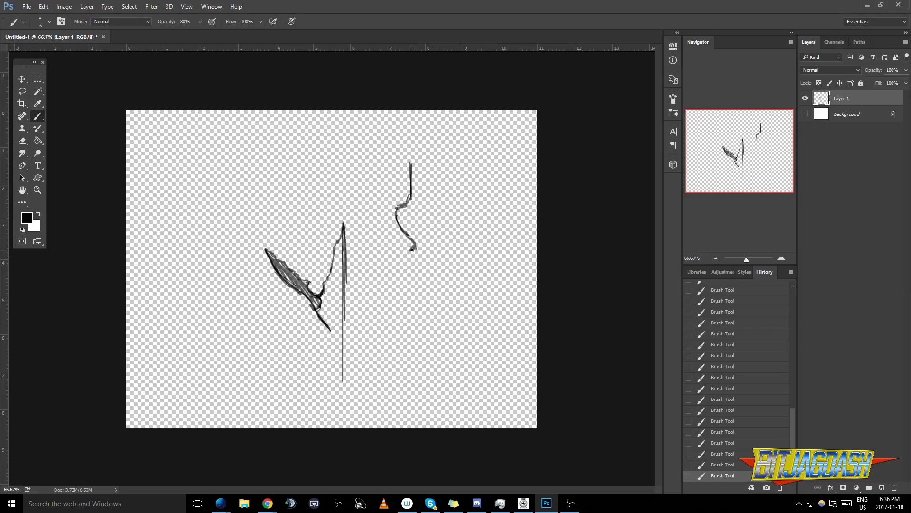
pyautogui.press('l')
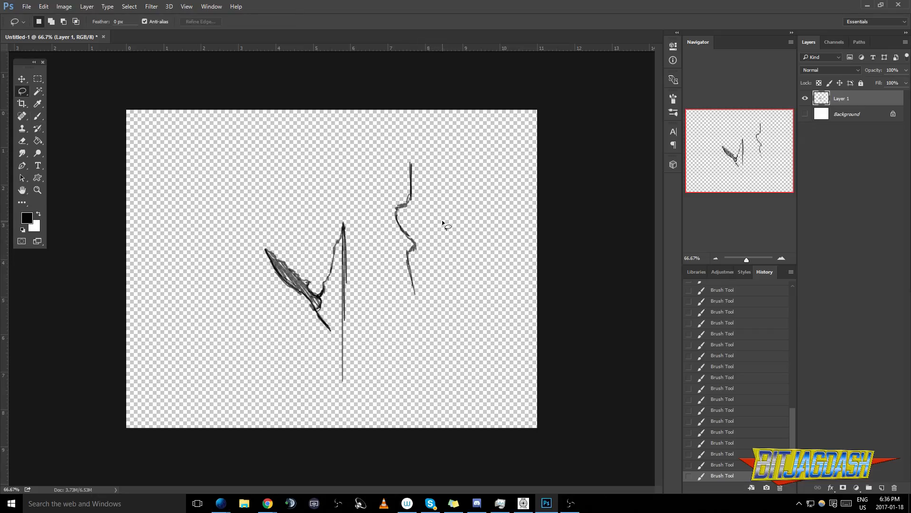
pyautogui.moveTo(385, 272); pyautogui.dragTo(387, 275)
pyautogui.hotkey('ctrl', 't')
pyautogui.moveTo(496, 204)
pyautogui.mouseDown()
pyautogui.moveTo(497, 166)
pyautogui.moveTo(307, 271)
pyautogui.moveTo(338, 273)
pyautogui.moveTo(339, 263)
pyautogui.mouseUp()
pyautogui.rightClick(418, 190)
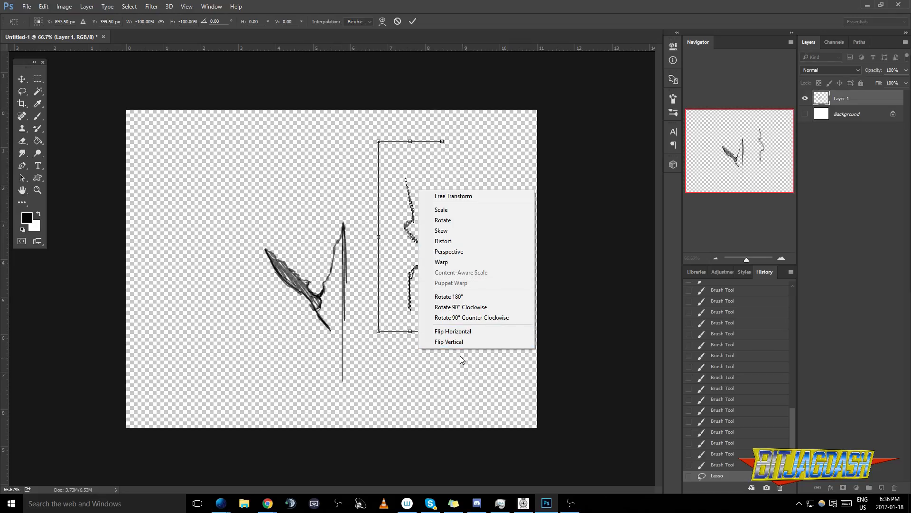
pyautogui.click(460, 331)
# Place the flipped profile at the top of the vertical centre line, scale it down and deselect
pyautogui.moveTo(428, 252); pyautogui.dragTo(363, 199)
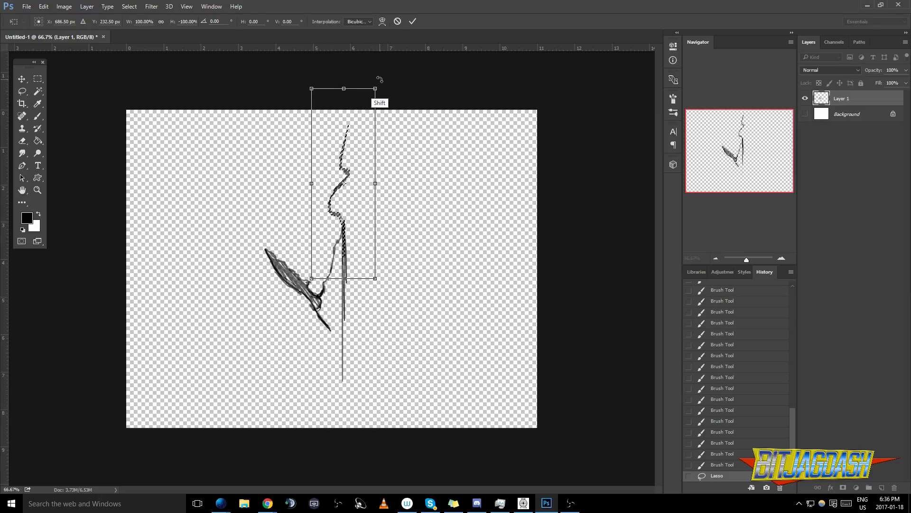
pyautogui.moveTo(381, 82); pyautogui.dragTo(366, 124)
pyautogui.moveTo(348, 156); pyautogui.dragTo(347, 168)
pyautogui.press('Return')
pyautogui.hotkey('ctrl', 'd')
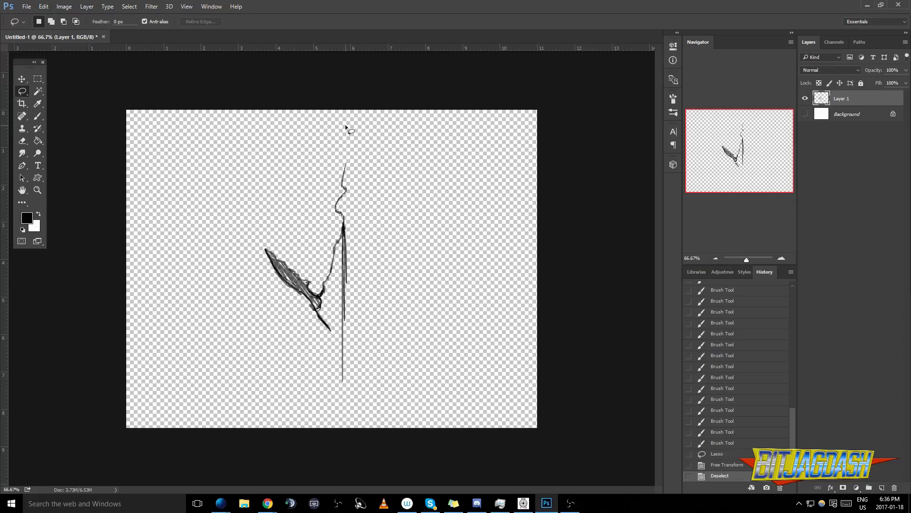
# Glance at the browser reference and sketch a tall vertical line with a bent, angled tip to the right of the ship
pyautogui.hotkey('alt', 'Tab')
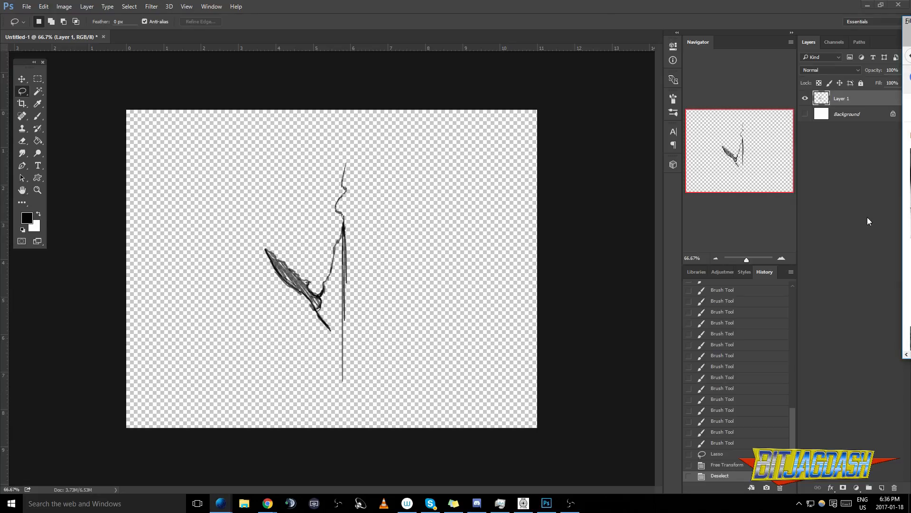
pyautogui.hotkey('alt', 'Tab')
pyautogui.press('b')
pyautogui.moveTo(454, 138)
pyautogui.mouseDown()
pyautogui.moveTo(436, 175)
pyautogui.moveTo(444, 327)
pyautogui.mouseUp()
pyautogui.moveTo(449, 285); pyautogui.dragTo(449, 338)
pyautogui.moveTo(448, 304); pyautogui.dragTo(446, 365)
pyautogui.moveTo(443, 327); pyautogui.dragTo(442, 385)
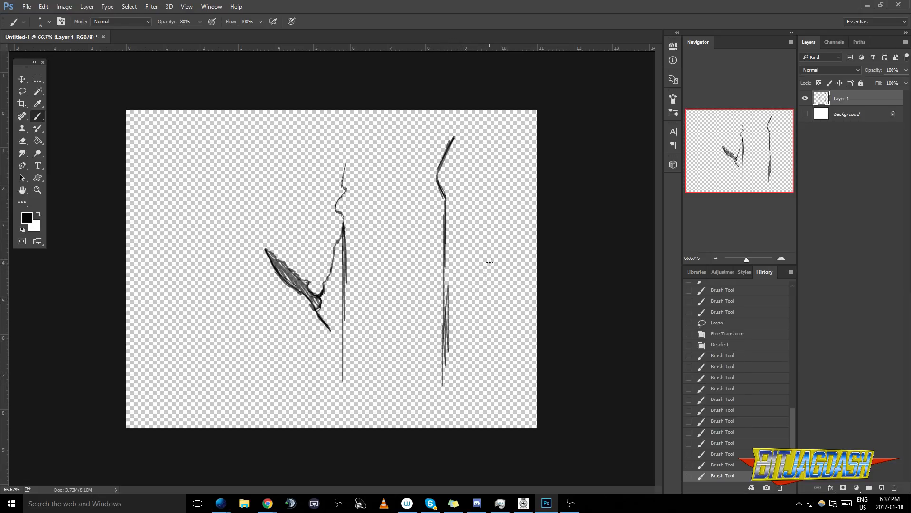
# Lasso the whole tall line with its bent tip
pyautogui.press('l')
pyautogui.moveTo(485, 228); pyautogui.dragTo(481, 164)
pyautogui.moveTo(407, 167); pyautogui.dragTo(436, 409)
pyautogui.hotkey('ctrl', 't')
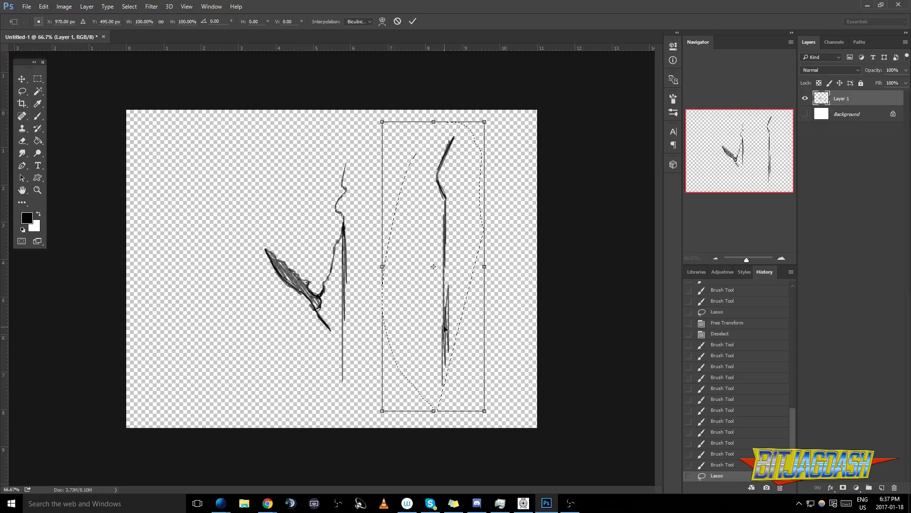
pyautogui.moveTo(381, 418)
pyautogui.mouseDown()
pyautogui.moveTo(414, 357)
pyautogui.moveTo(430, 296)
pyautogui.mouseUp()
pyautogui.press('Escape')
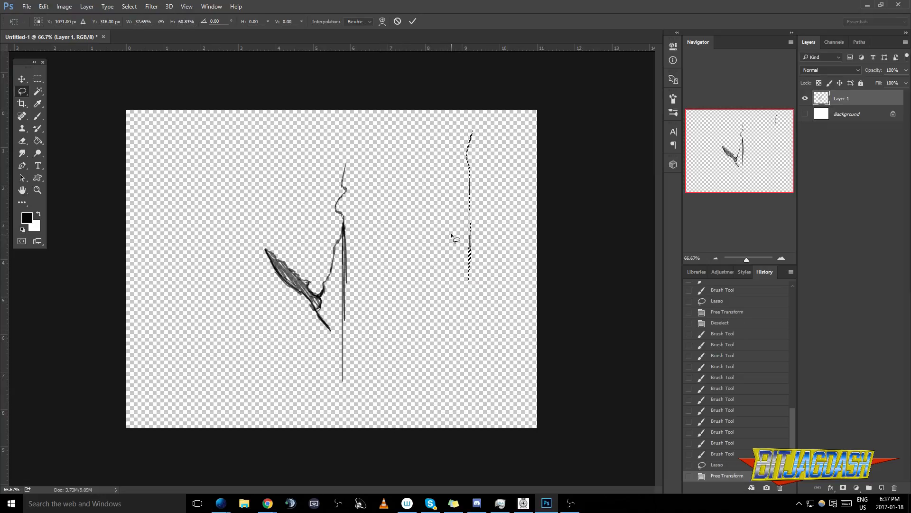
# Scale the lassoed line proportionally to about 47.5 percent toward the canvas's upper-right corner, deselect and return to the brush
pyautogui.hotkey('ctrl', 't')
pyautogui.moveTo(381, 413)
pyautogui.mouseDown()
pyautogui.moveTo(381, 431)
pyautogui.moveTo(459, 268)
pyautogui.mouseUp()
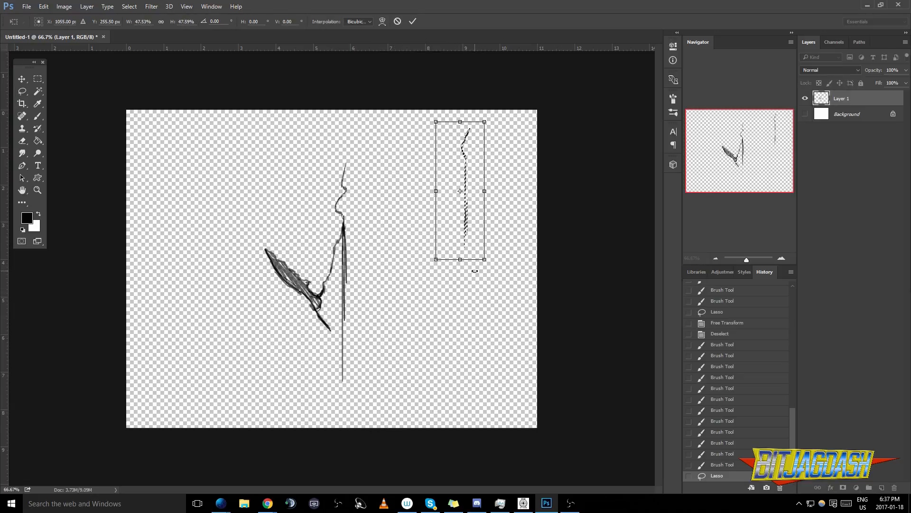
pyautogui.press('Return')
pyautogui.hotkey('ctrl', 'd')
pyautogui.press('b')
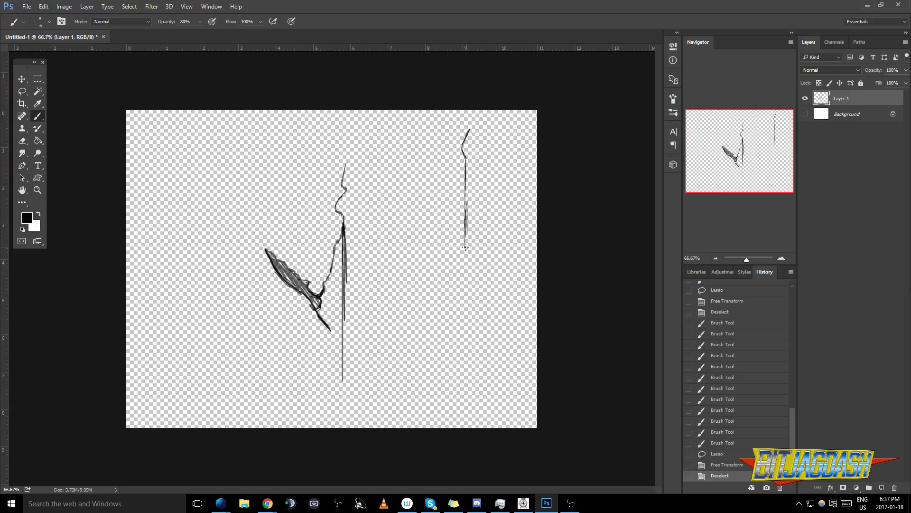
# Extend the tall line on the canvas's right side into a half-sword outline with a wider lower blade, winged crossguard and grip
pyautogui.moveTo(465, 238); pyautogui.dragTo(461, 249)
pyautogui.moveTo(465, 241); pyautogui.dragTo(461, 249)
pyautogui.moveTo(461, 247); pyautogui.dragTo(460, 252)
pyautogui.moveTo(461, 249); pyautogui.dragTo(460, 266)
pyautogui.moveTo(460, 256); pyautogui.dragTo(460, 293)
pyautogui.moveTo(461, 290); pyautogui.dragTo(462, 302)
pyautogui.moveTo(461, 292); pyautogui.dragTo(462, 301)
pyautogui.moveTo(461, 292); pyautogui.dragTo(464, 298)
pyautogui.moveTo(461, 292); pyautogui.dragTo(469, 308)
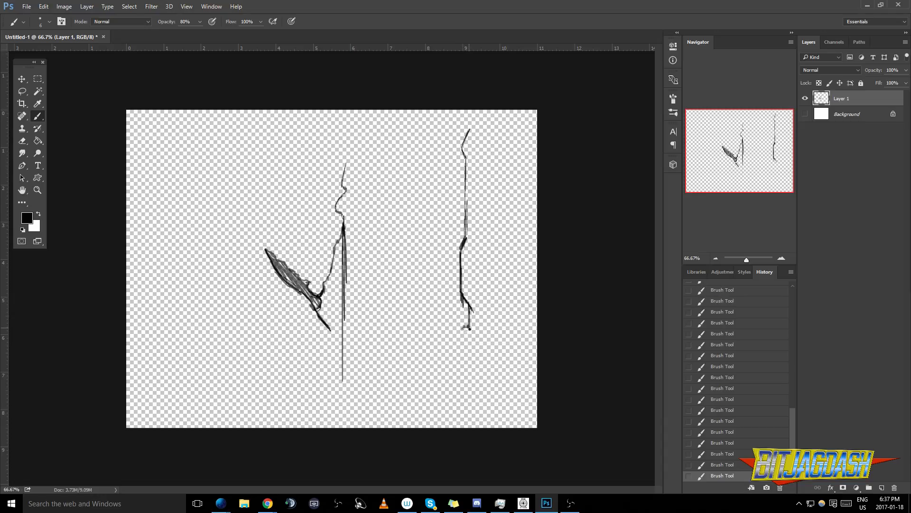
pyautogui.moveTo(481, 330); pyautogui.dragTo(497, 327)
pyautogui.moveTo(441, 286)
pyautogui.mouseDown()
pyautogui.moveTo(451, 319)
pyautogui.moveTo(412, 334)
pyautogui.moveTo(455, 329)
pyautogui.mouseUp()
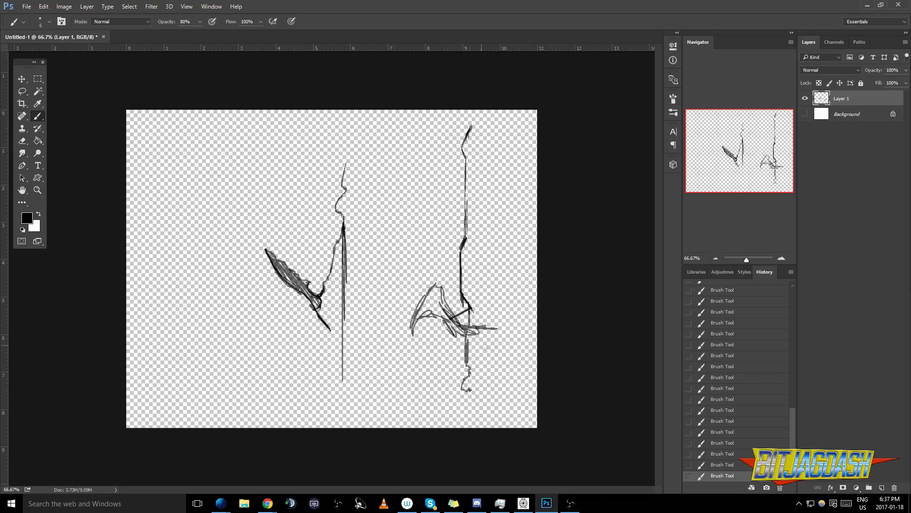
# Lasso the whole half-sword sketch
pyautogui.press('l')
pyautogui.moveTo(499, 296)
pyautogui.mouseDown()
pyautogui.moveTo(474, 110)
pyautogui.moveTo(412, 392)
pyautogui.moveTo(496, 402)
pyautogui.mouseUp()
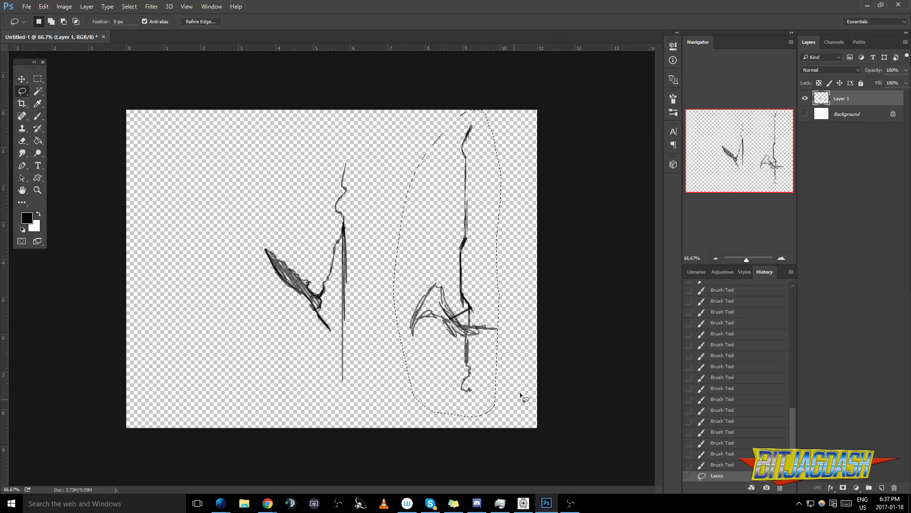
pyautogui.hotkey('ctrl', 't')
pyautogui.rightClick(496, 297)
pyautogui.press('Escape')
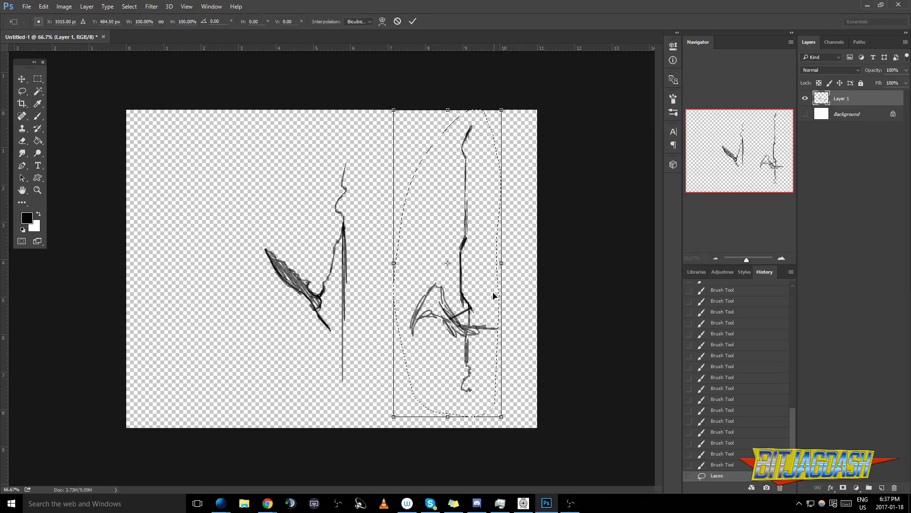
pyautogui.rightClick(432, 293)
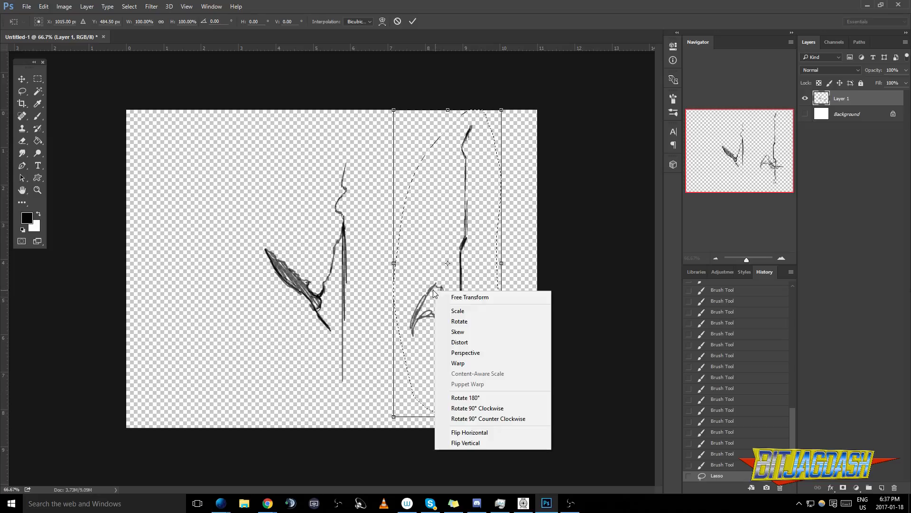
pyautogui.press('Escape')
pyautogui.press('Escape')
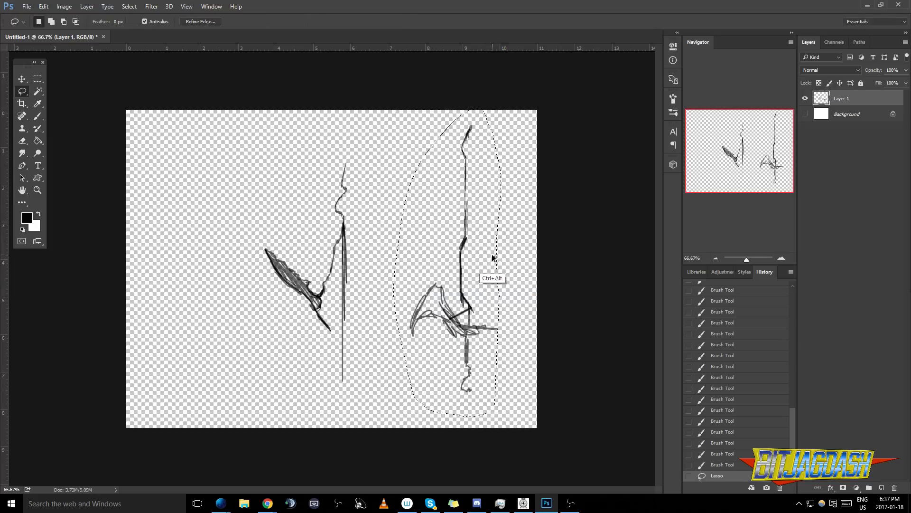
# Flip a copy of the half sword horizontally, place it against the original to complete the symmetrical sword, and deselect
pyautogui.hotkey('ctrl', 't')
pyautogui.rightClick(470, 290)
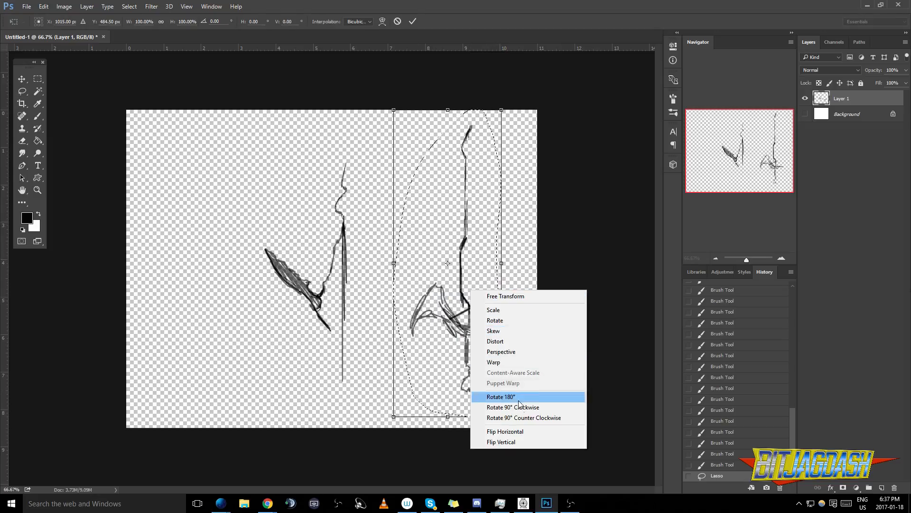
pyautogui.click(520, 430)
pyautogui.moveTo(452, 322)
pyautogui.mouseDown()
pyautogui.moveTo(517, 322)
pyautogui.moveTo(506, 329)
pyautogui.mouseUp()
pyautogui.press('Return')
pyautogui.hotkey('ctrl', 'd')
pyautogui.press('b')
# Close the sword's blade with a sharp point at its tip and undo the last stray stroke
pyautogui.click(471, 129)
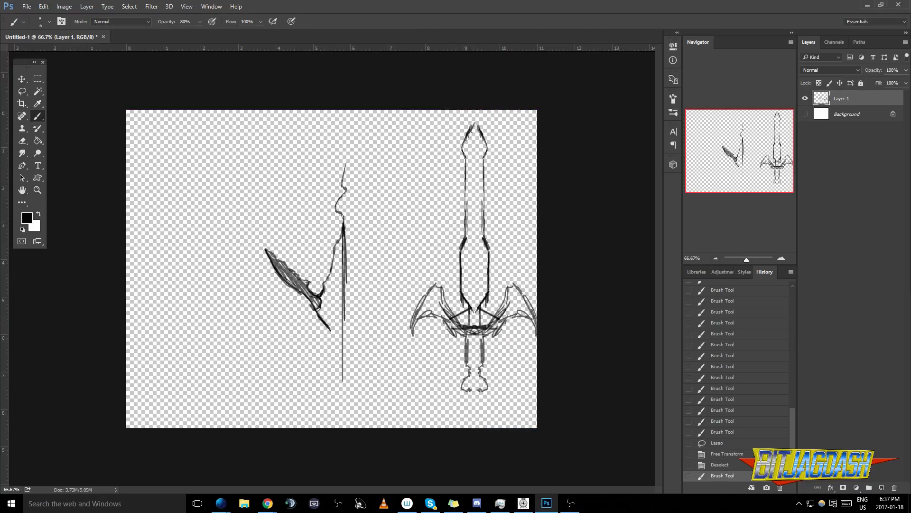
pyautogui.moveTo(474, 120); pyautogui.dragTo(478, 134)
pyautogui.moveTo(475, 119); pyautogui.dragTo(479, 133)
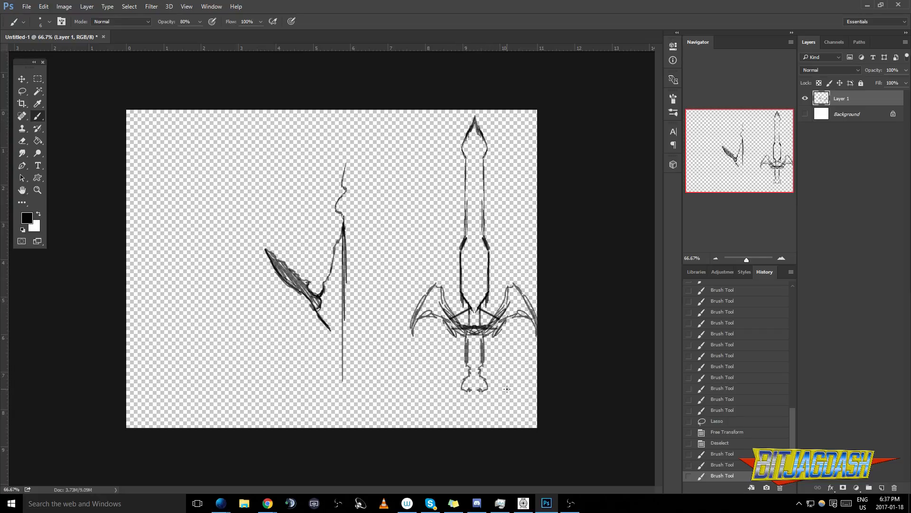
pyautogui.moveTo(475, 118); pyautogui.dragTo(459, 153)
pyautogui.hotkey('ctrl', 'z')
# Switch to the browser reference window and search Google Images for "bastard sword"
pyautogui.moveTo(910, 133); pyautogui.dragTo(346, 66)
pyautogui.click(312, 124)
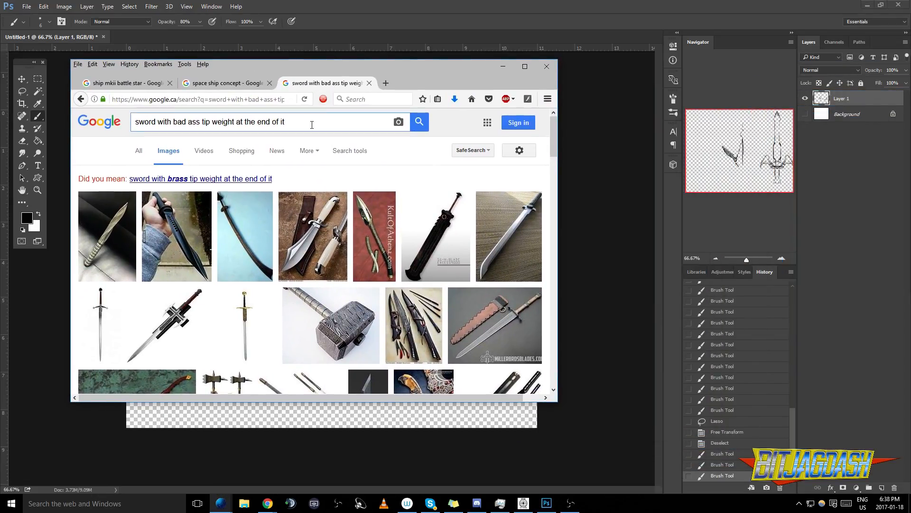
pyautogui.hotkey('ctrl', 'a')
pyautogui.write('bastard swor')
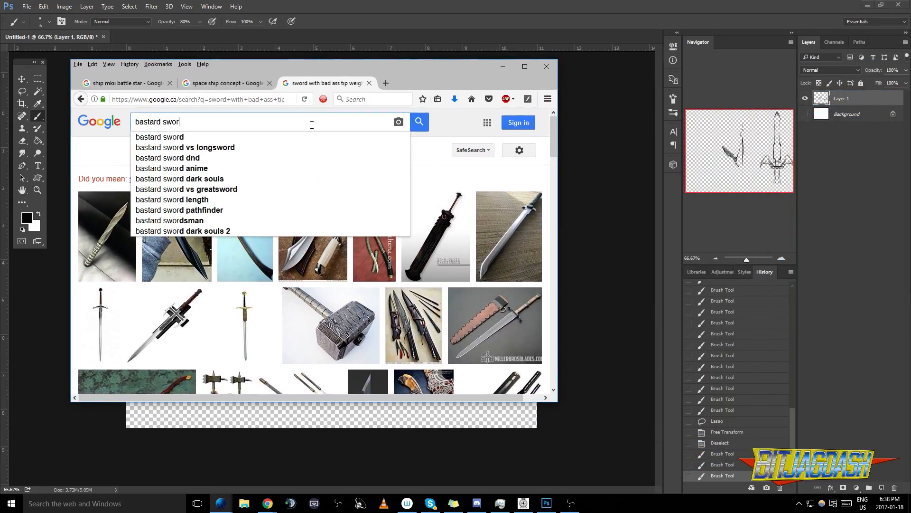
pyautogui.write('d')
pyautogui.press('Return')
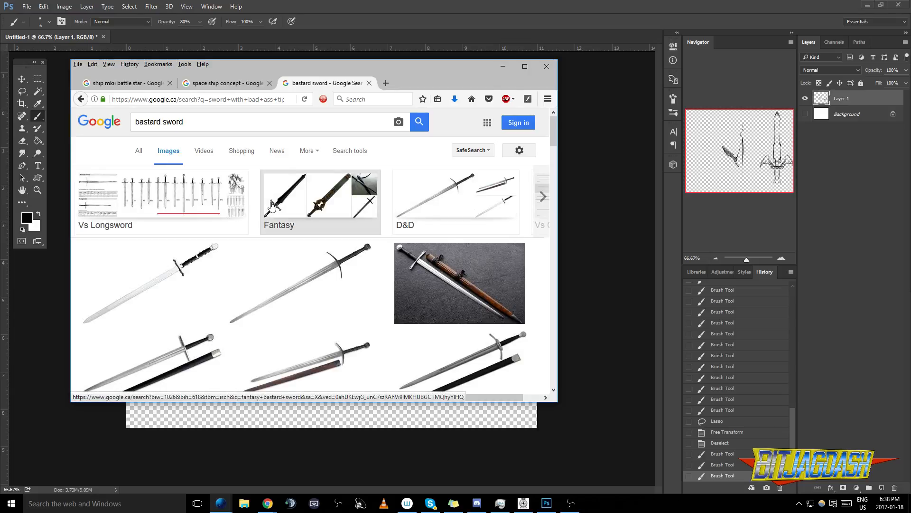
# Browse the bastard sword images, preview the black Final Fantasy Wiki sword, and return to Photoshop
pyautogui.scroll(-4, 257, 295)
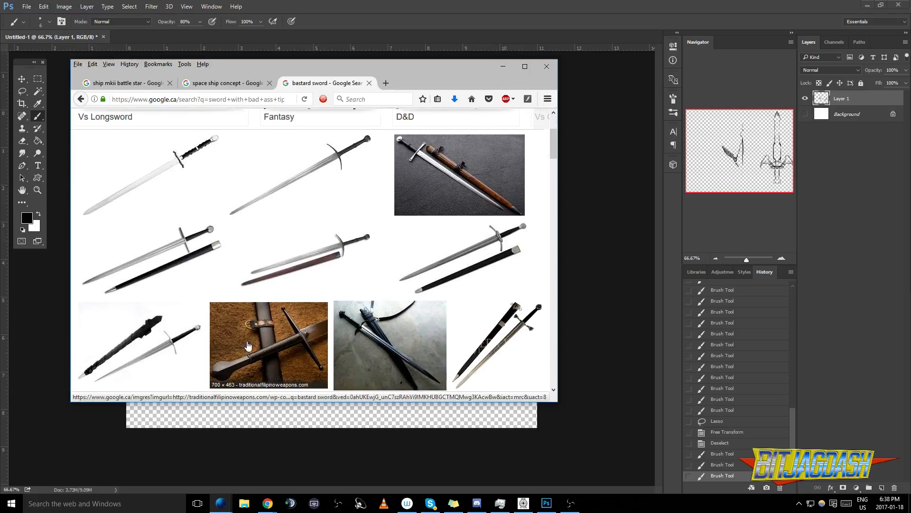
pyautogui.scroll(-2, 240, 345)
pyautogui.scroll(-2, 342, 311)
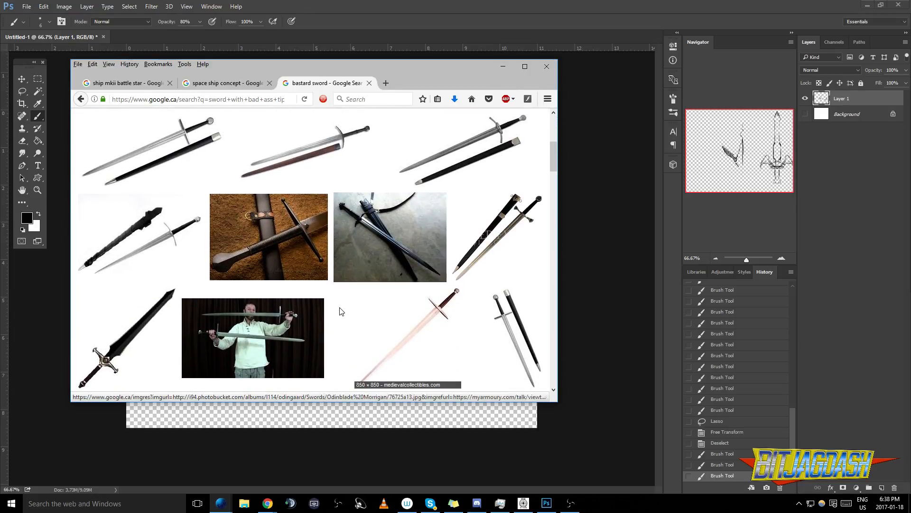
pyautogui.scroll(-3, 340, 311)
pyautogui.click(148, 259)
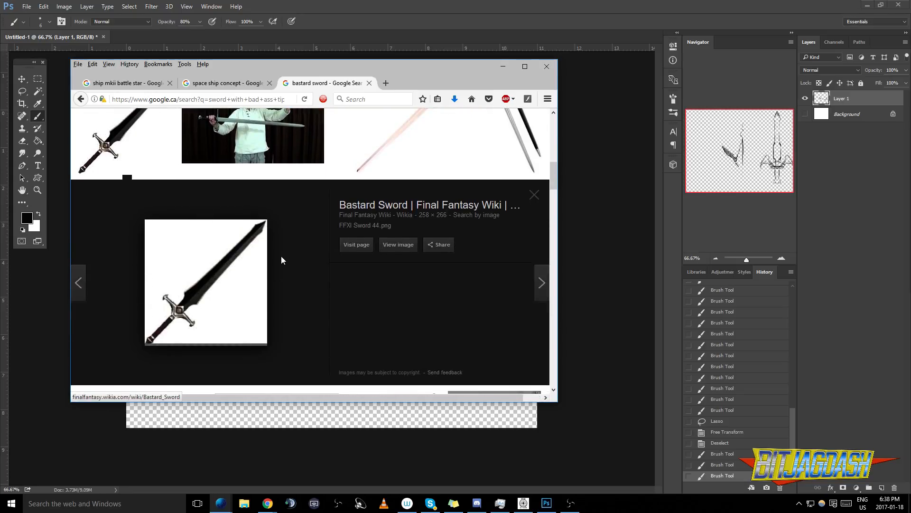
pyautogui.click(474, 3)
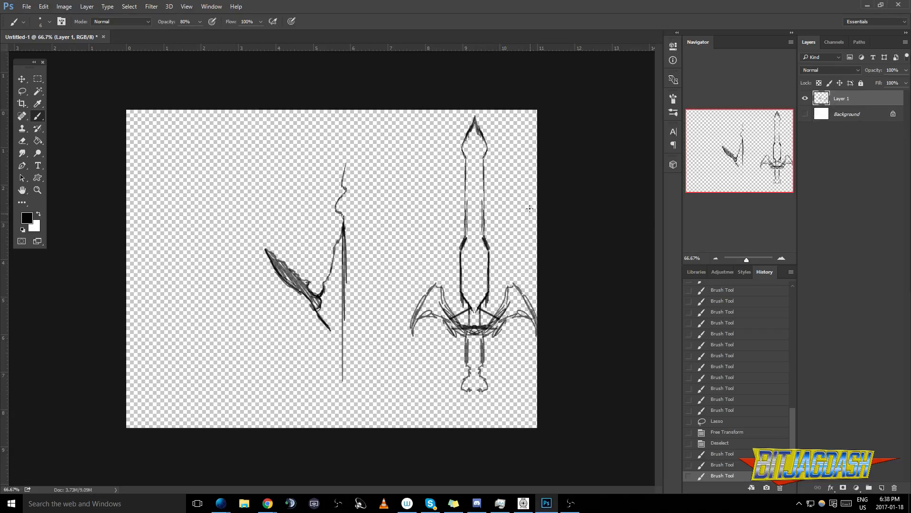
# Lasso the sword sketch on the canvas's right side, delete it and deselect
pyautogui.press('l')
pyautogui.moveTo(546, 164)
pyautogui.mouseDown()
pyautogui.moveTo(417, 121)
pyautogui.moveTo(457, 434)
pyautogui.moveTo(647, 180)
pyautogui.mouseUp()
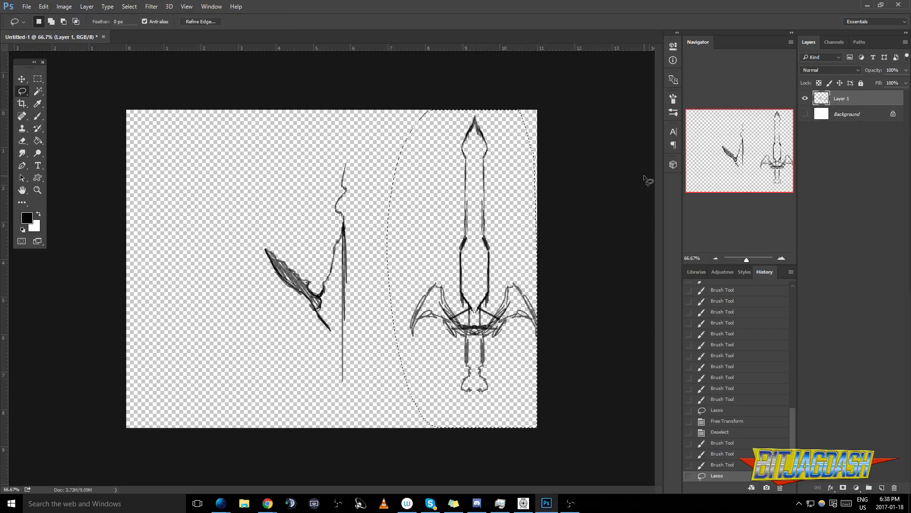
pyautogui.press('Delete')
pyautogui.hotkey('ctrl', 'd')
# Lasso the half-ship sketch, place a horizontally flipped copy against it to form a symmetrical ship, and deselect
pyautogui.moveTo(324, 129)
pyautogui.mouseDown()
pyautogui.moveTo(216, 213)
pyautogui.moveTo(266, 371)
pyautogui.mouseUp()
pyautogui.moveTo(418, 383); pyautogui.dragTo(415, 384)
pyautogui.hotkey('ctrl', 't')
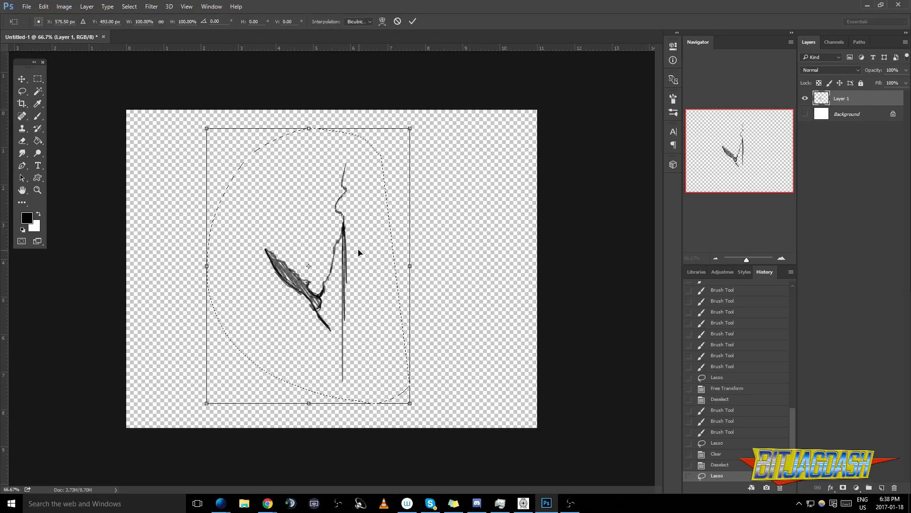
pyautogui.rightClick(340, 255)
pyautogui.click(402, 394)
pyautogui.moveTo(308, 303); pyautogui.dragTo(388, 293)
pyautogui.press('Return')
pyautogui.hotkey('ctrl', 'd')
pyautogui.press('b')
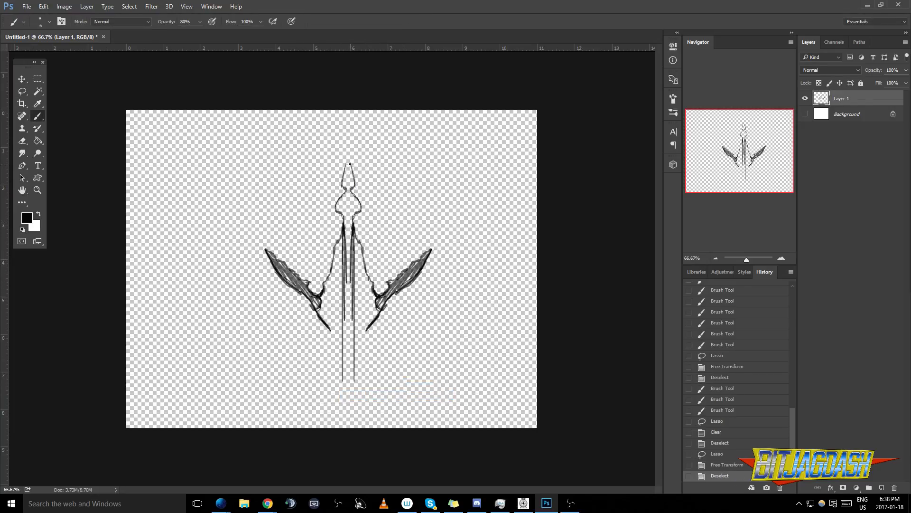
# Close the ship's nose tip, join the wing roots to the tail, and draw a pointed tail end
pyautogui.moveTo(346, 167); pyautogui.dragTo(345, 172)
pyautogui.moveTo(349, 159); pyautogui.dragTo(345, 169)
pyautogui.moveTo(348, 158); pyautogui.dragTo(347, 167)
pyautogui.moveTo(349, 159); pyautogui.dragTo(350, 167)
pyautogui.moveTo(348, 160); pyautogui.dragTo(350, 168)
pyautogui.moveTo(329, 328); pyautogui.dragTo(331, 330)
pyautogui.moveTo(329, 328); pyautogui.dragTo(335, 330)
pyautogui.moveTo(330, 329); pyautogui.dragTo(341, 341)
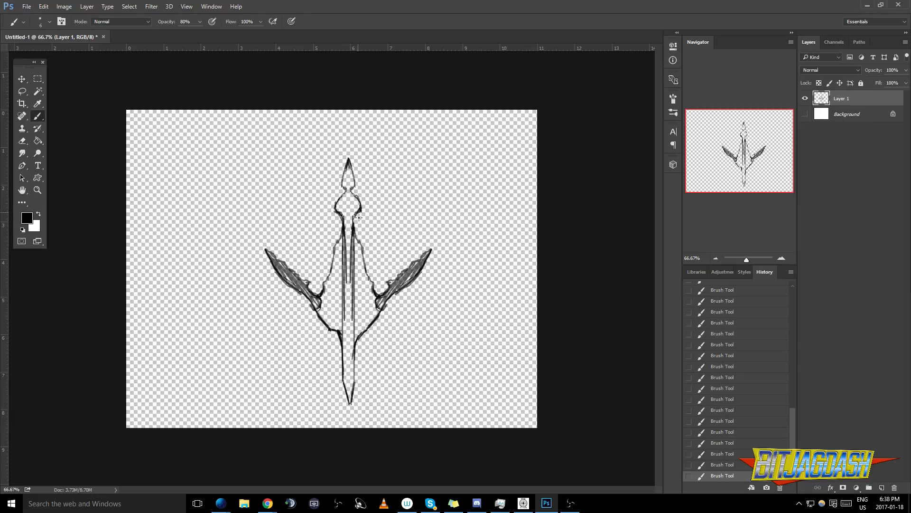
# Select the empty area around the ship with the Magic Wand and invert the selection to the ship's shape
pyautogui.press('w')
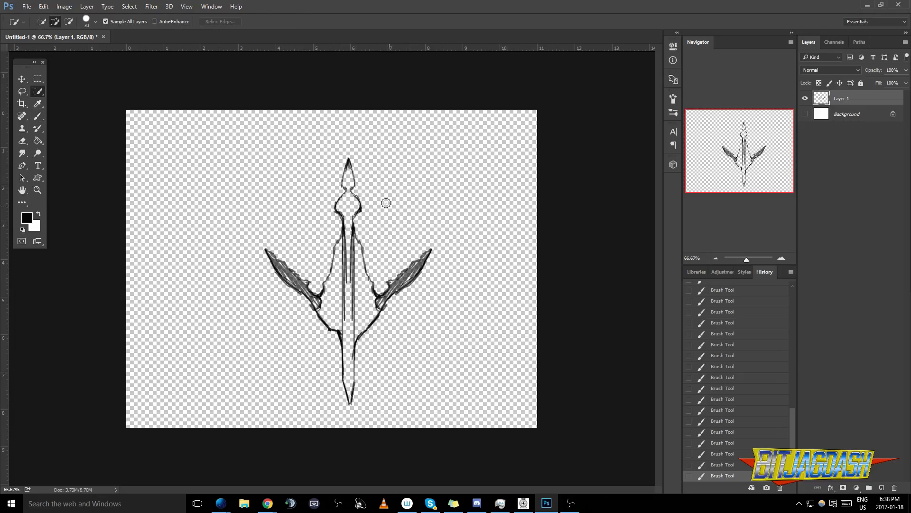
pyautogui.rightClick(45, 96)
pyautogui.click(81, 100)
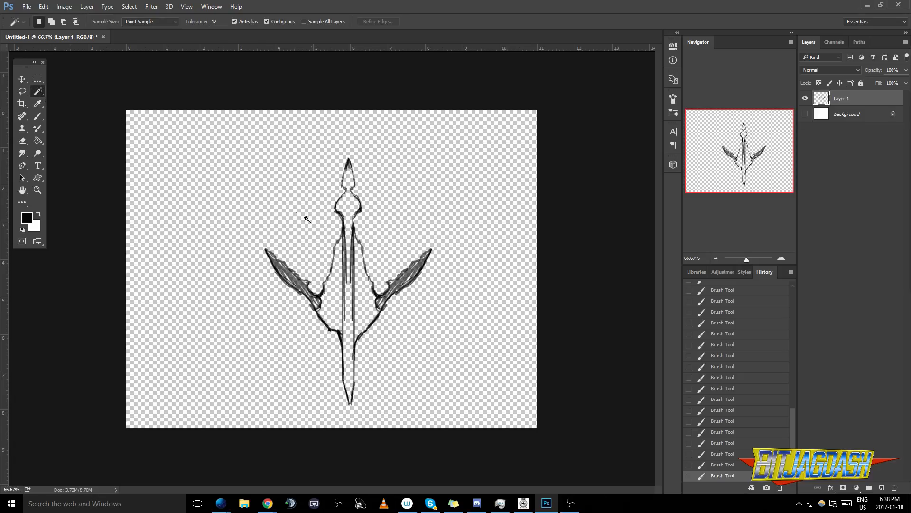
pyautogui.click(332, 226)
pyautogui.hotkey('ctrl', 'shift', 'i')
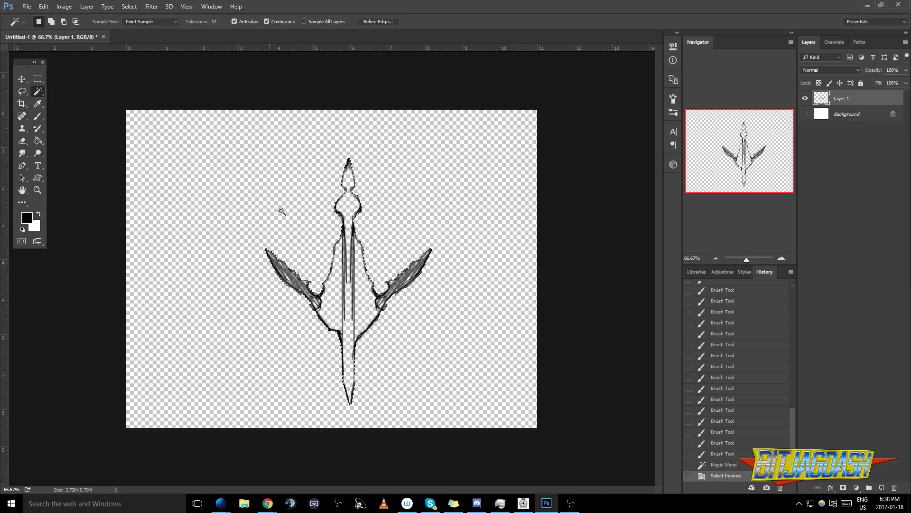
# Add a new layer, fill the ship-shaped selection with black and deselect
pyautogui.press('b')
pyautogui.click(882, 487)
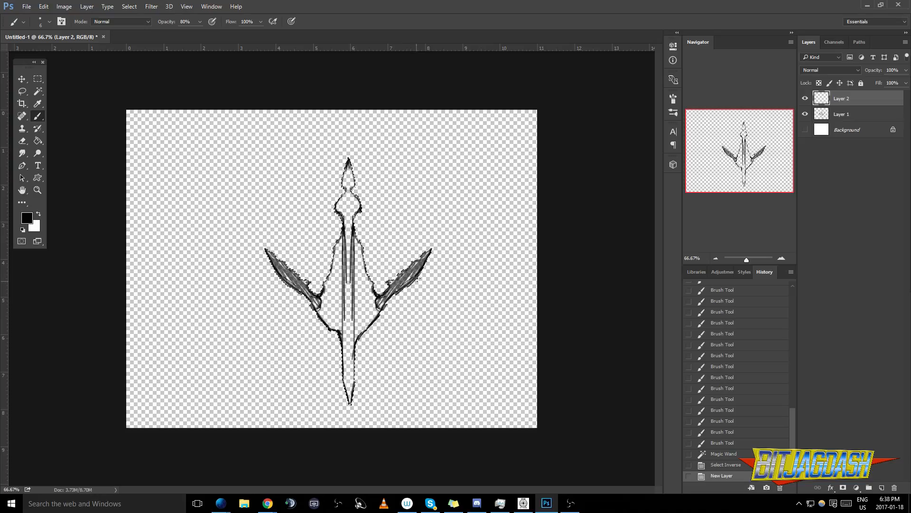
pyautogui.moveTo(337, 301); pyautogui.dragTo(350, 295)
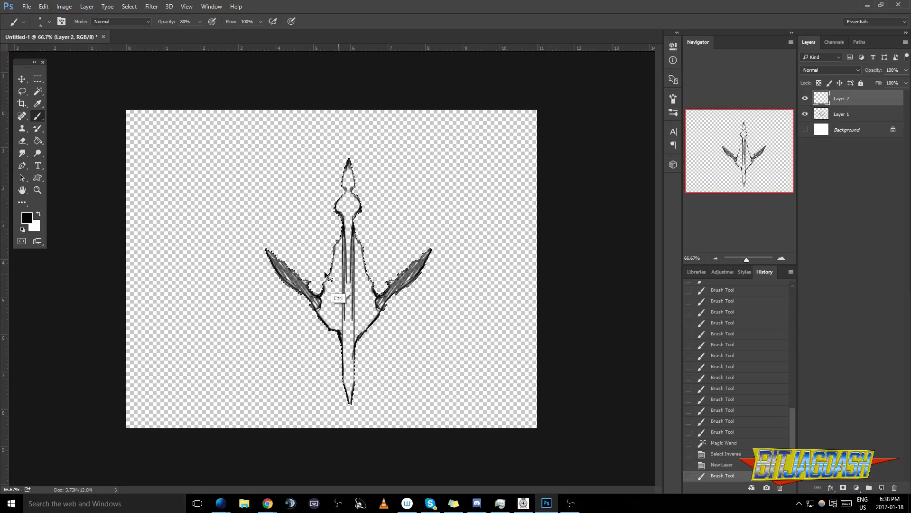
pyautogui.click(38, 141)
pyautogui.click(343, 288)
pyautogui.hotkey('ctrl', 'd')
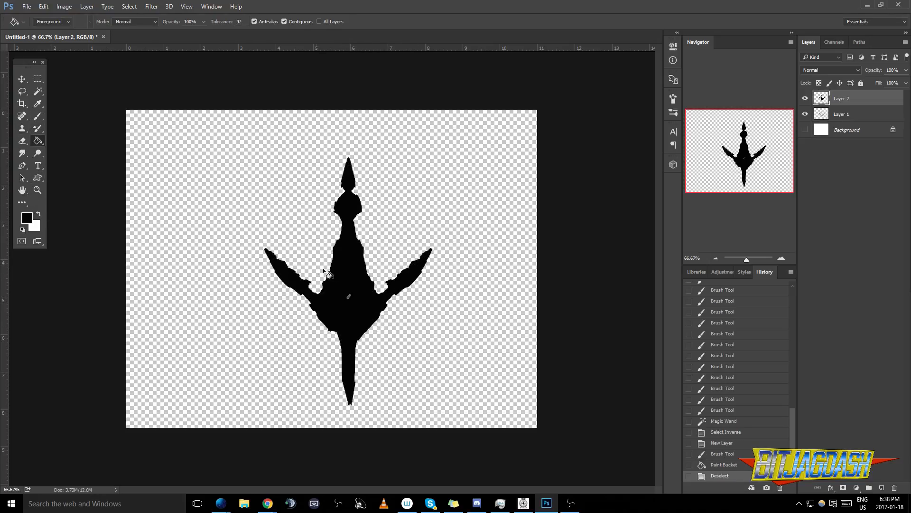
# Paint over the small unfilled spot in the middle of the silhouette and merge the fill layer down into Layer 1
pyautogui.press('b')
pyautogui.click(349, 294)
pyautogui.click(349, 294)
pyautogui.click(350, 294)
pyautogui.click(350, 297)
pyautogui.click(350, 299)
pyautogui.click(351, 298)
pyautogui.hotkey('ctrl', 'e')
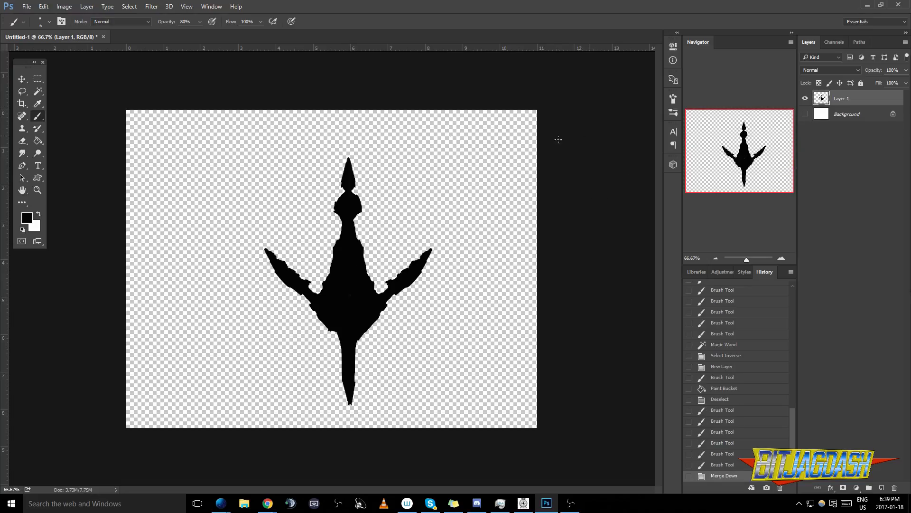
pyautogui.keyDown('ctrl'); pyautogui.keyDown('alt'); pyautogui.moveTo(370, 301); pyautogui.dragTo(295, 291); pyautogui.keyUp('alt'); pyautogui.keyUp('ctrl')
pyautogui.hotkey('ctrl', 'z')
pyautogui.keyDown('ctrl'); pyautogui.moveTo(378, 281); pyautogui.dragTo(296, 271); pyautogui.keyUp('ctrl')
pyautogui.hotkey('ctrl', 'z')
# Lasso the ship silhouette, move it to the left part of the canvas and deselect
pyautogui.press('l')
pyautogui.moveTo(255, 201)
pyautogui.mouseDown()
pyautogui.moveTo(320, 418)
pyautogui.moveTo(478, 315)
pyautogui.moveTo(466, 249)
pyautogui.mouseUp()
pyautogui.moveTo(406, 326)
pyautogui.keyDown('ctrl'); pyautogui.mouseDown()
pyautogui.moveTo(295, 304)
pyautogui.moveTo(295, 312)
pyautogui.mouseUp(); pyautogui.keyUp('ctrl')
pyautogui.hotkey('ctrl', 'd')
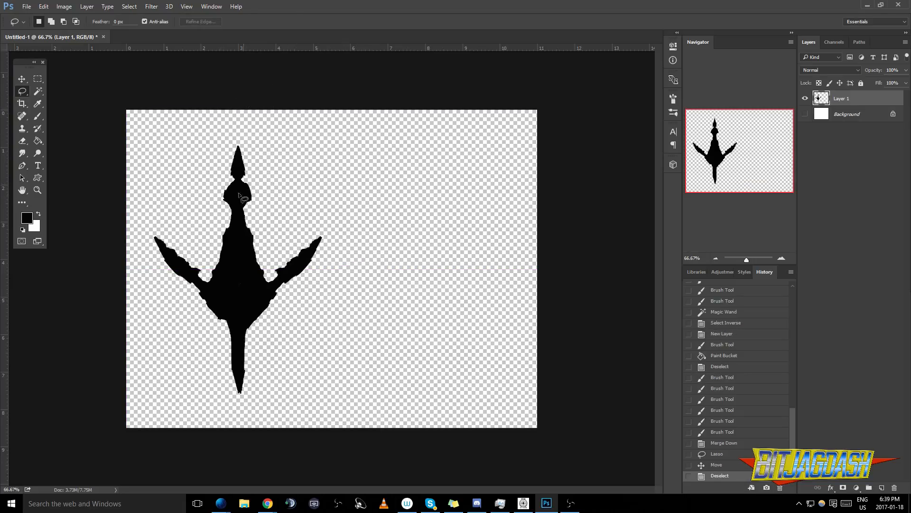
# Place horizontal guides at the silhouette's nose tip, tail end and wing tips
pyautogui.moveTo(272, 50); pyautogui.dragTo(276, 147)
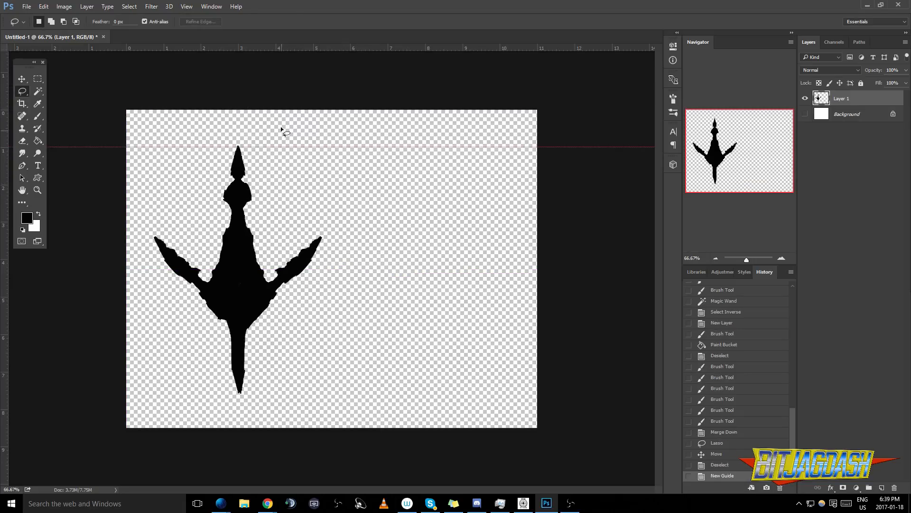
pyautogui.moveTo(292, 49); pyautogui.dragTo(309, 388)
pyautogui.moveTo(324, 47); pyautogui.dragTo(324, 235)
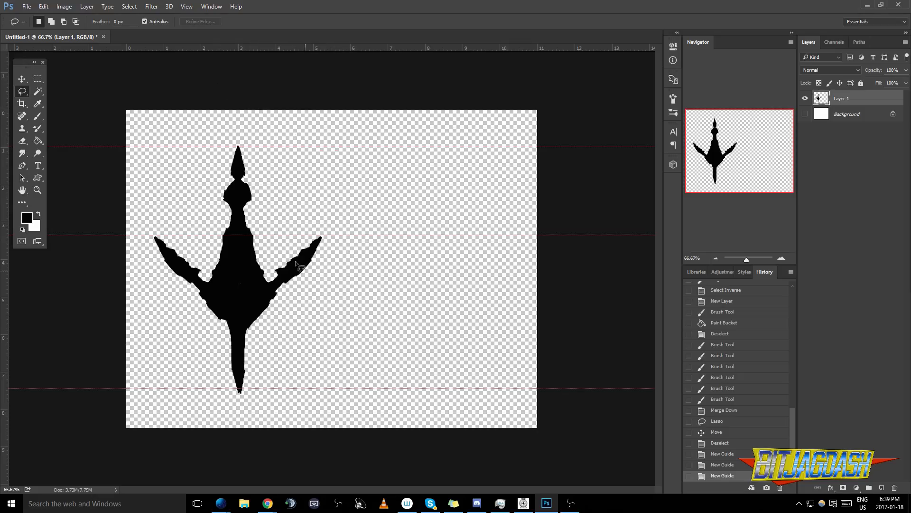
# Sketch a slanted side-view wing to the right of the silhouette, descending from the wing-tip guide
pyautogui.press('b')
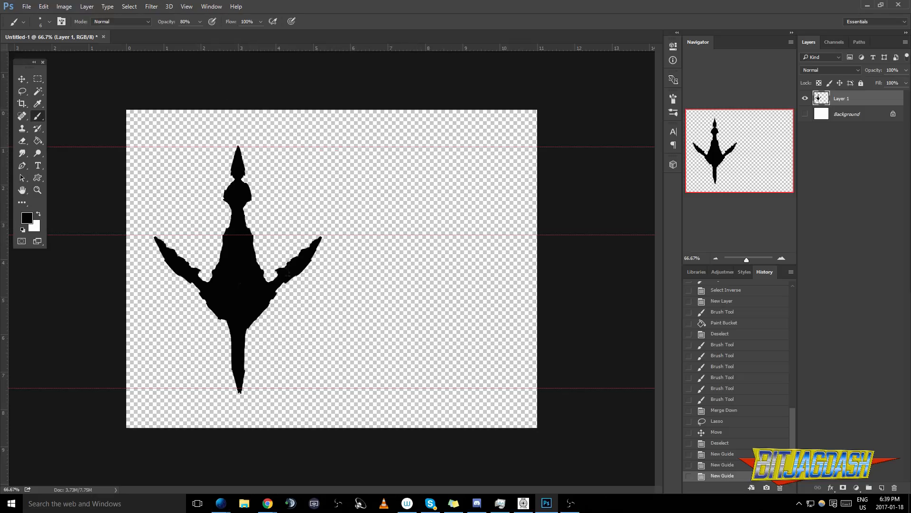
pyautogui.moveTo(467, 234); pyautogui.dragTo(440, 295)
pyautogui.moveTo(462, 257); pyautogui.dragTo(446, 286)
pyautogui.moveTo(467, 243)
pyautogui.mouseDown()
pyautogui.moveTo(469, 287)
pyautogui.moveTo(452, 311)
pyautogui.moveTo(459, 296)
pyautogui.mouseUp()
pyautogui.moveTo(460, 292); pyautogui.dragTo(450, 323)
pyautogui.moveTo(473, 269); pyautogui.dragTo(444, 327)
pyautogui.moveTo(470, 280); pyautogui.dragTo(437, 340)
# Sketch the side view's narrowing tail below the wing, running down past the tail-end guide
pyautogui.moveTo(449, 319); pyautogui.dragTo(425, 374)
pyautogui.moveTo(442, 330); pyautogui.dragTo(427, 382)
pyautogui.moveTo(436, 354); pyautogui.dragTo(429, 410)
pyautogui.moveTo(431, 335); pyautogui.dragTo(428, 411)
pyautogui.moveTo(425, 295)
pyautogui.mouseDown()
pyautogui.moveTo(424, 330)
pyautogui.moveTo(415, 319)
pyautogui.moveTo(420, 313)
pyautogui.moveTo(429, 401)
pyautogui.mouseUp()
pyautogui.moveTo(419, 332); pyautogui.dragTo(432, 427)
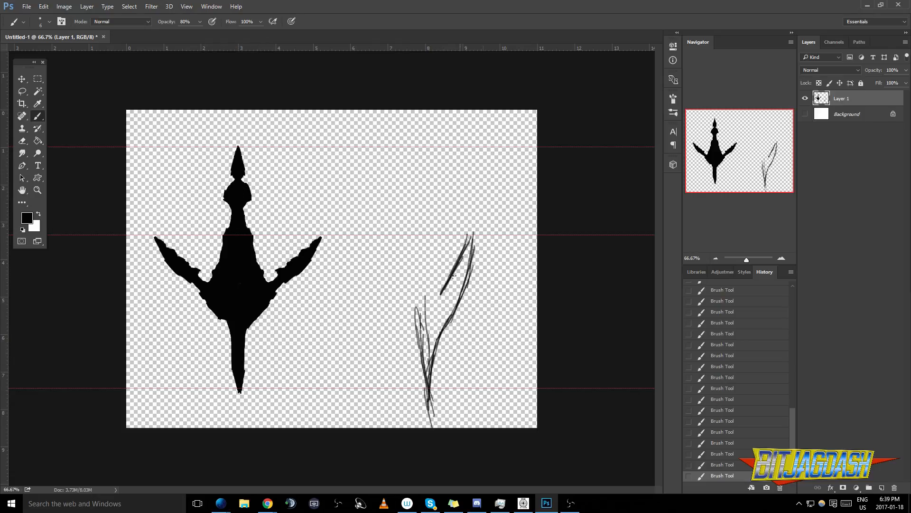
# Outline the side view's hull and neck above the tail, with a bulging head and a nose reaching the nose-tip guide
pyautogui.moveTo(424, 274); pyautogui.dragTo(415, 319)
pyautogui.moveTo(419, 288)
pyautogui.mouseDown()
pyautogui.moveTo(415, 325)
pyautogui.moveTo(424, 331)
pyautogui.mouseUp()
pyautogui.moveTo(417, 290); pyautogui.dragTo(424, 274)
pyautogui.moveTo(427, 229)
pyautogui.mouseDown()
pyautogui.moveTo(424, 251)
pyautogui.moveTo(426, 192)
pyautogui.mouseUp()
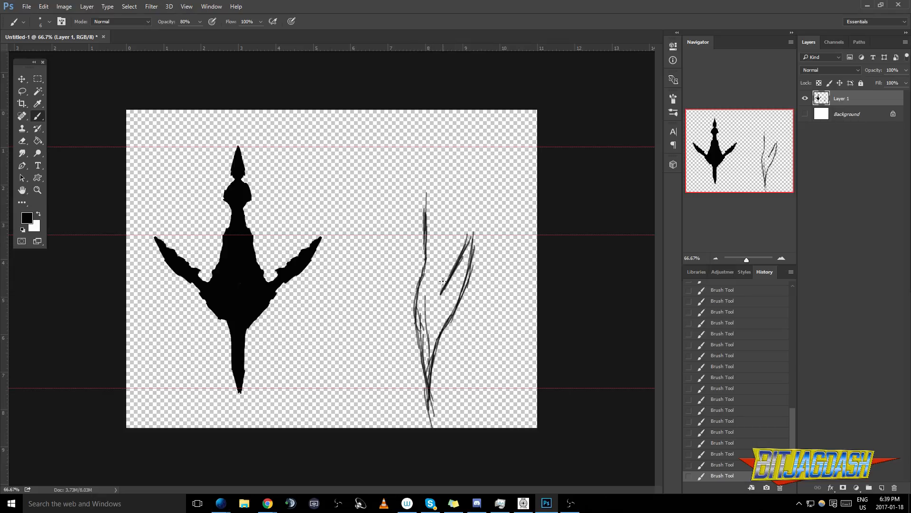
pyautogui.moveTo(441, 279); pyautogui.dragTo(441, 218)
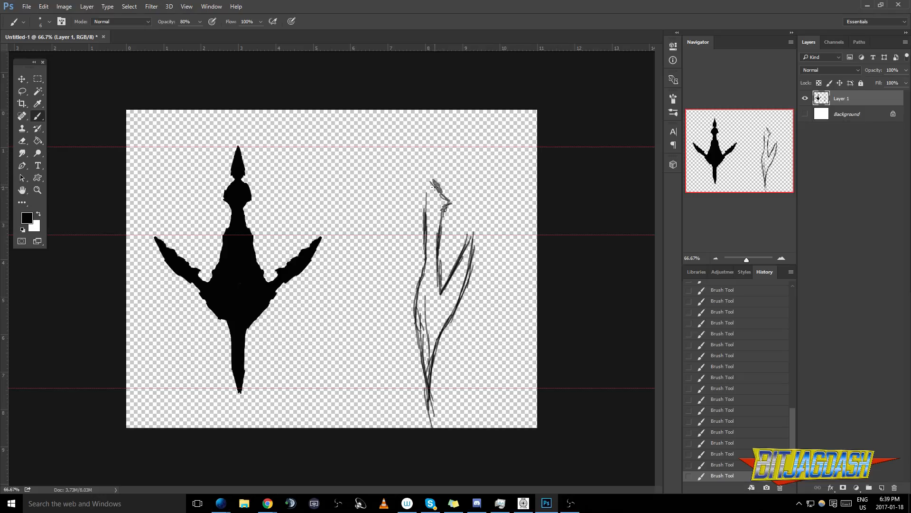
pyautogui.moveTo(432, 169)
pyautogui.mouseDown()
pyautogui.moveTo(431, 154)
pyautogui.moveTo(424, 222)
pyautogui.mouseUp()
pyautogui.moveTo(422, 262)
pyautogui.mouseDown()
pyautogui.moveTo(411, 287)
pyautogui.moveTo(423, 272)
pyautogui.moveTo(426, 282)
pyautogui.mouseUp()
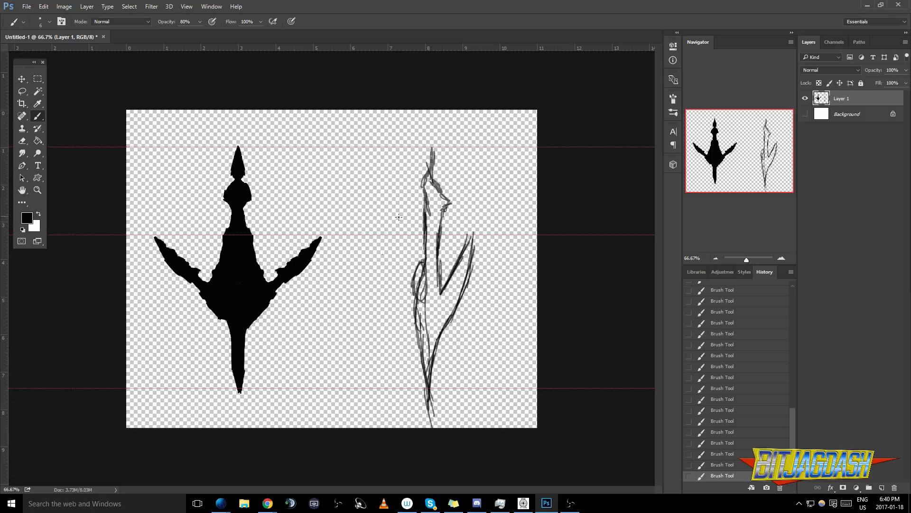
# Copy the top-view silhouette onto its own layer and hide the original layer containing the side-view sketch
pyautogui.press('l')
pyautogui.moveTo(153, 369)
pyautogui.mouseDown()
pyautogui.moveTo(295, 402)
pyautogui.moveTo(347, 295)
pyautogui.moveTo(315, 139)
pyautogui.mouseUp()
pyautogui.hotkey('ctrl', 'c')
pyautogui.hotkey('ctrl', 'v')
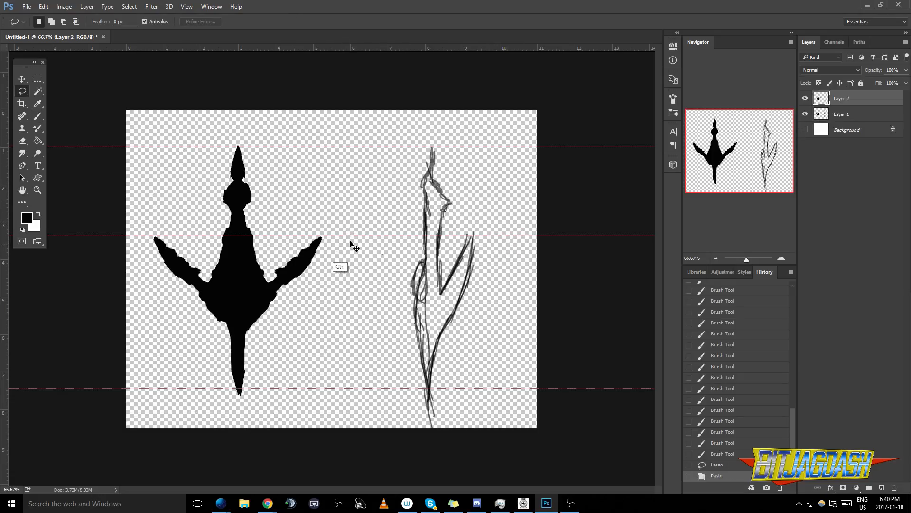
pyautogui.click(805, 114)
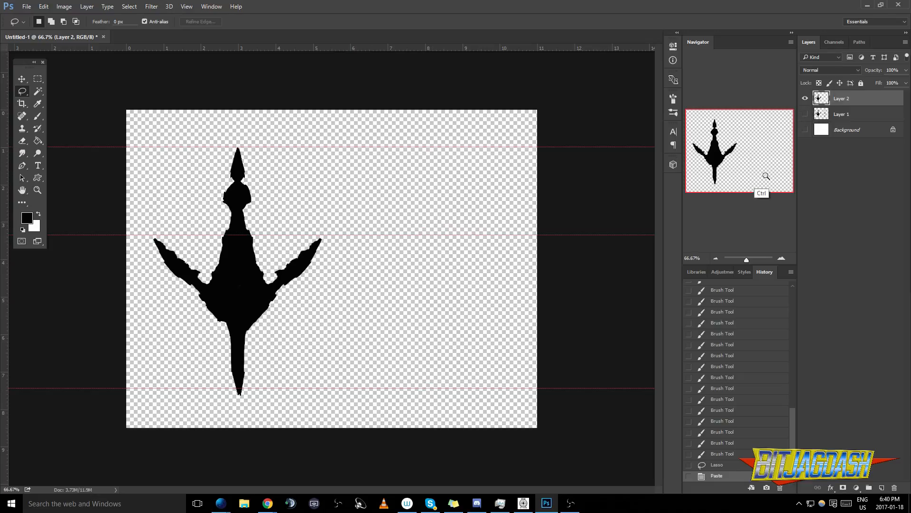
# Move the copied silhouette to the horizontal middle of the canvas and apply Free Transform to it
pyautogui.moveTo(264, 306); pyautogui.dragTo(355, 280)
pyautogui.hotkey('ctrl', 't')
pyautogui.moveTo(452, 209)
pyautogui.mouseDown()
pyautogui.moveTo(480, 189)
pyautogui.moveTo(488, 373)
pyautogui.moveTo(474, 403)
pyautogui.moveTo(482, 422)
pyautogui.moveTo(496, 380)
pyautogui.moveTo(399, 177)
pyautogui.moveTo(390, 187)
pyautogui.mouseUp()
pyautogui.press('Return')
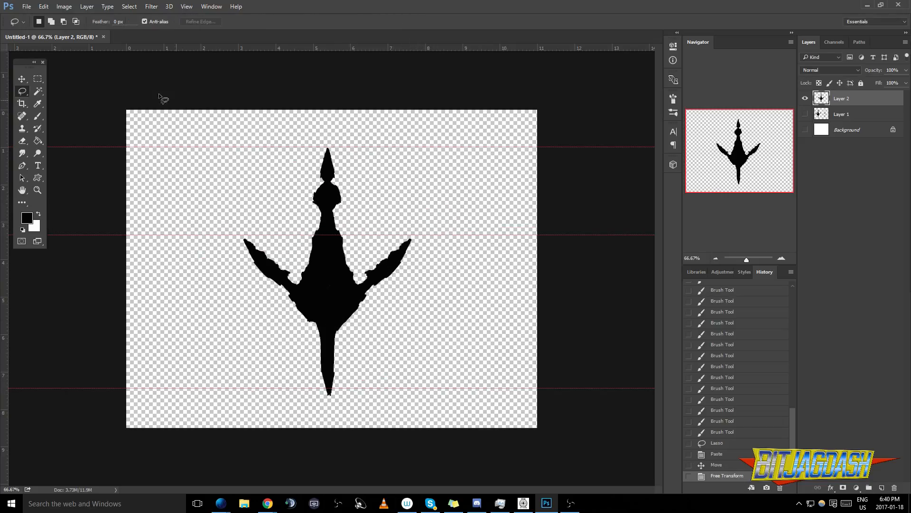
# Create a white 1000 x 2000 pixel document and paste the silhouette centred in its lower half
pyautogui.click(64, 6)
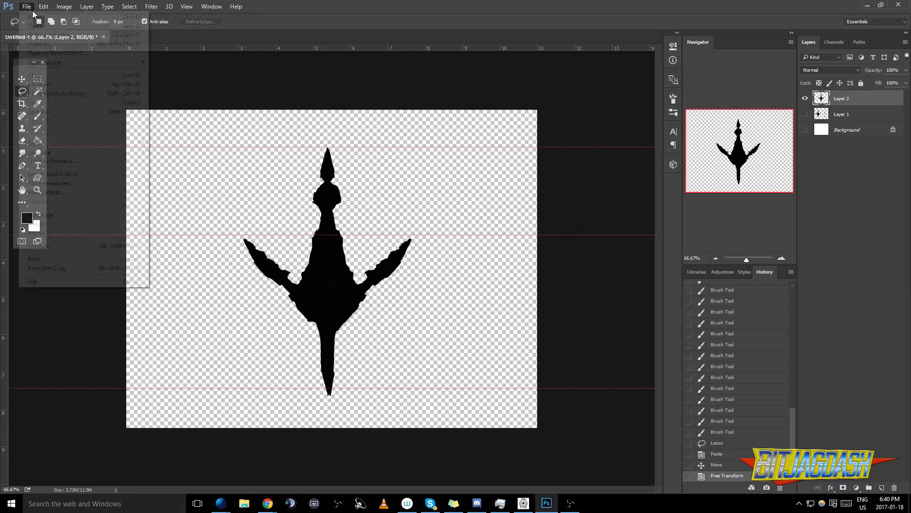
pyautogui.click(35, 16)
pyautogui.click(375, 164)
pyautogui.write('111')
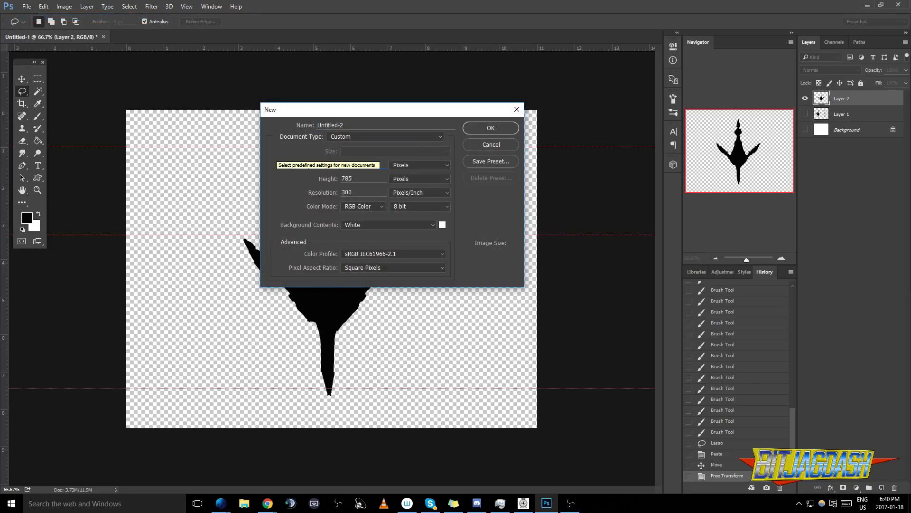
pyautogui.press('BackSpace')
pyautogui.write('00')
pyautogui.write('200')
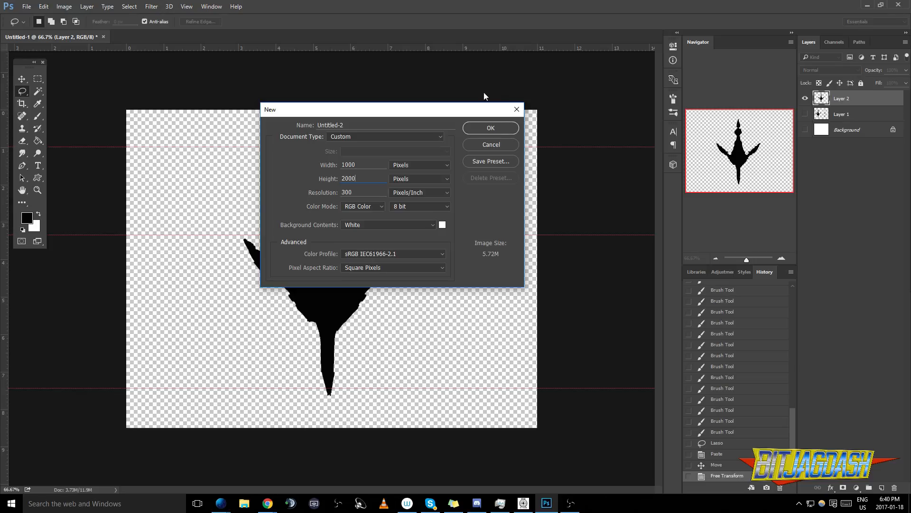
pyautogui.click(491, 128)
pyautogui.hotkey('ctrl', 'v')
pyautogui.moveTo(356, 285); pyautogui.dragTo(340, 354)
# Place vertical guides at the silhouette's two wing tips and centre line, and mark a brush dot on the centre guide well above the nose
pyautogui.moveTo(5, 299); pyautogui.dragTo(290, 285)
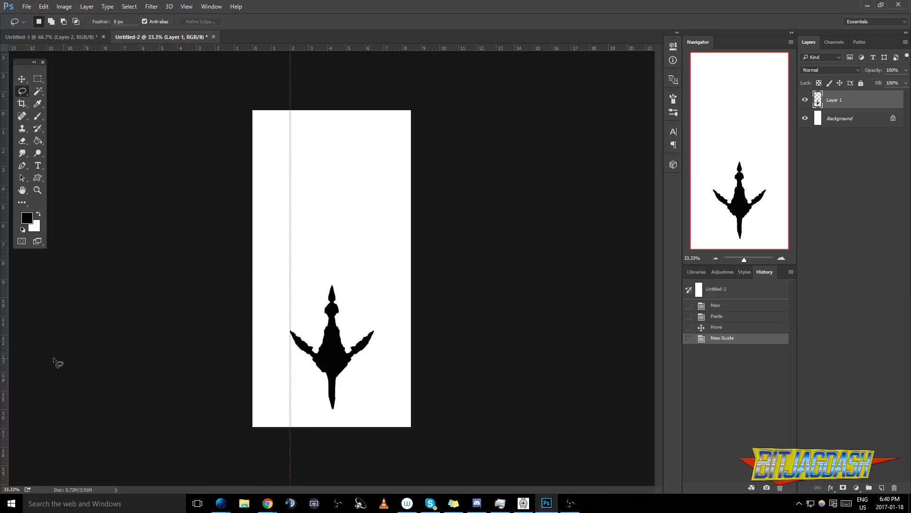
pyautogui.moveTo(2, 338); pyautogui.dragTo(373, 310)
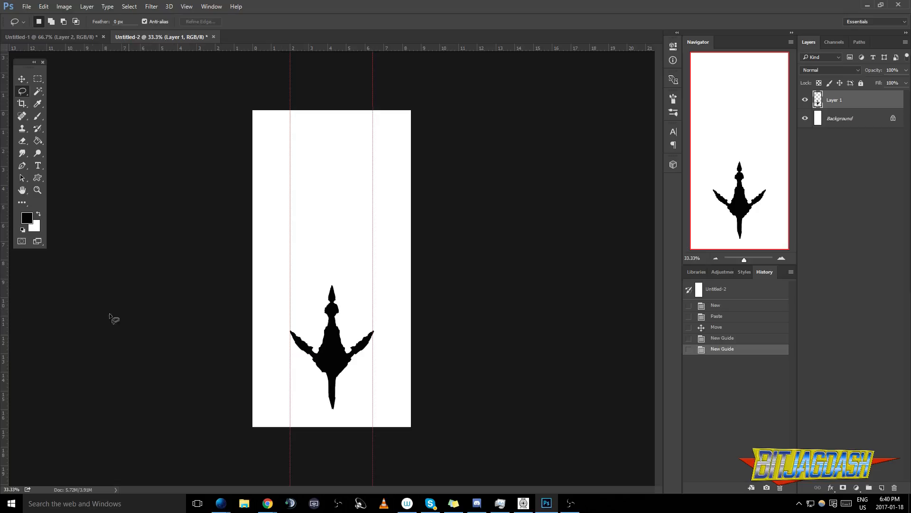
pyautogui.moveTo(7, 307); pyautogui.dragTo(331, 275)
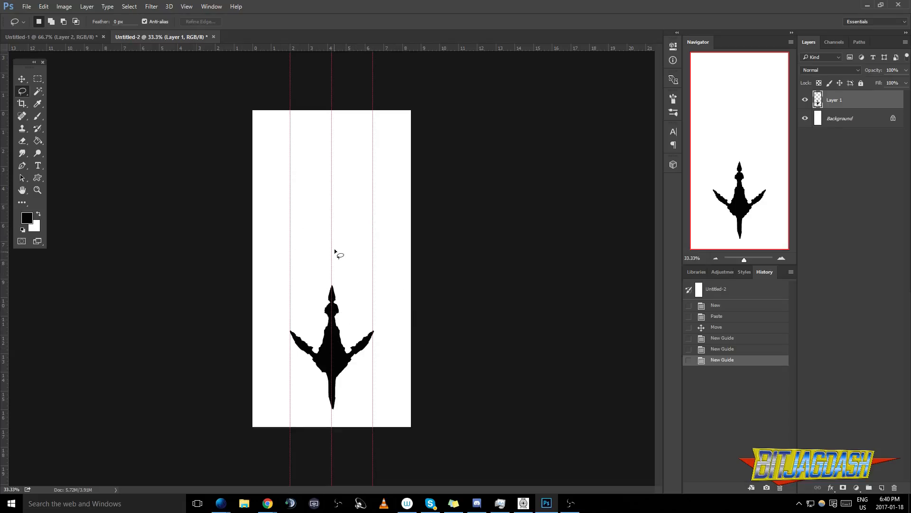
pyautogui.press('b')
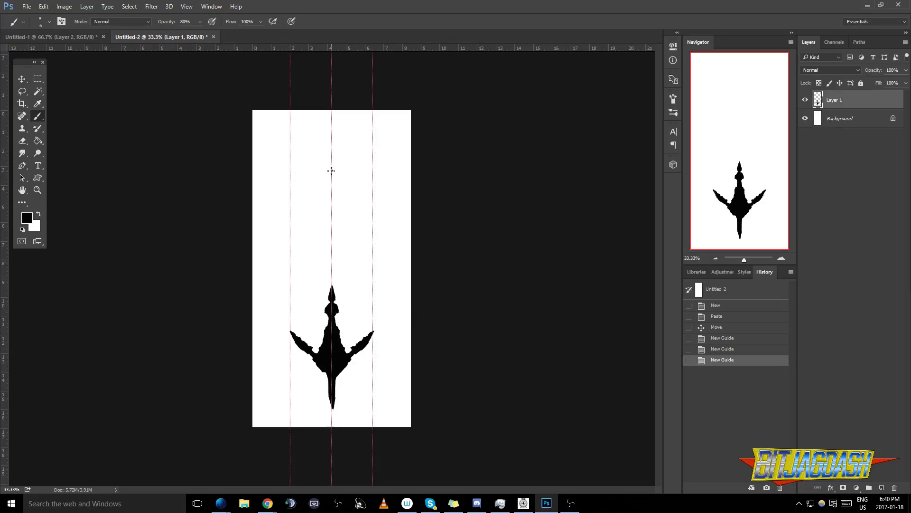
pyautogui.click(331, 171)
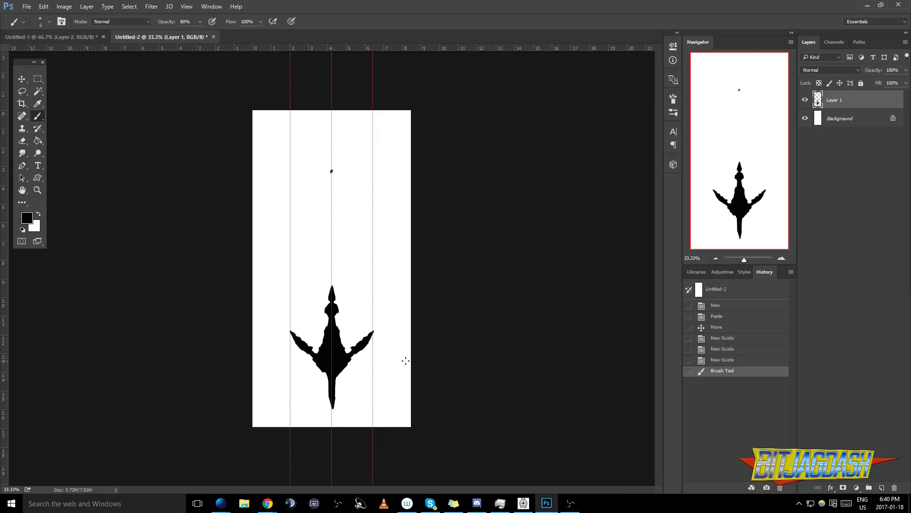
# In Untitled-1, show Layer 1 again, lasso the side-view sketch and copy it from that layer
pyautogui.click(69, 36)
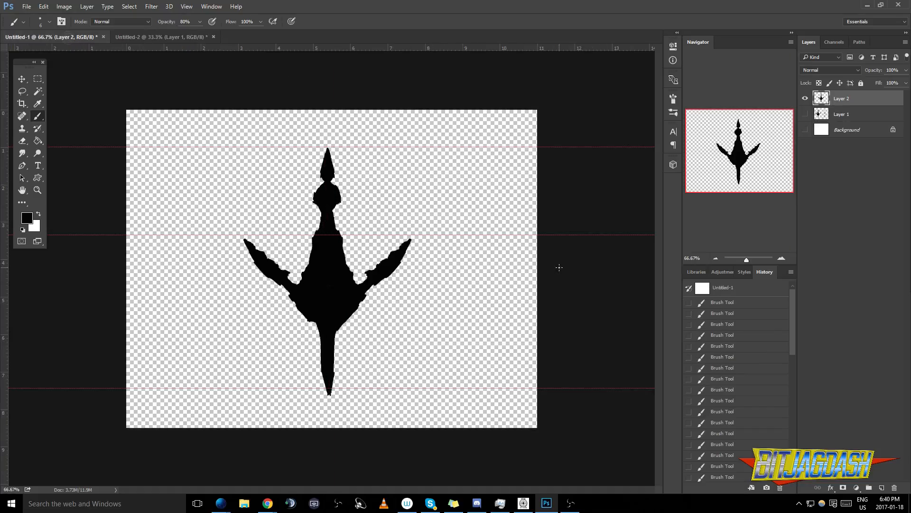
pyautogui.click(806, 115)
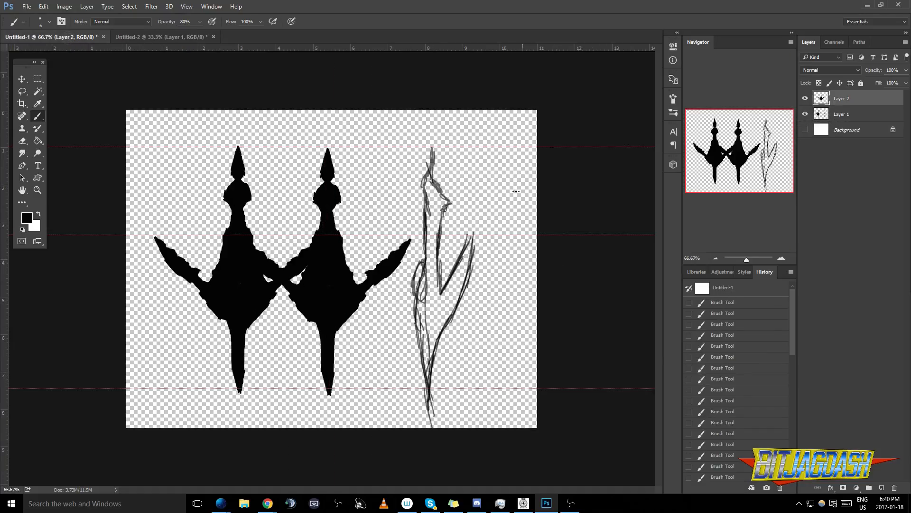
pyautogui.press('l')
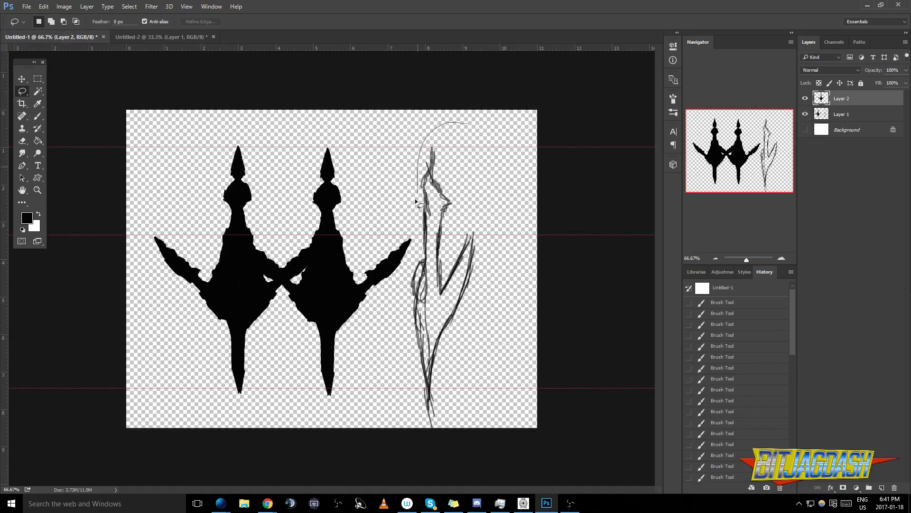
pyautogui.moveTo(414, 251)
pyautogui.mouseDown()
pyautogui.moveTo(402, 339)
pyautogui.moveTo(437, 433)
pyautogui.moveTo(519, 205)
pyautogui.moveTo(519, 161)
pyautogui.mouseUp()
pyautogui.hotkey('ctrl', 'c')
pyautogui.click(453, 192)
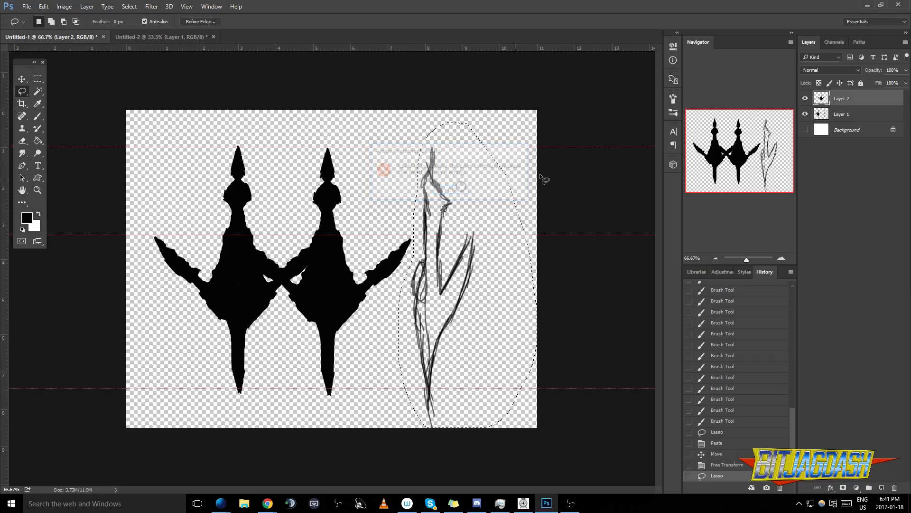
pyautogui.click(860, 115)
pyautogui.hotkey('ctrl', 'c')
# Paste the side-view sketch into Untitled-2 and rotate it to lie horizontally above the silhouette, with its nose pointing right
pyautogui.click(198, 38)
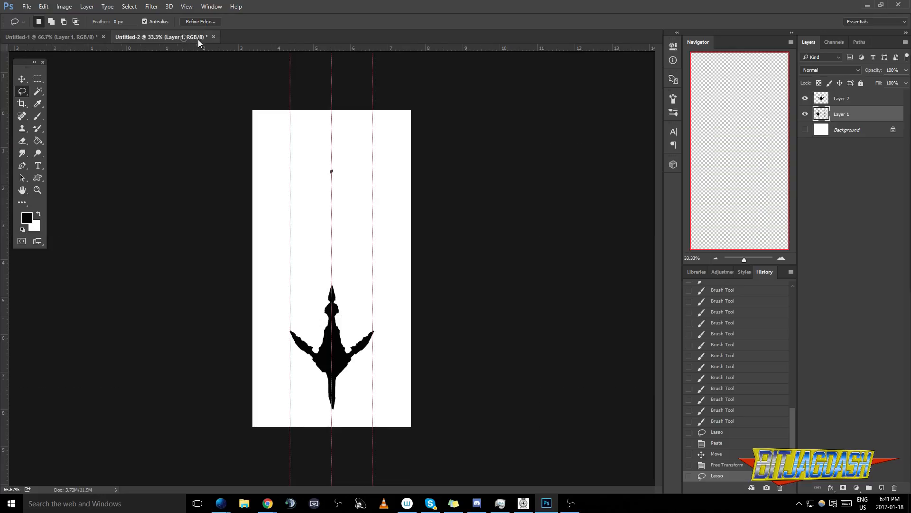
pyautogui.hotkey('ctrl', 'v')
pyautogui.moveTo(362, 265)
pyautogui.mouseDown()
pyautogui.moveTo(386, 212)
pyautogui.moveTo(399, 226)
pyautogui.moveTo(405, 217)
pyautogui.mouseUp()
pyautogui.hotkey('ctrl', 't')
pyautogui.moveTo(430, 173)
pyautogui.mouseDown()
pyautogui.moveTo(484, 202)
pyautogui.moveTo(460, 362)
pyautogui.mouseUp()
pyautogui.moveTo(387, 238); pyautogui.dragTo(386, 179)
pyautogui.press('Return')
# Place horizontal guides at the side view's highest point, its lowest wing tip and the underside of its head
pyautogui.press('l')
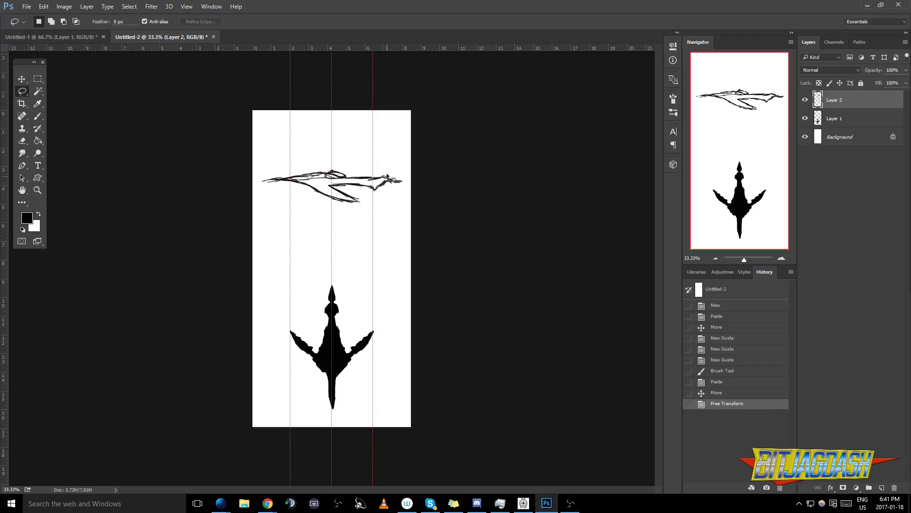
pyautogui.moveTo(309, 47); pyautogui.dragTo(321, 168)
pyautogui.moveTo(347, 47); pyautogui.dragTo(358, 201)
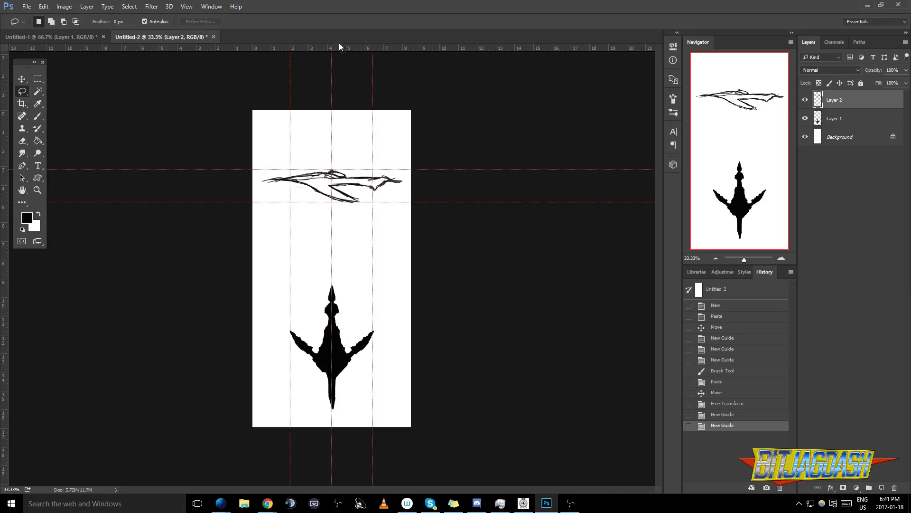
pyautogui.moveTo(341, 55); pyautogui.dragTo(373, 188)
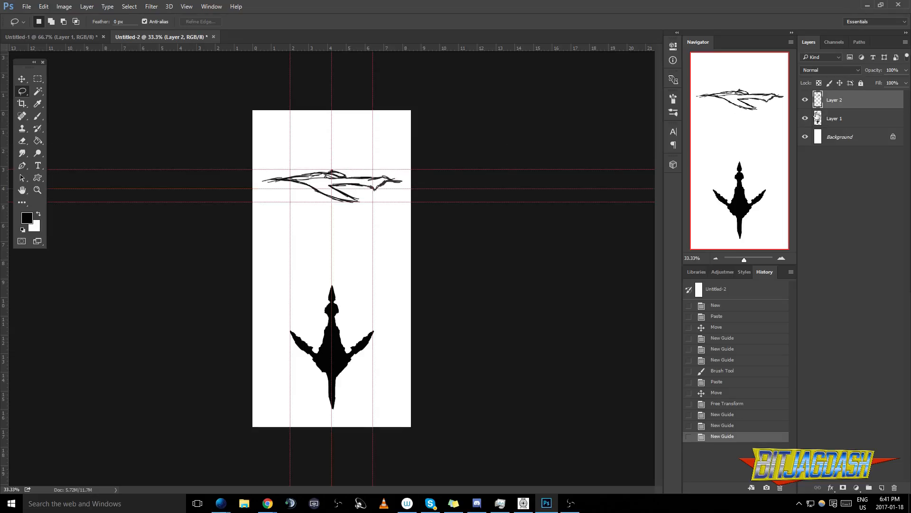
# Hide the side-view layer and add an empty layer directly above Layer 1
pyautogui.click(806, 99)
pyautogui.press('b')
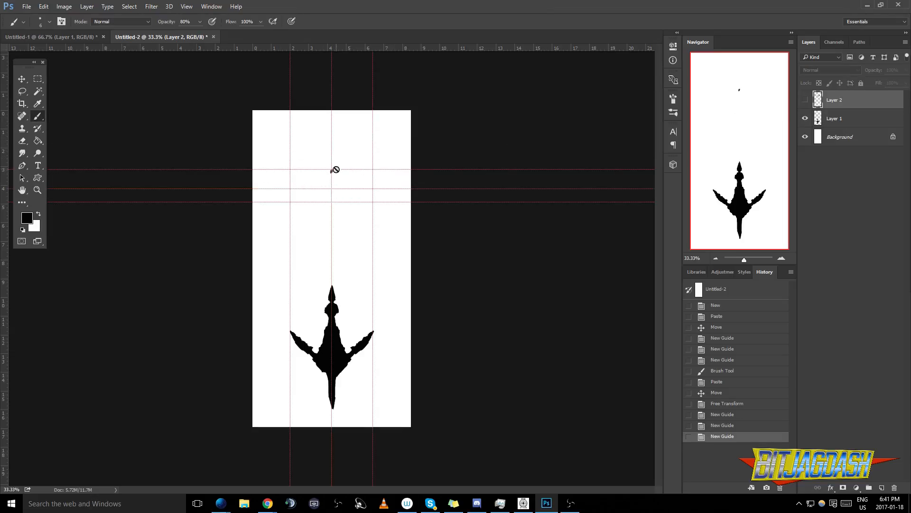
pyautogui.click(835, 120)
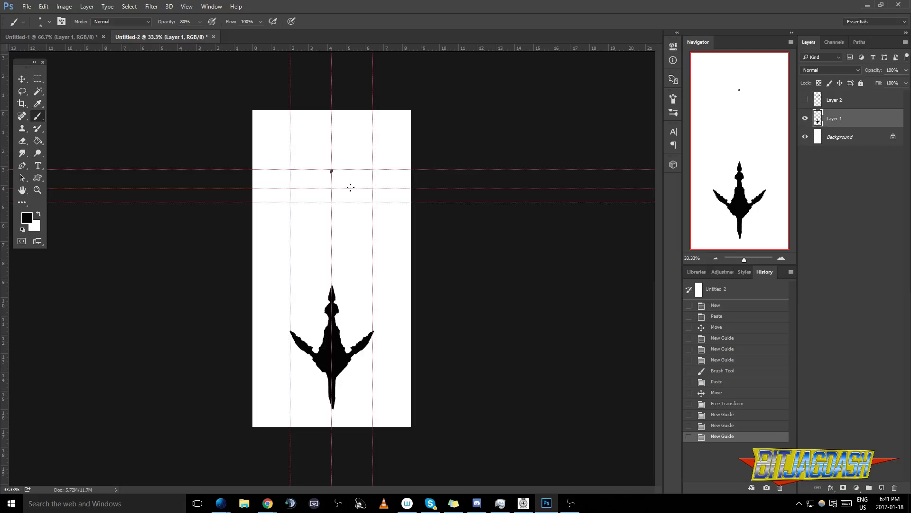
pyautogui.click(881, 486)
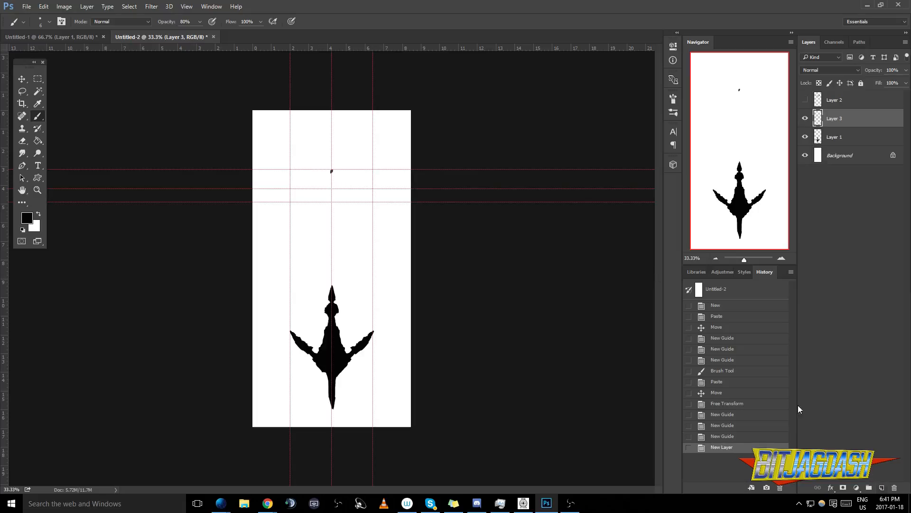
# Sketch the ship's front view between the guides, with a small central peak and wings drooping to the lowest horizontal guide, undoing stray strokes
pyautogui.moveTo(331, 175); pyautogui.dragTo(324, 180)
pyautogui.moveTo(327, 179); pyautogui.dragTo(333, 170)
pyautogui.moveTo(334, 170); pyautogui.dragTo(341, 178)
pyautogui.moveTo(330, 173); pyautogui.dragTo(316, 180)
pyautogui.moveTo(326, 178); pyautogui.dragTo(304, 192)
pyautogui.moveTo(313, 184); pyautogui.dragTo(298, 194)
pyautogui.moveTo(304, 191)
pyautogui.mouseDown()
pyautogui.moveTo(293, 203)
pyautogui.moveTo(318, 185)
pyautogui.mouseUp()
pyautogui.moveTo(313, 187)
pyautogui.mouseDown()
pyautogui.moveTo(333, 179)
pyautogui.moveTo(366, 196)
pyautogui.moveTo(308, 183)
pyautogui.moveTo(343, 176)
pyautogui.moveTo(332, 181)
pyautogui.moveTo(334, 252)
pyautogui.moveTo(346, 249)
pyautogui.mouseUp()
pyautogui.hotkey('ctrl', 'z')
pyautogui.hotkey('ctrl', 'z')
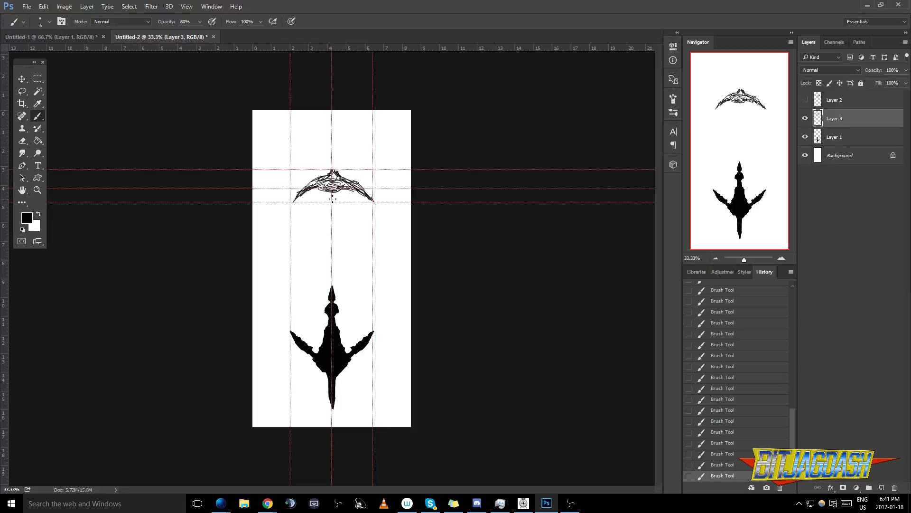